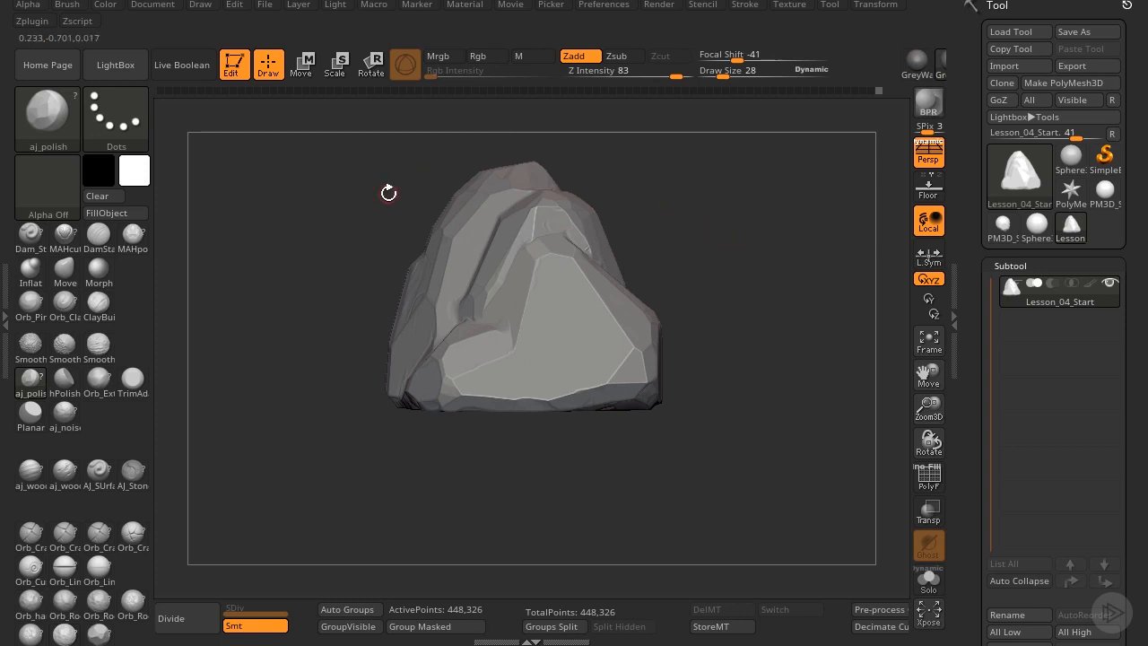
# - Examine the rock sculpt's planes and edges from several angles and at closer range
pyautogui.moveTo(709, 232); pyautogui.dragTo(423, 218)
pyautogui.moveTo(707, 210); pyautogui.dragTo(618, 240)
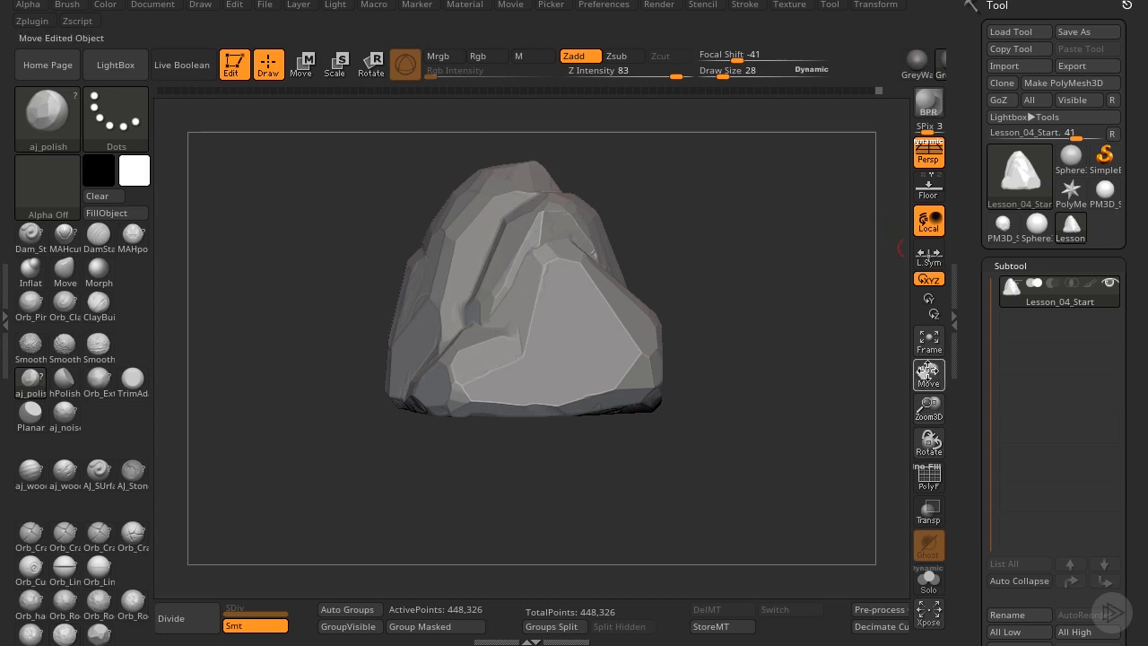
pyautogui.moveTo(929, 375); pyautogui.dragTo(905, 452)
pyautogui.moveTo(780, 239); pyautogui.dragTo(700, 328)
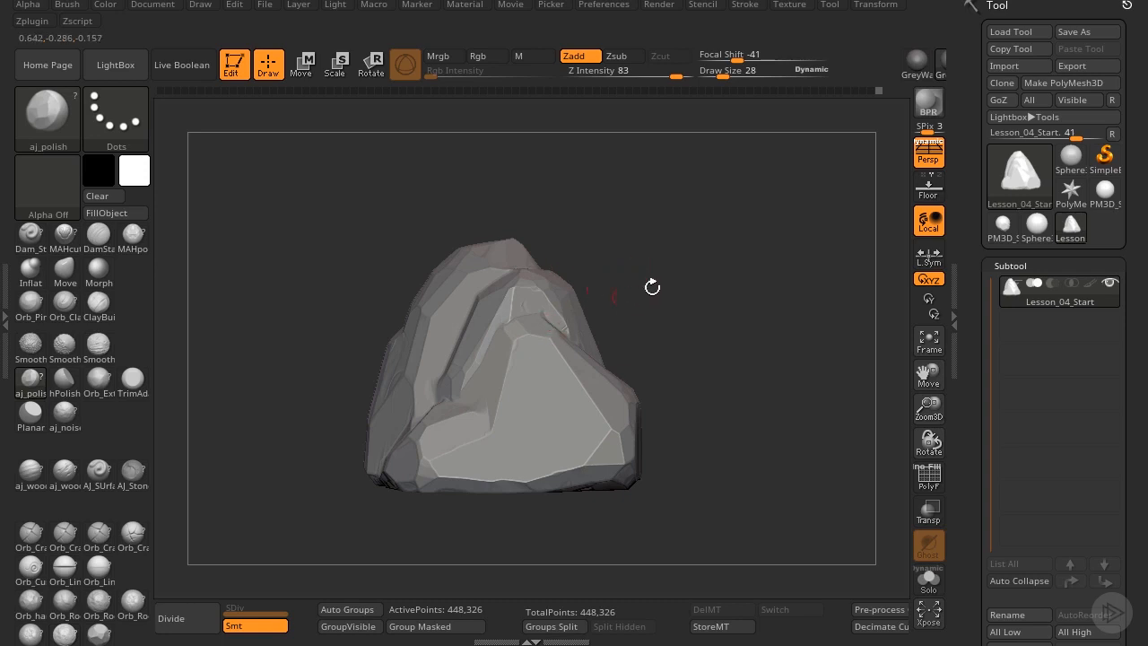
pyautogui.moveTo(685, 331); pyautogui.dragTo(688, 311)
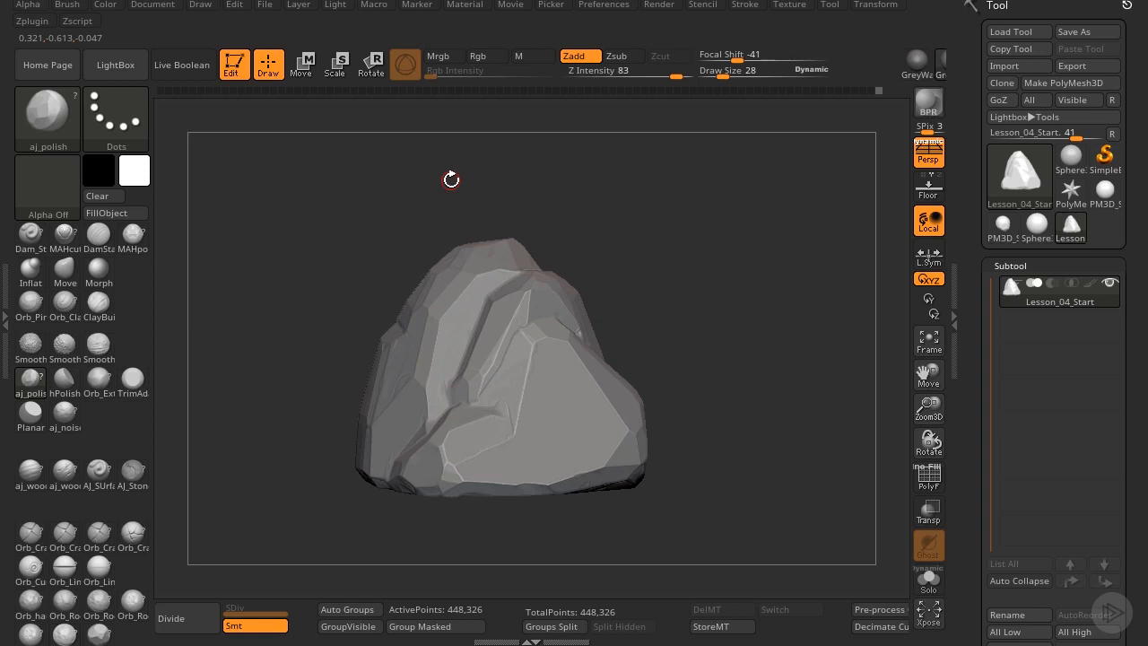
pyautogui.moveTo(686, 278)
pyautogui.mouseDown()
pyautogui.moveTo(677, 265)
pyautogui.moveTo(684, 272)
pyautogui.mouseUp()
pyautogui.moveTo(926, 410); pyautogui.dragTo(915, 324)
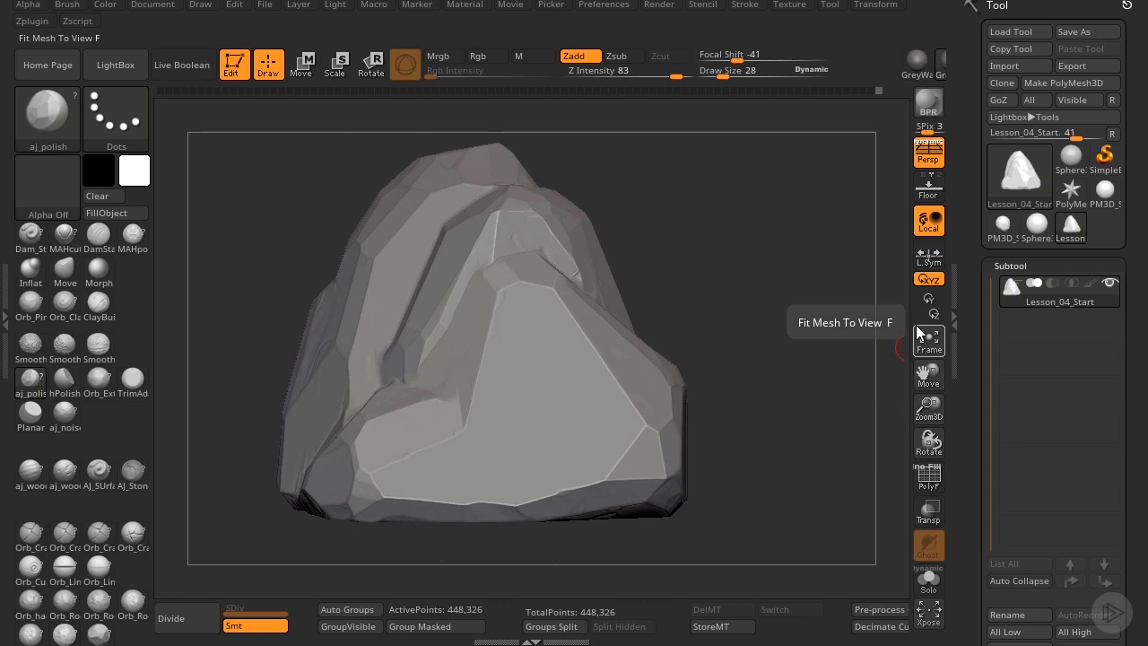
pyautogui.moveTo(641, 139)
pyautogui.mouseDown()
pyautogui.moveTo(725, 225)
pyautogui.moveTo(691, 224)
pyautogui.mouseUp()
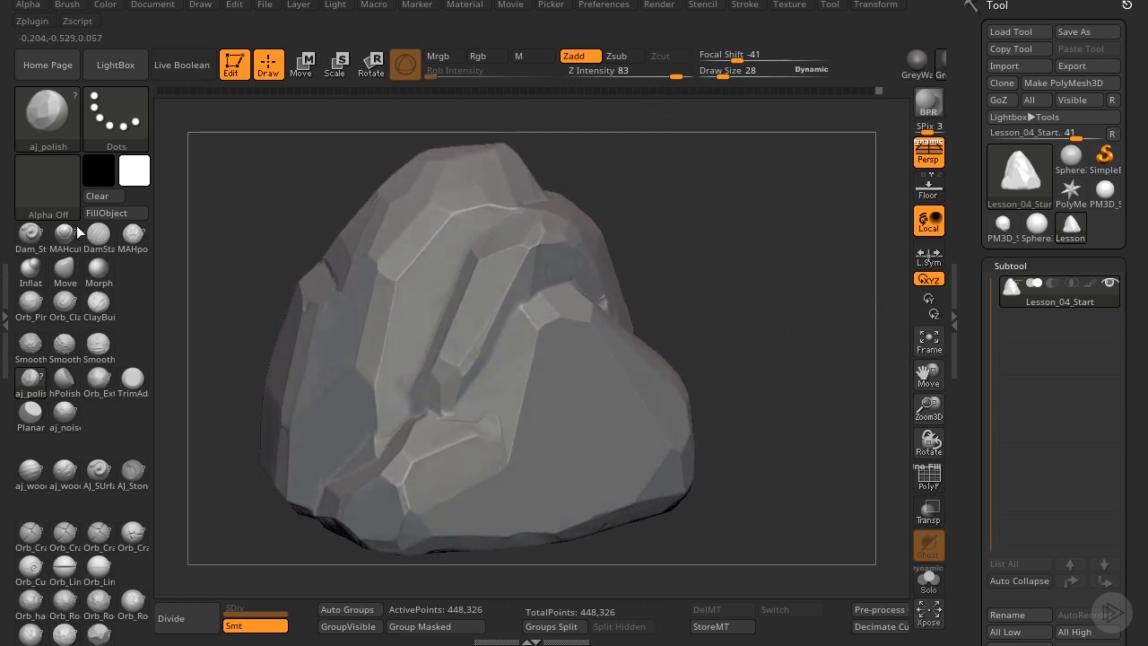
pyautogui.moveTo(272, 261); pyautogui.dragTo(169, 392)
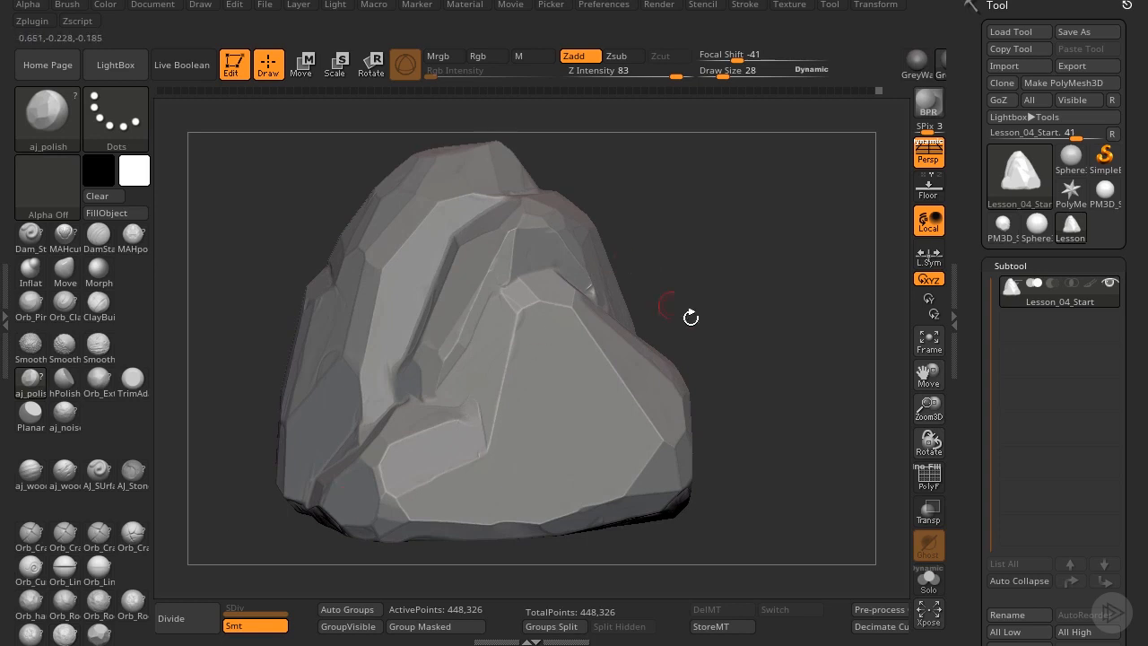
pyautogui.moveTo(691, 317); pyautogui.dragTo(707, 256)
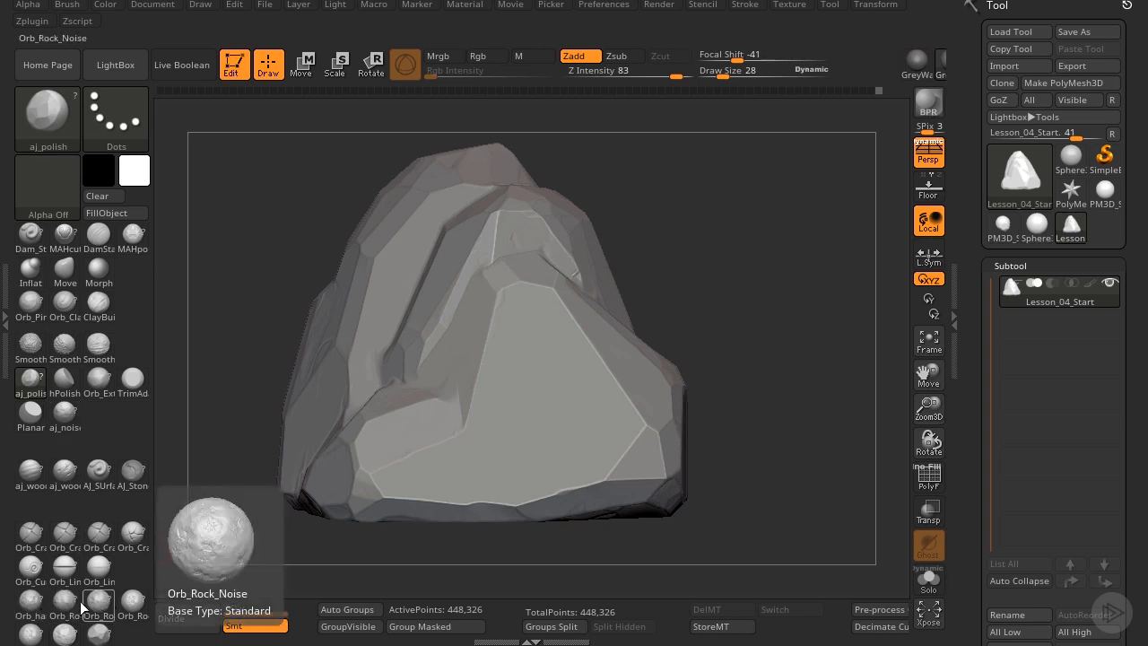
# - Stamp rock surface detail over the large front face with the Orb_Rock_Detail brush at draw size 76
pyautogui.click(65, 601)
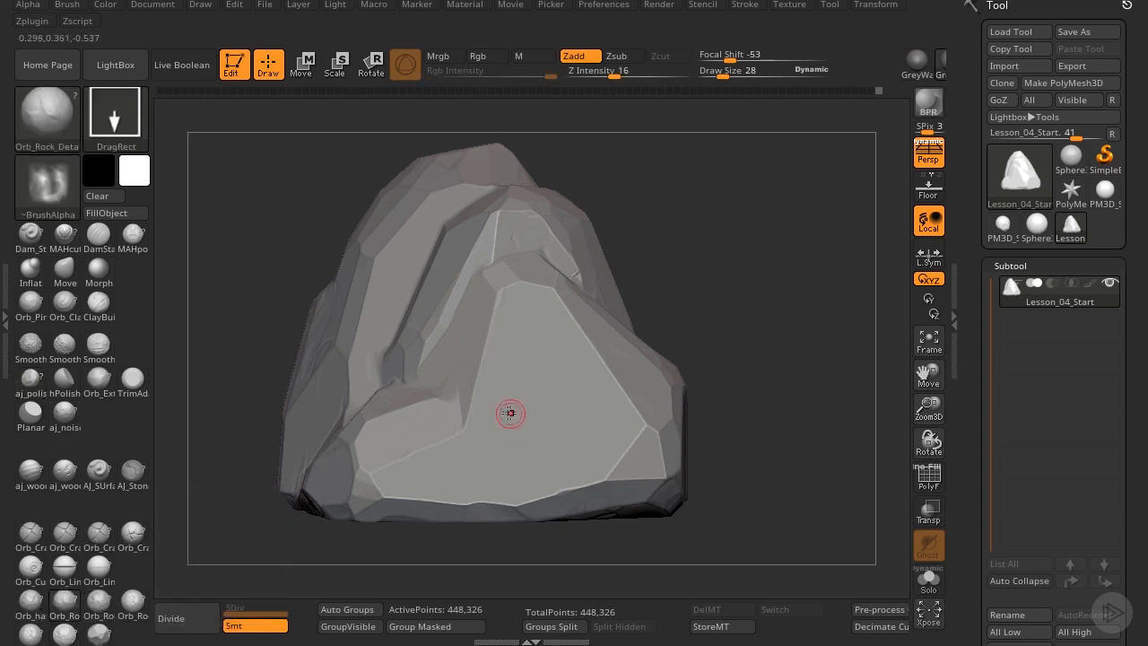
pyautogui.press(']')
pyautogui.press(']')
pyautogui.press(']')
pyautogui.press(']')
pyautogui.press(']')
pyautogui.moveTo(527, 395); pyautogui.dragTo(603, 467)
pyautogui.moveTo(730, 282); pyautogui.dragTo(705, 289)
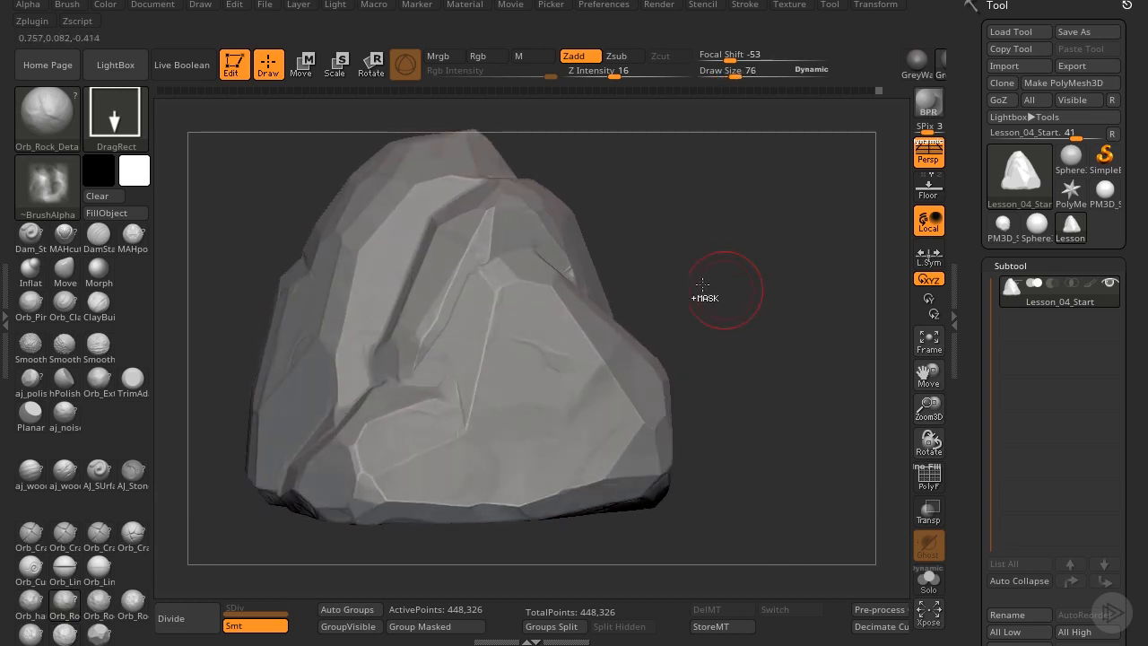
pyautogui.moveTo(522, 369); pyautogui.dragTo(1039, 547)
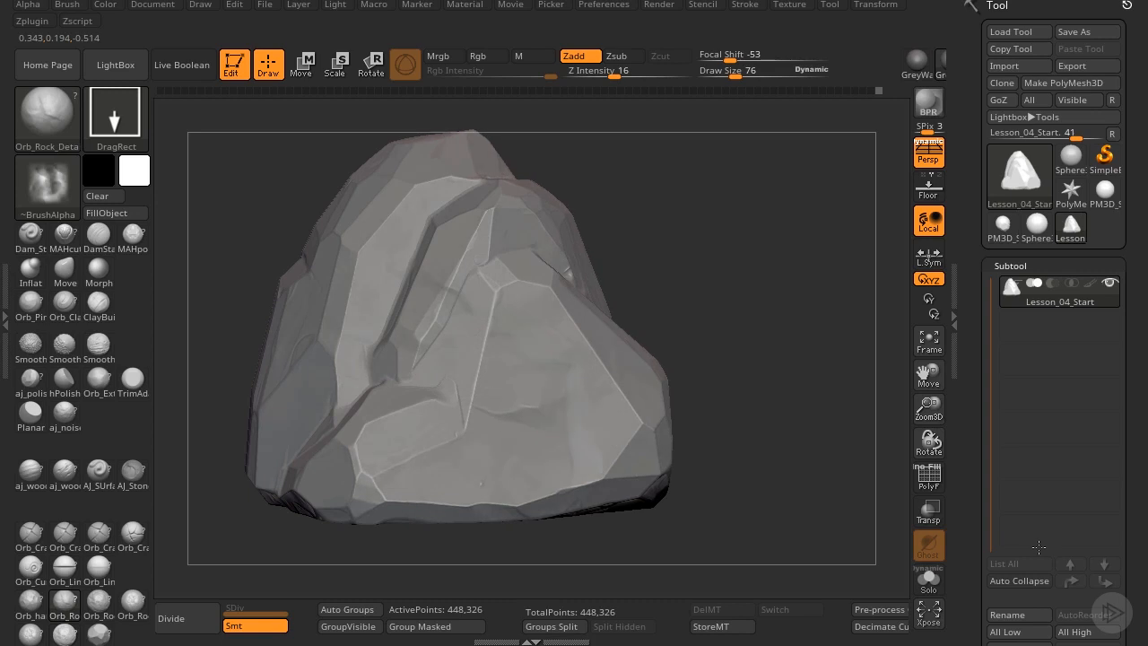
# - Stamp more rock detail onto the rock's left side faces and across the upper front face
pyautogui.moveTo(739, 298); pyautogui.dragTo(782, 319)
pyautogui.moveTo(382, 244); pyautogui.dragTo(527, 574)
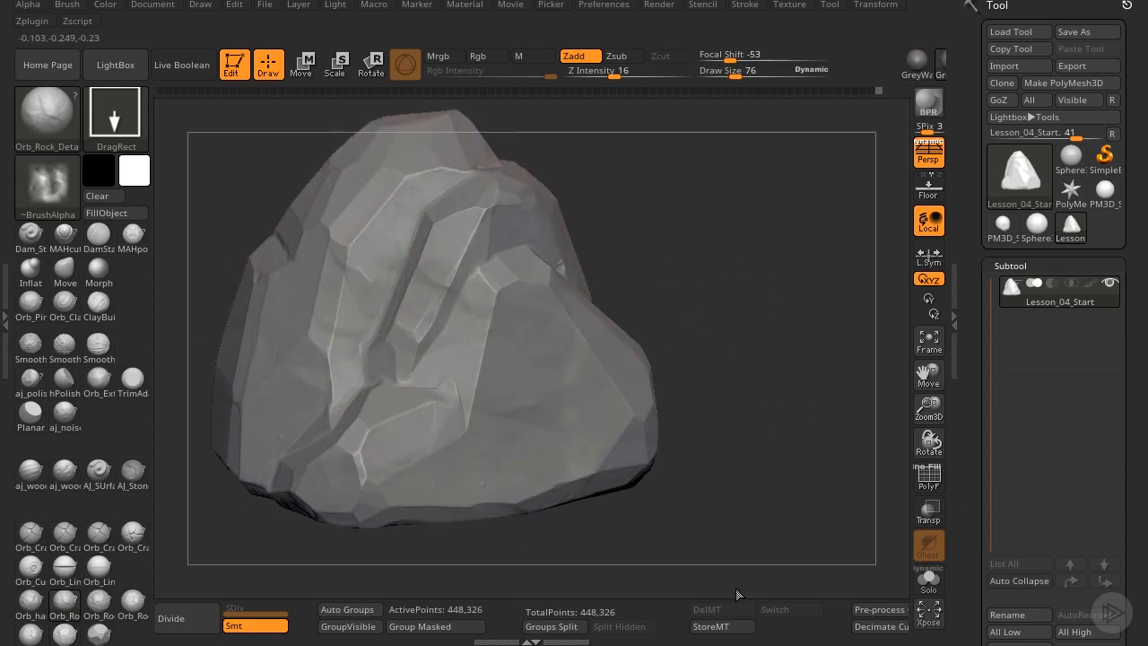
pyautogui.moveTo(741, 595); pyautogui.dragTo(713, 336)
pyautogui.moveTo(519, 272); pyautogui.dragTo(671, 515)
pyautogui.moveTo(622, 468); pyautogui.dragTo(653, 452)
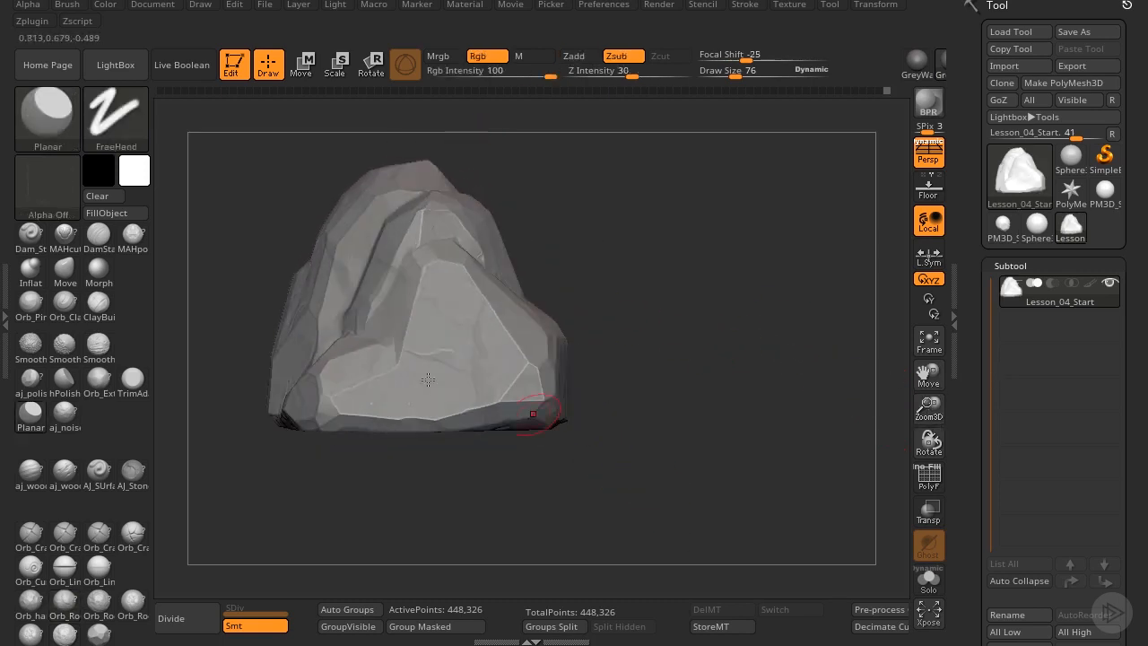
# - Continue layering rock detail across the front and left planes while checking it from varied angles
pyautogui.moveTo(439, 489); pyautogui.dragTo(396, 431)
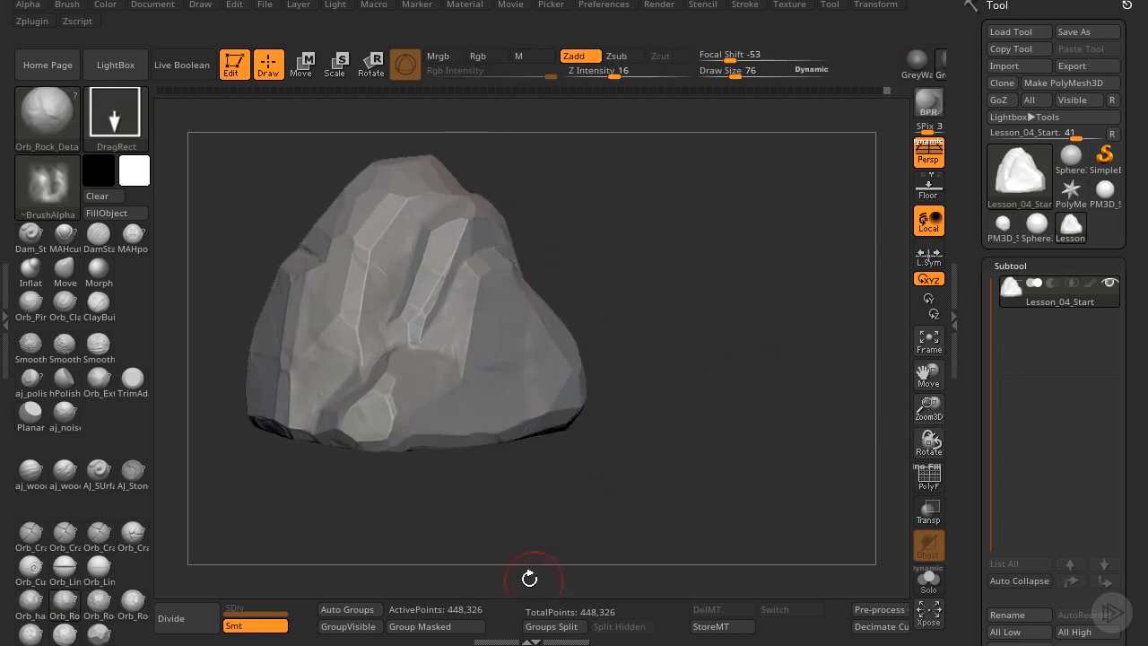
pyautogui.moveTo(526, 577); pyautogui.dragTo(674, 554)
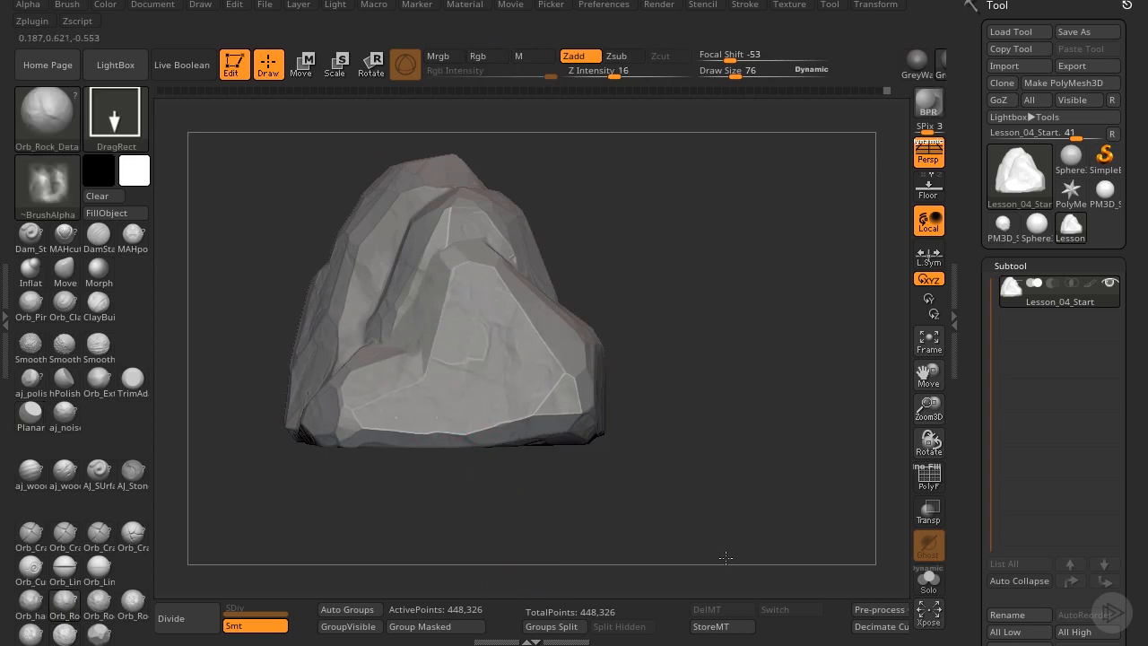
pyautogui.moveTo(806, 358); pyautogui.dragTo(598, 249)
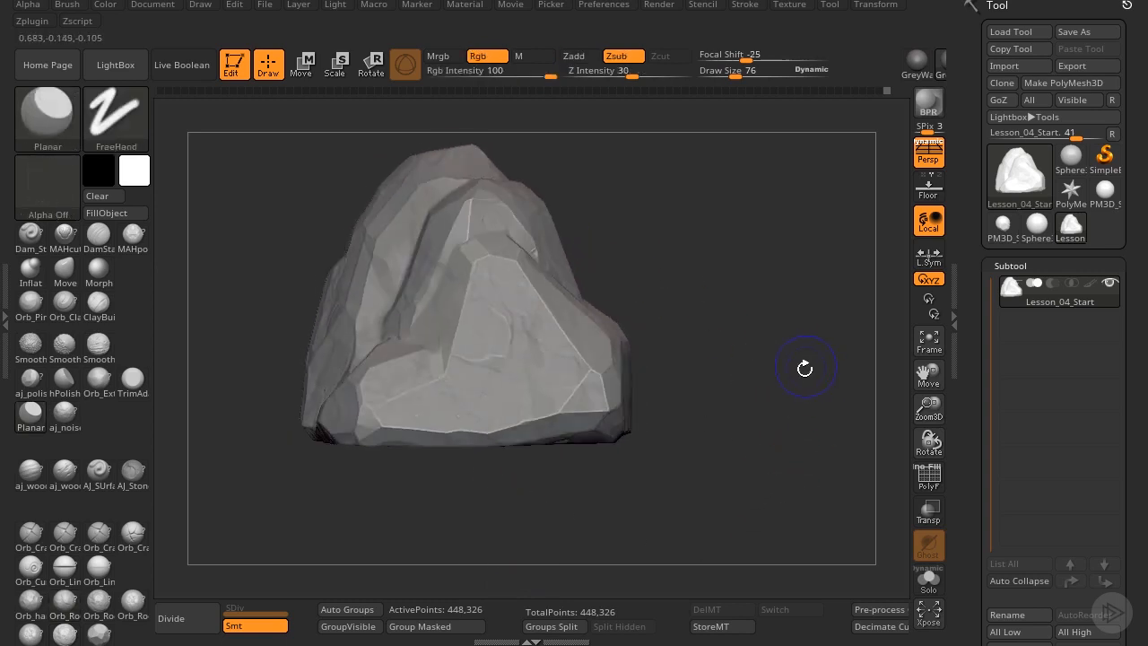
pyautogui.moveTo(805, 368); pyautogui.dragTo(806, 321)
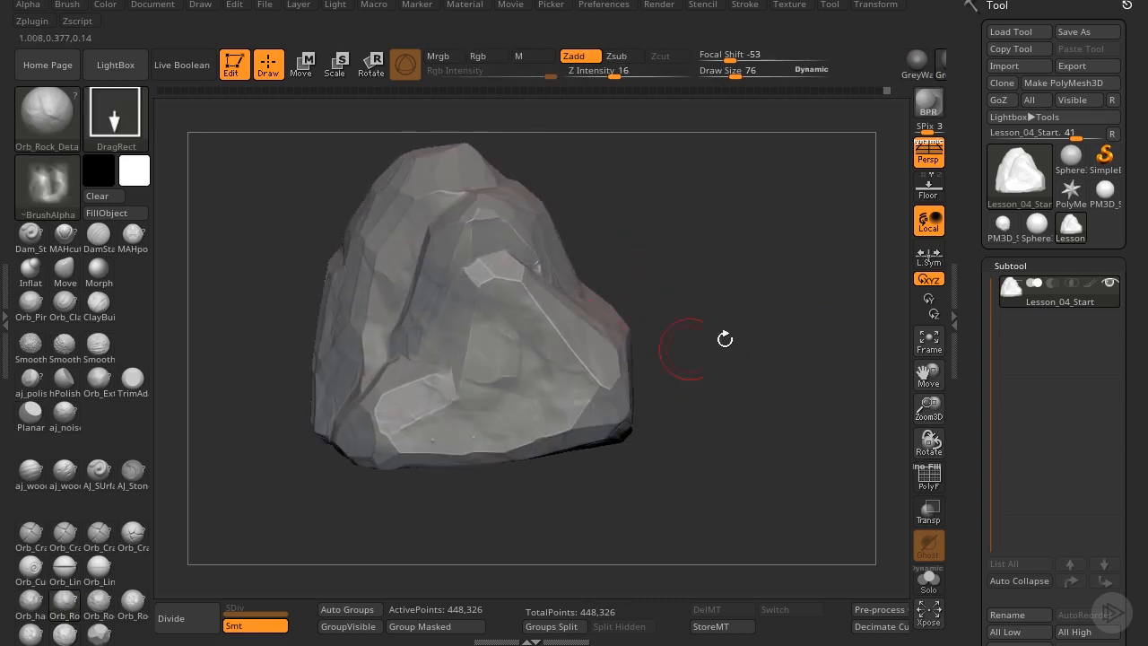
pyautogui.moveTo(725, 336); pyautogui.dragTo(535, 190)
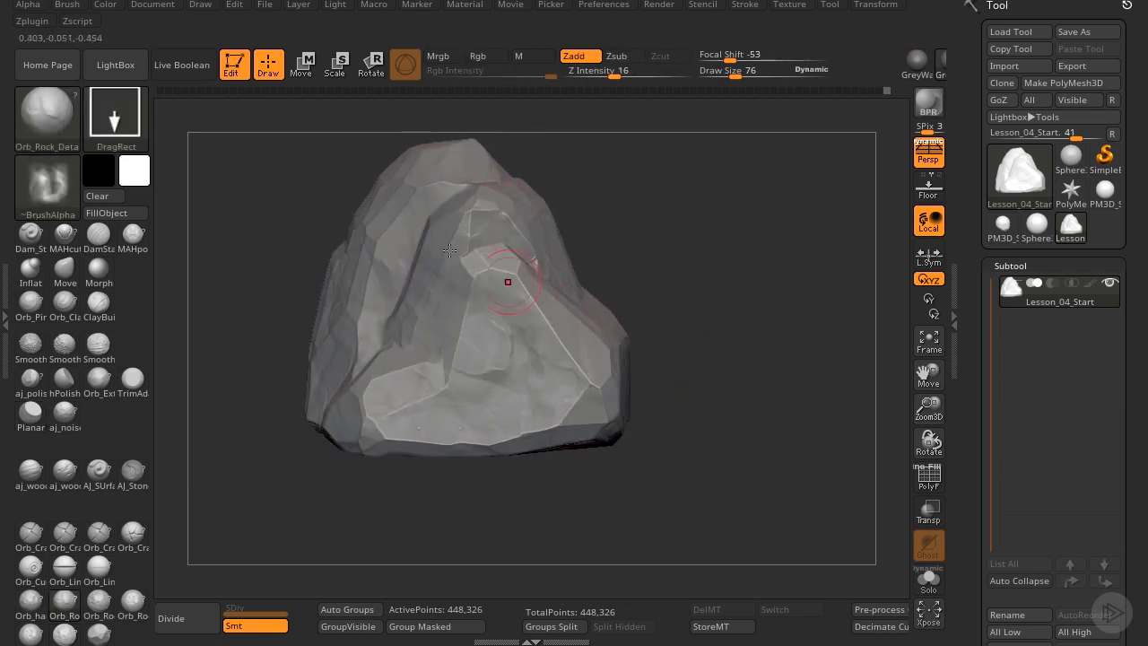
pyautogui.moveTo(291, 328); pyautogui.dragTo(396, 358)
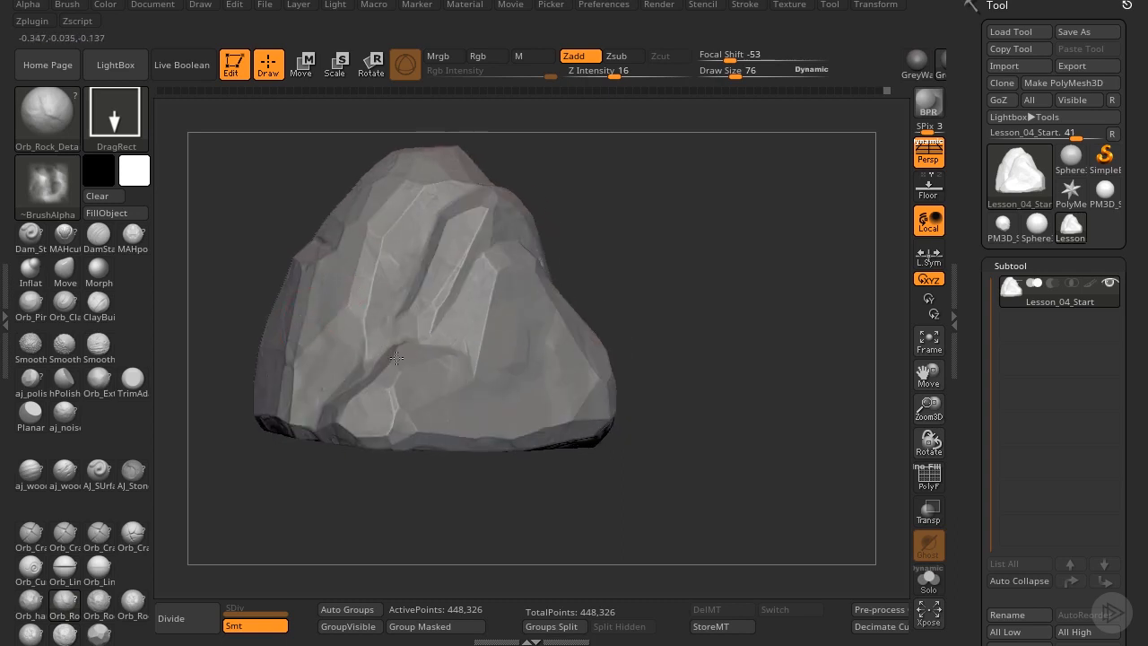
pyautogui.moveTo(404, 482)
pyautogui.mouseDown()
pyautogui.moveTo(397, 469)
pyautogui.moveTo(446, 326)
pyautogui.mouseUp()
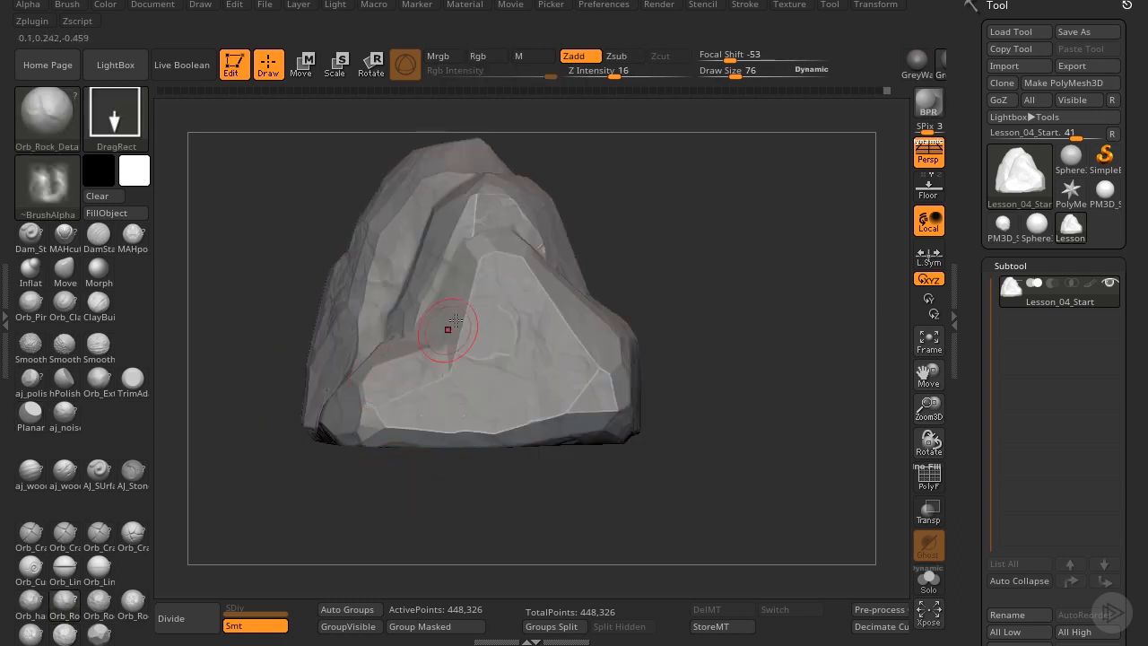
pyautogui.moveTo(521, 518); pyautogui.dragTo(516, 532)
# - Flatten the stamped detail on the front face with the hPolish brush, using Alpha 28 at draw size 68
pyautogui.moveTo(919, 411); pyautogui.dragTo(924, 376)
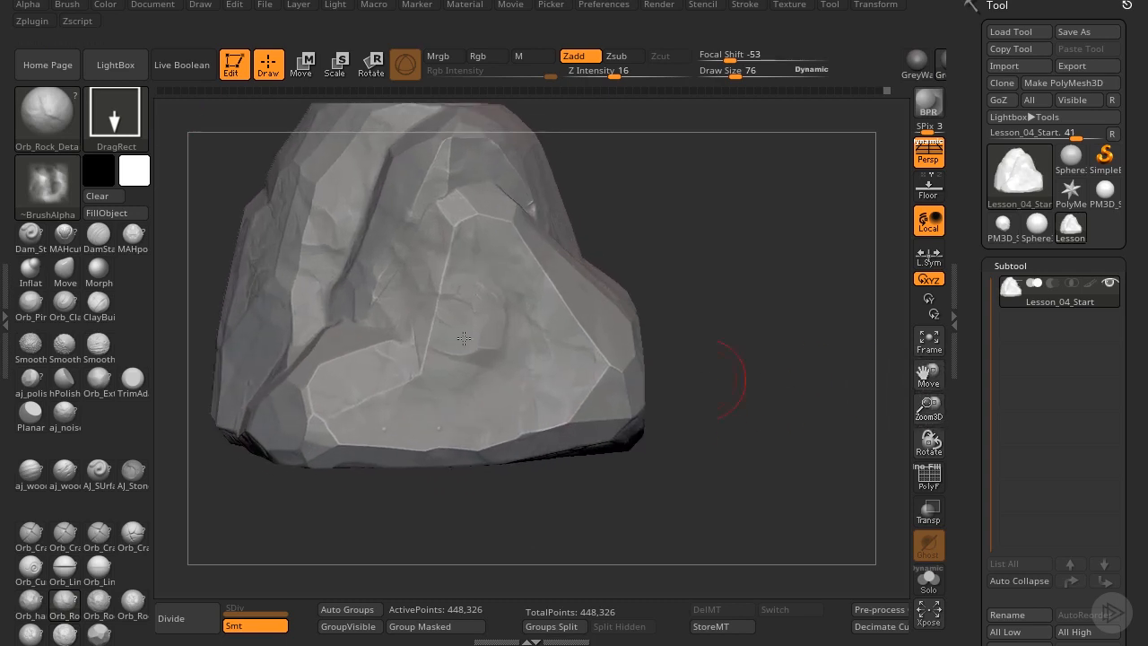
pyautogui.click(96, 634)
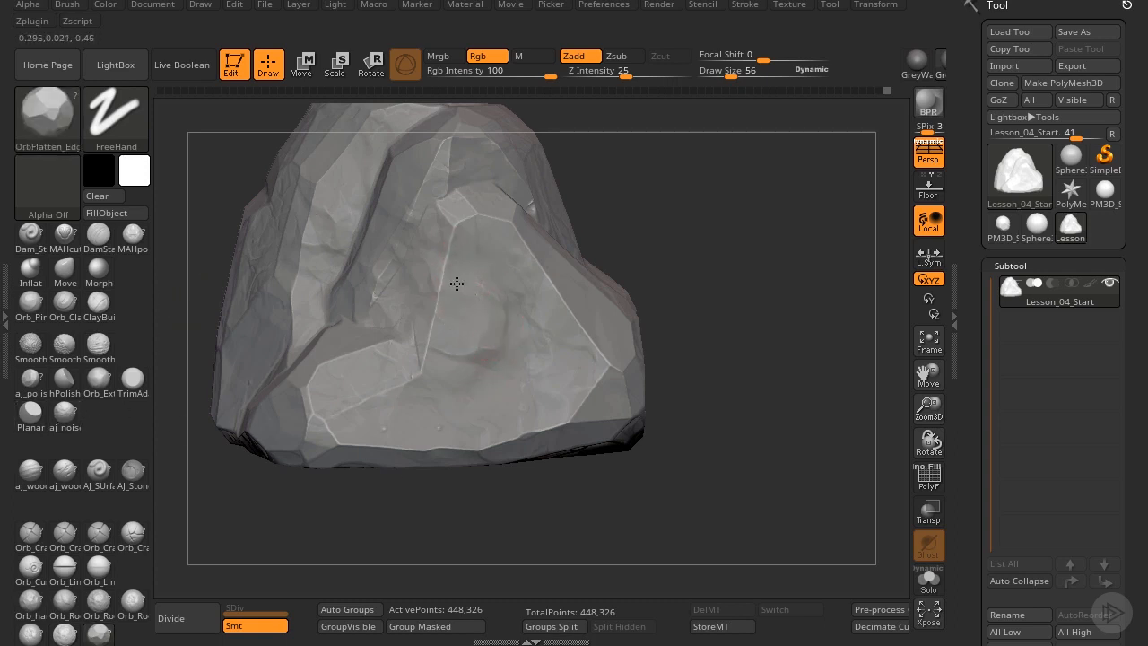
pyautogui.click(65, 381)
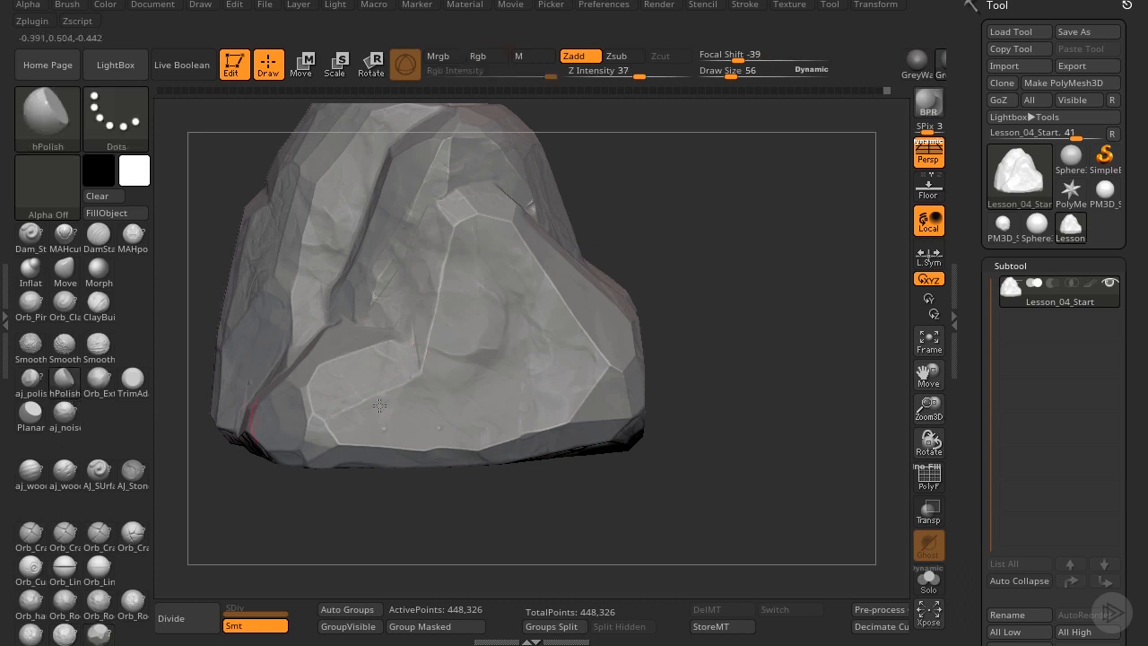
pyautogui.click(49, 194)
pyautogui.click(275, 203)
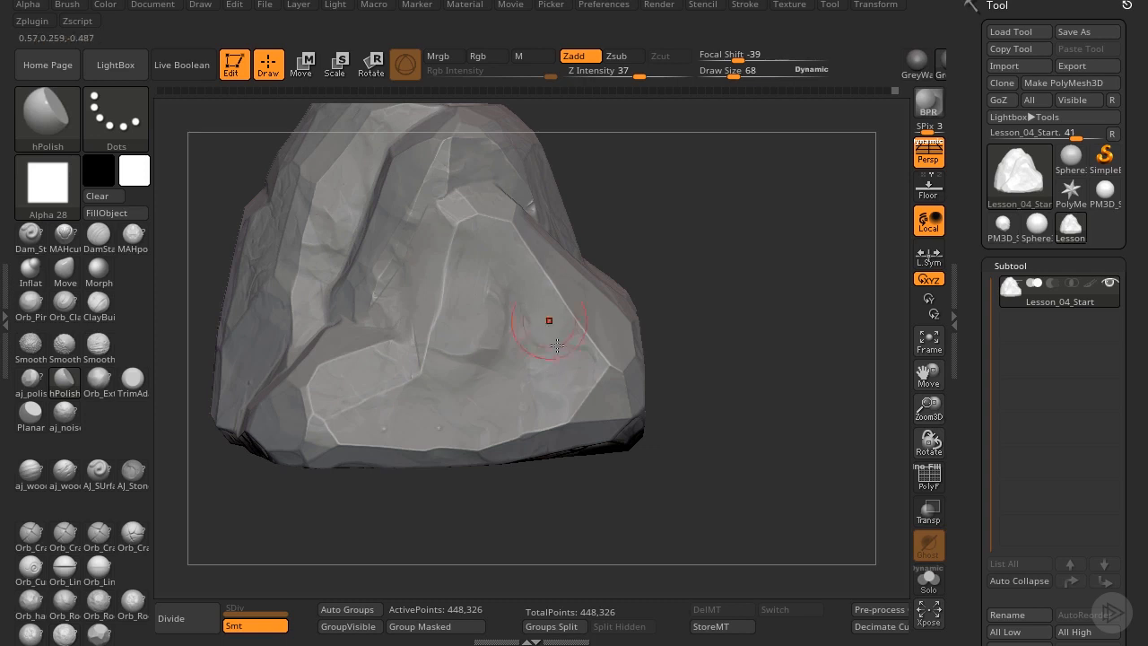
pyautogui.moveTo(516, 384)
pyautogui.mouseDown()
pyautogui.moveTo(390, 413)
pyautogui.moveTo(484, 400)
pyautogui.mouseUp()
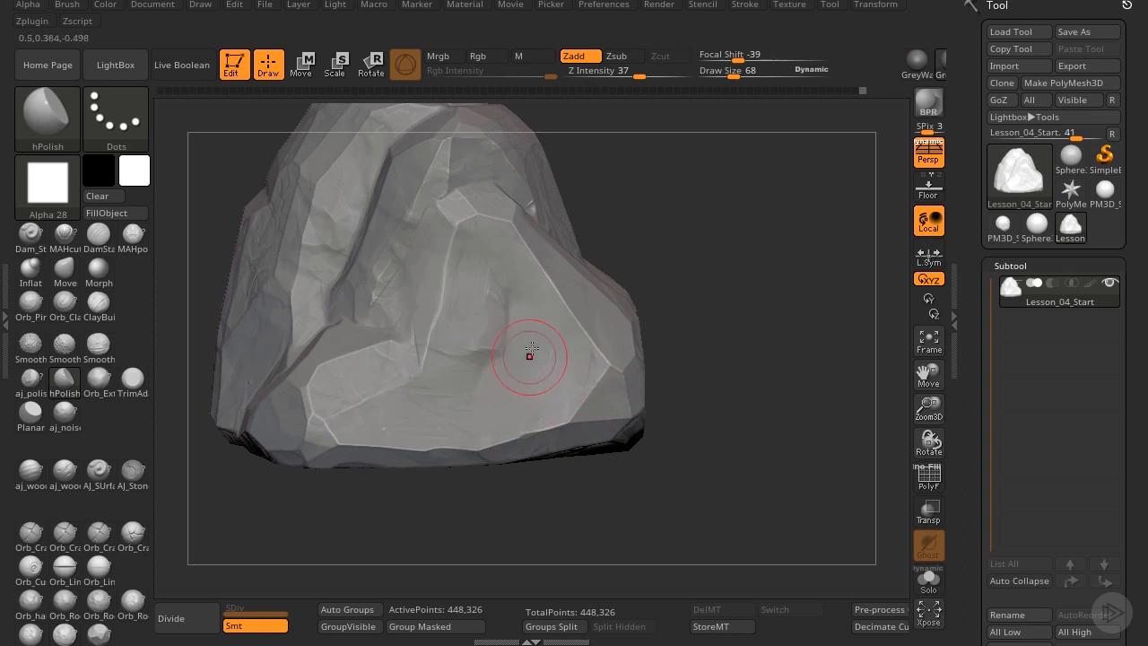
# - Polish the lower-left edges of the front face with hPolish at draw size 44
pyautogui.press('[')
pyautogui.press('[')
pyautogui.moveTo(325, 368)
pyautogui.mouseDown()
pyautogui.moveTo(306, 415)
pyautogui.moveTo(309, 390)
pyautogui.mouseUp()
pyautogui.moveTo(311, 431); pyautogui.dragTo(358, 453)
# - Polish around the raised chip in the middle of the front face with hPolish
pyautogui.moveTo(932, 408); pyautogui.dragTo(935, 365)
pyautogui.moveTo(864, 372); pyautogui.dragTo(879, 478)
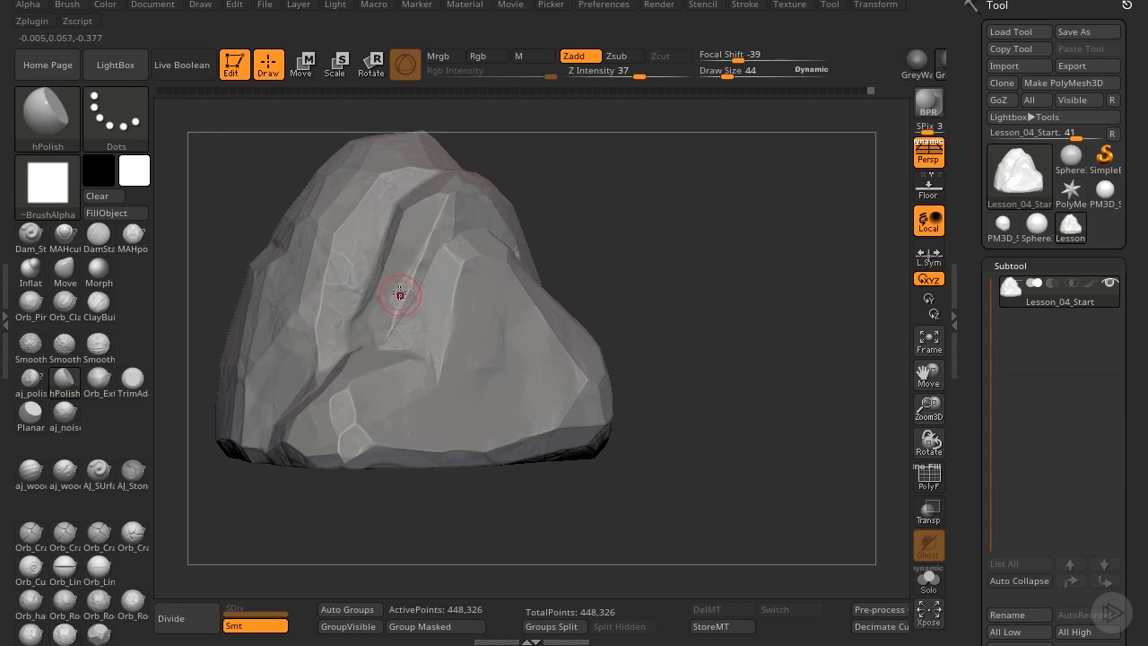
pyautogui.moveTo(593, 249); pyautogui.dragTo(617, 236)
pyautogui.moveTo(929, 408); pyautogui.dragTo(906, 467)
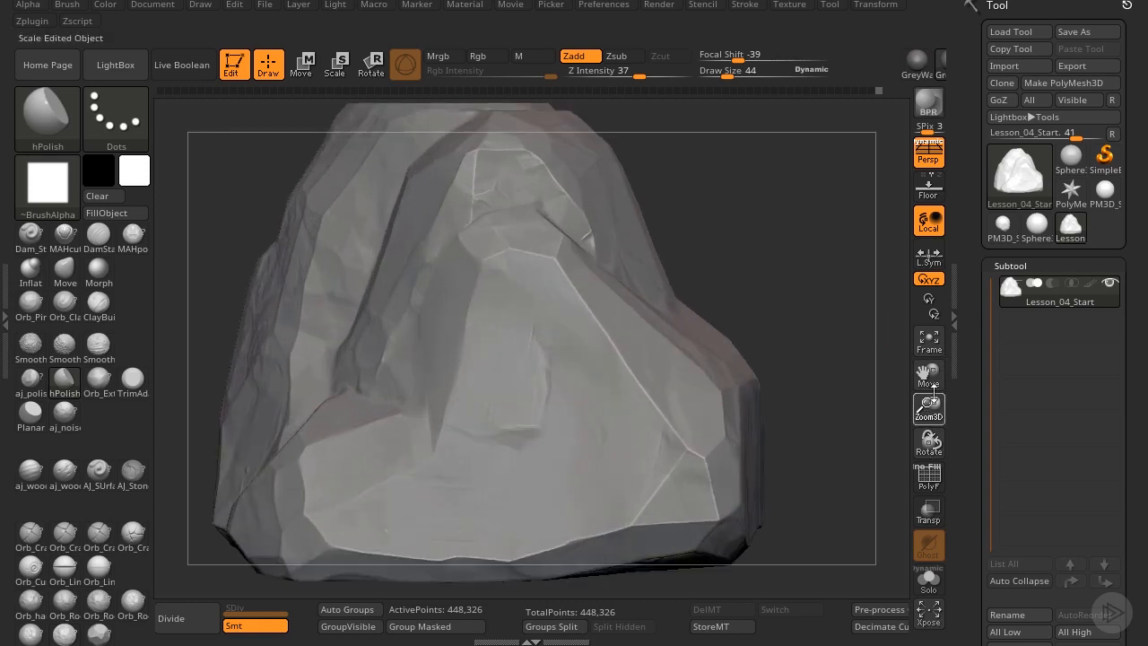
pyautogui.moveTo(929, 377); pyautogui.dragTo(893, 403)
pyautogui.moveTo(818, 242); pyautogui.dragTo(820, 297)
pyautogui.moveTo(548, 454)
pyautogui.mouseDown()
pyautogui.moveTo(741, 212)
pyautogui.moveTo(732, 242)
pyautogui.moveTo(769, 216)
pyautogui.moveTo(557, 404)
pyautogui.mouseUp()
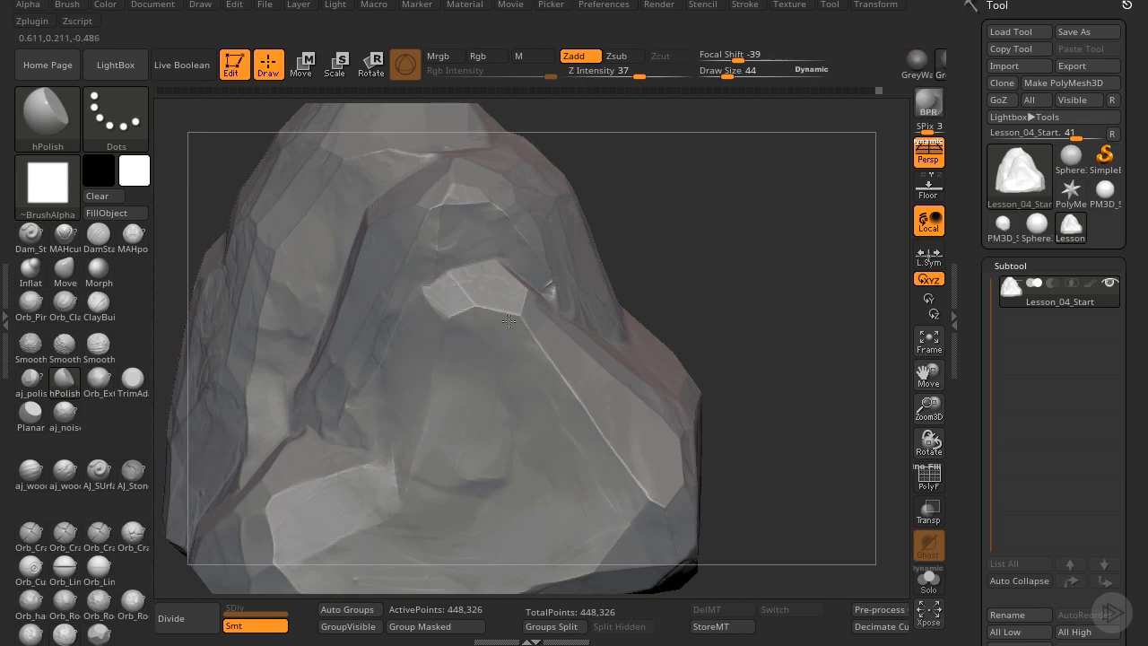
# - Adjust the form of the rock's large front plane with the Move brush at draw size 228
pyautogui.moveTo(843, 338)
pyautogui.mouseDown()
pyautogui.moveTo(802, 269)
pyautogui.moveTo(834, 248)
pyautogui.moveTo(861, 269)
pyautogui.moveTo(795, 283)
pyautogui.mouseUp()
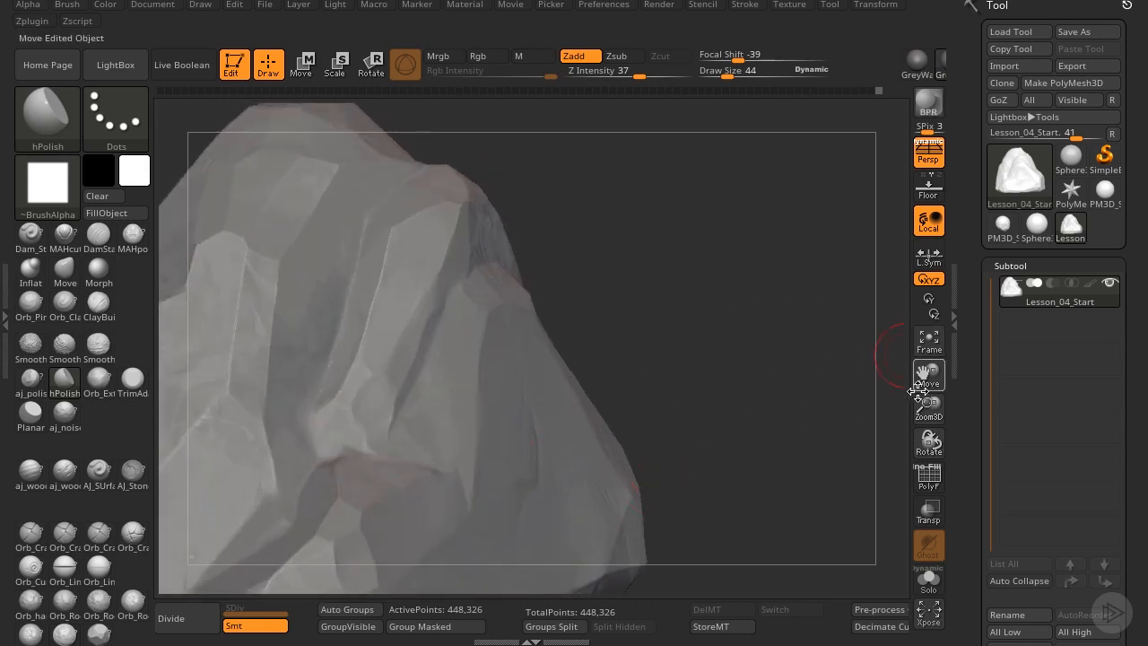
pyautogui.moveTo(919, 387); pyautogui.dragTo(893, 311)
pyautogui.click(65, 280)
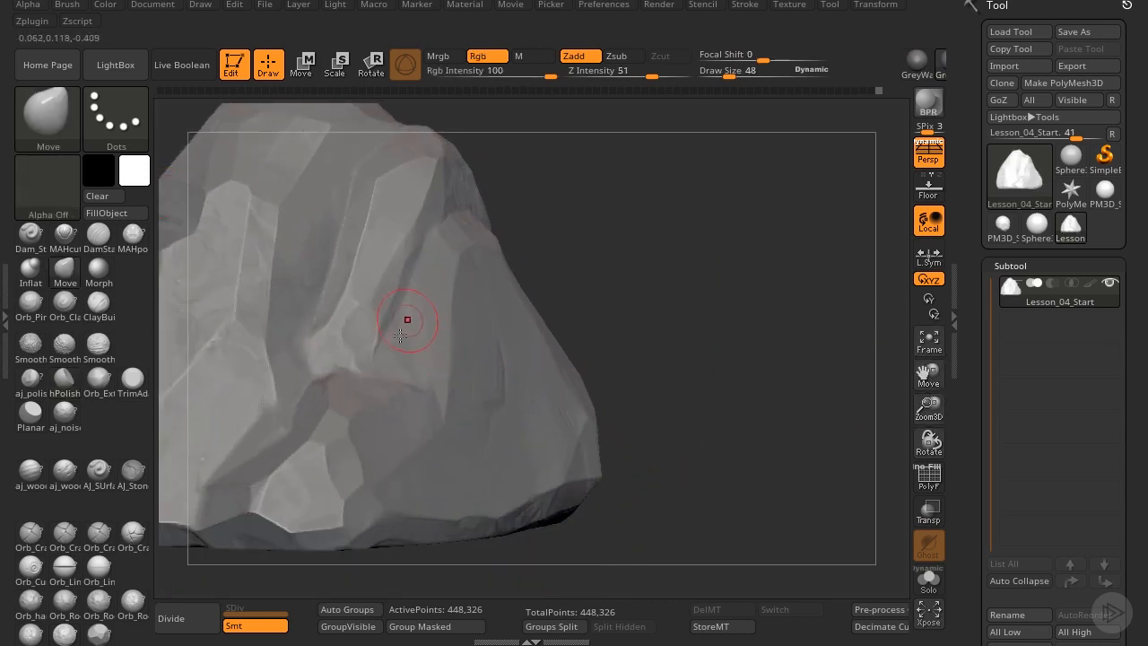
pyautogui.press(']')
pyautogui.press(']')
pyautogui.press(']')
pyautogui.press(']')
pyautogui.press(']')
pyautogui.press(']')
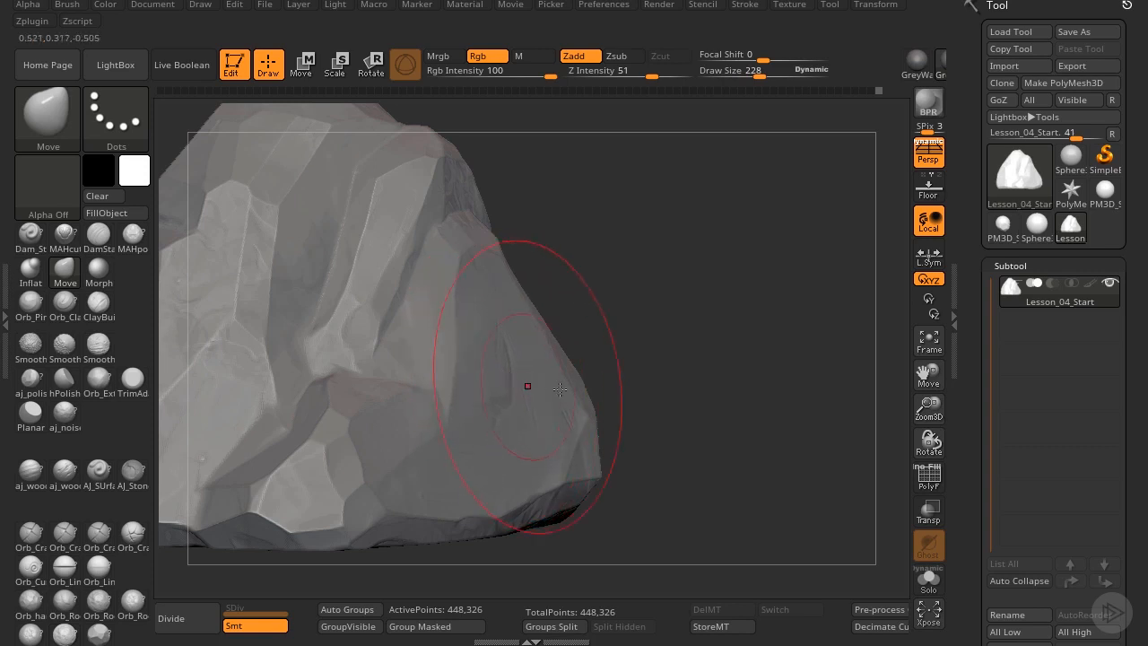
pyautogui.moveTo(525, 385)
pyautogui.mouseDown(button='right')
pyautogui.moveTo(608, 322)
pyautogui.moveTo(533, 359)
pyautogui.mouseUp(button='right')
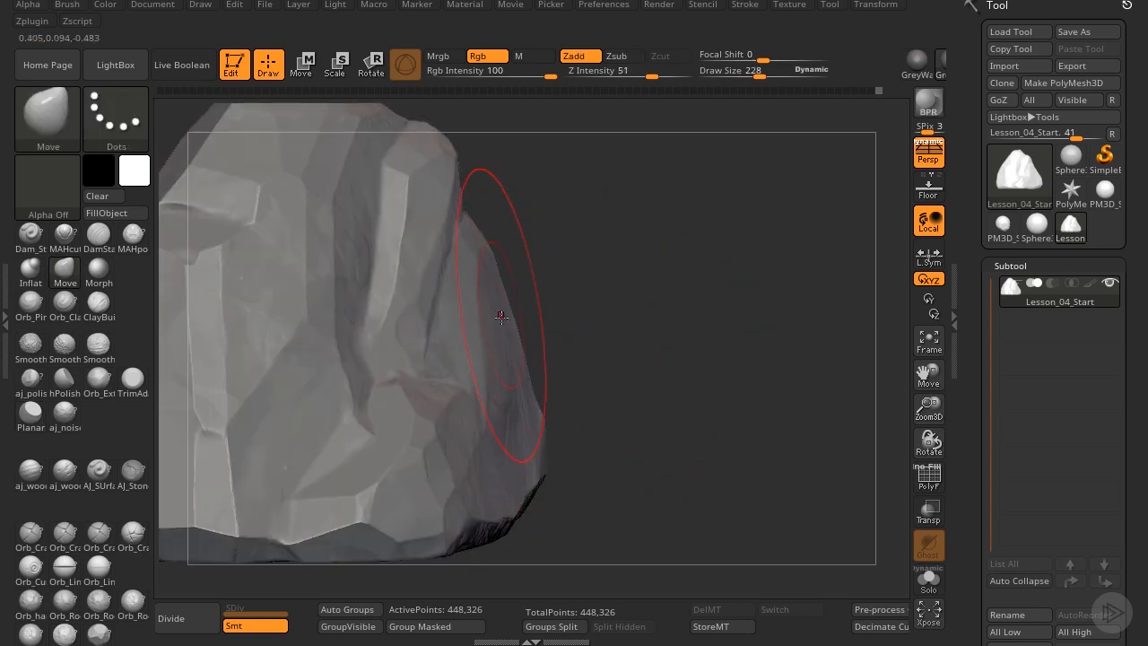
pyautogui.moveTo(649, 332); pyautogui.dragTo(596, 314)
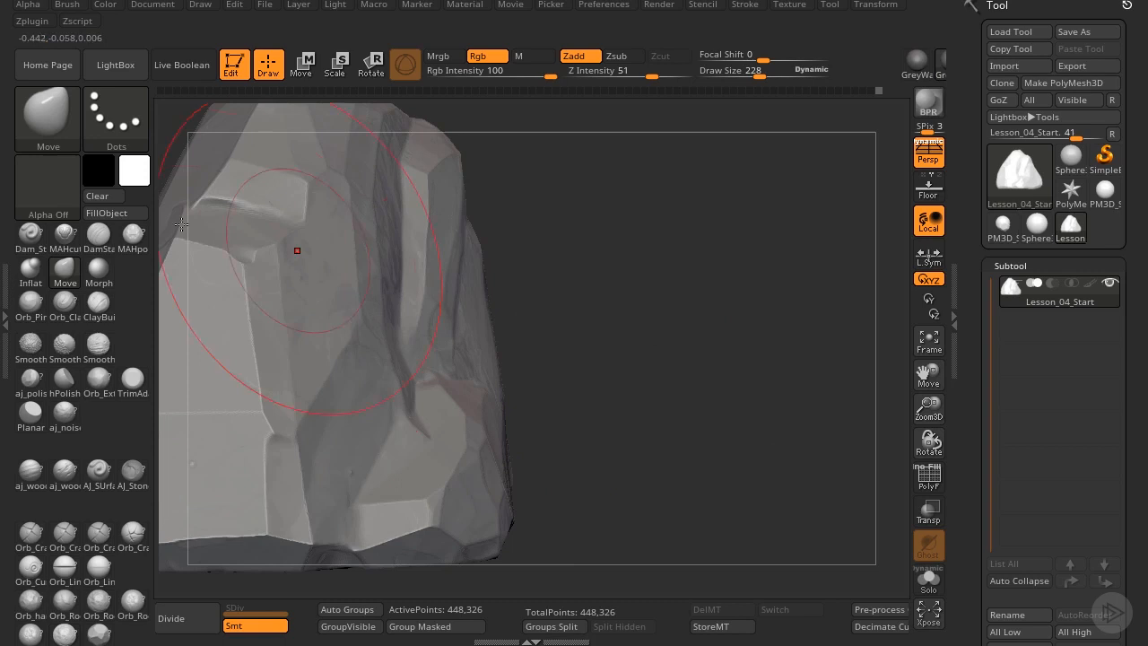
# - Polish the rock's front and left planes with the hPolish brush at draw size 64
pyautogui.click(65, 378)
pyautogui.moveTo(638, 269); pyautogui.dragTo(552, 309)
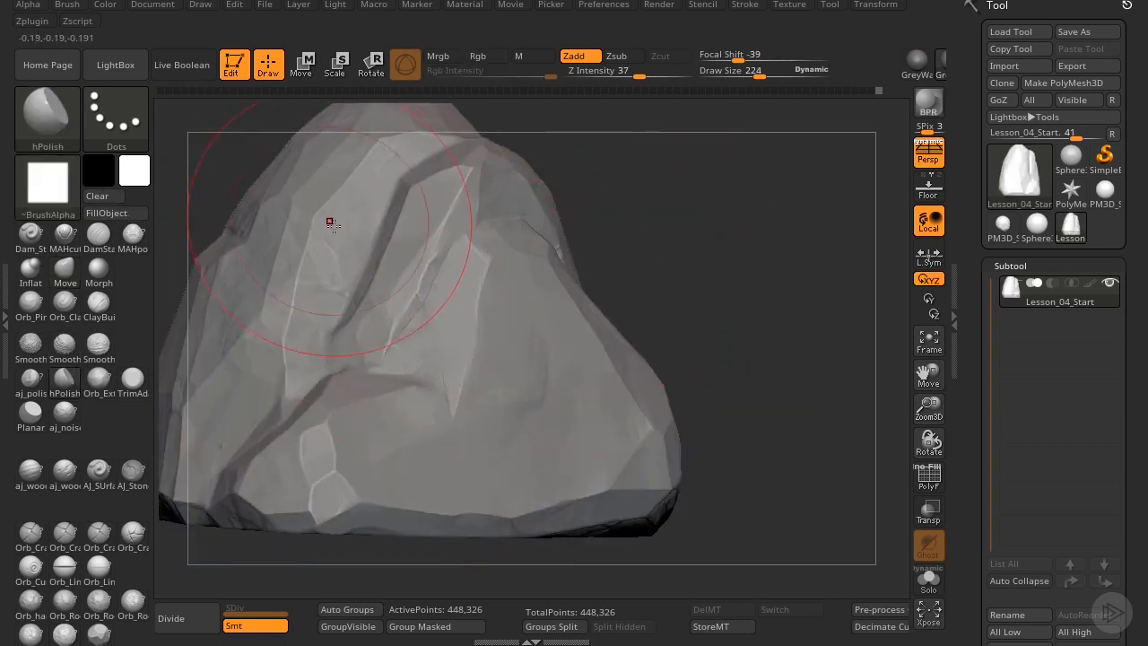
pyautogui.press('[')
pyautogui.press('[')
pyautogui.press('[')
pyautogui.press('[')
pyautogui.press('[')
pyautogui.press('[')
pyautogui.press('[')
pyautogui.press('[')
pyautogui.press('[')
pyautogui.press('[')
pyautogui.press('[')
pyautogui.press('[')
pyautogui.press('[')
pyautogui.press('[')
pyautogui.press('[')
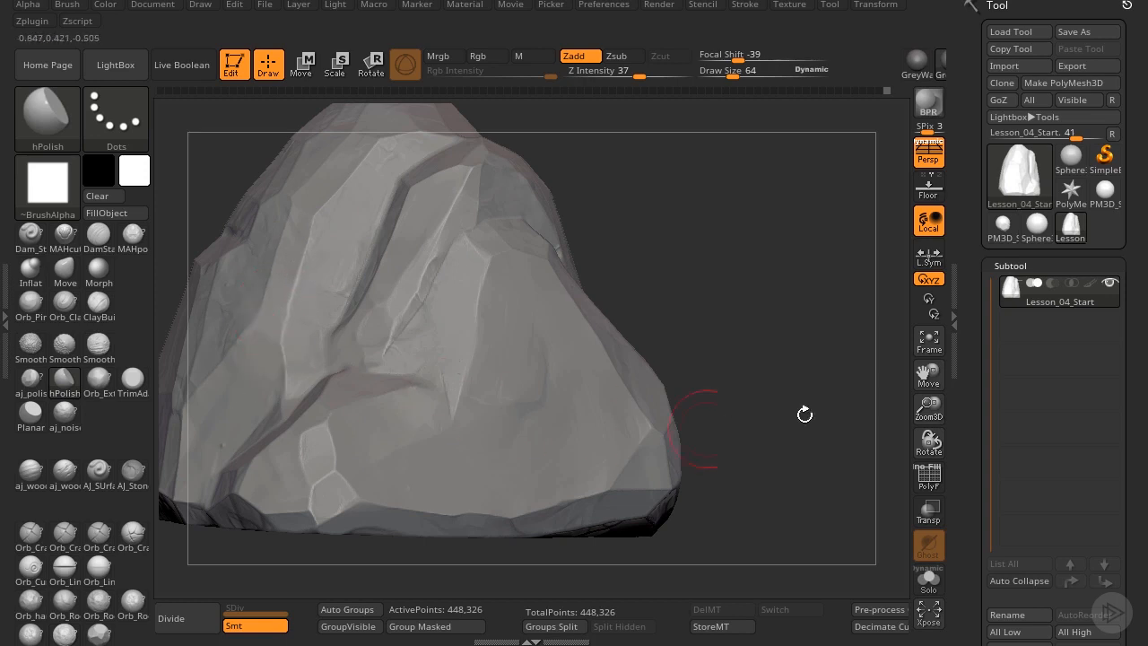
pyautogui.moveTo(928, 408); pyautogui.dragTo(924, 368)
pyautogui.moveTo(928, 374); pyautogui.dragTo(985, 421)
pyautogui.moveTo(861, 342); pyautogui.dragTo(783, 354)
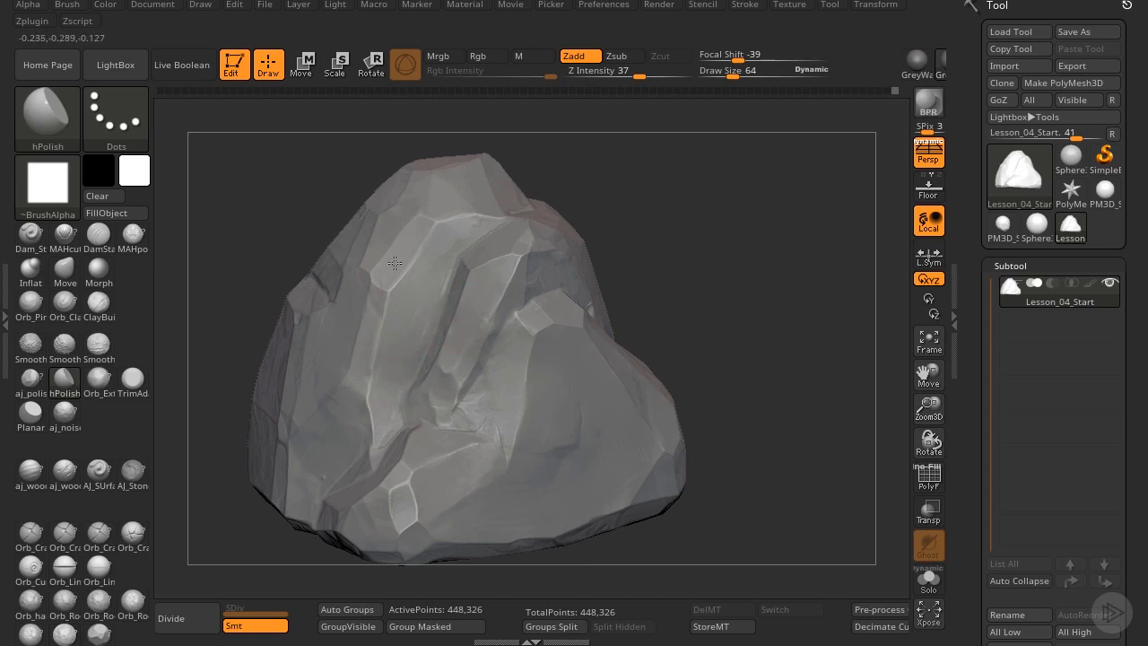
# - Polish the planes on the rock's upper front and left side with hPolish at draw size 64
pyautogui.moveTo(454, 231); pyautogui.dragTo(513, 213)
pyautogui.moveTo(586, 153); pyautogui.dragTo(581, 211)
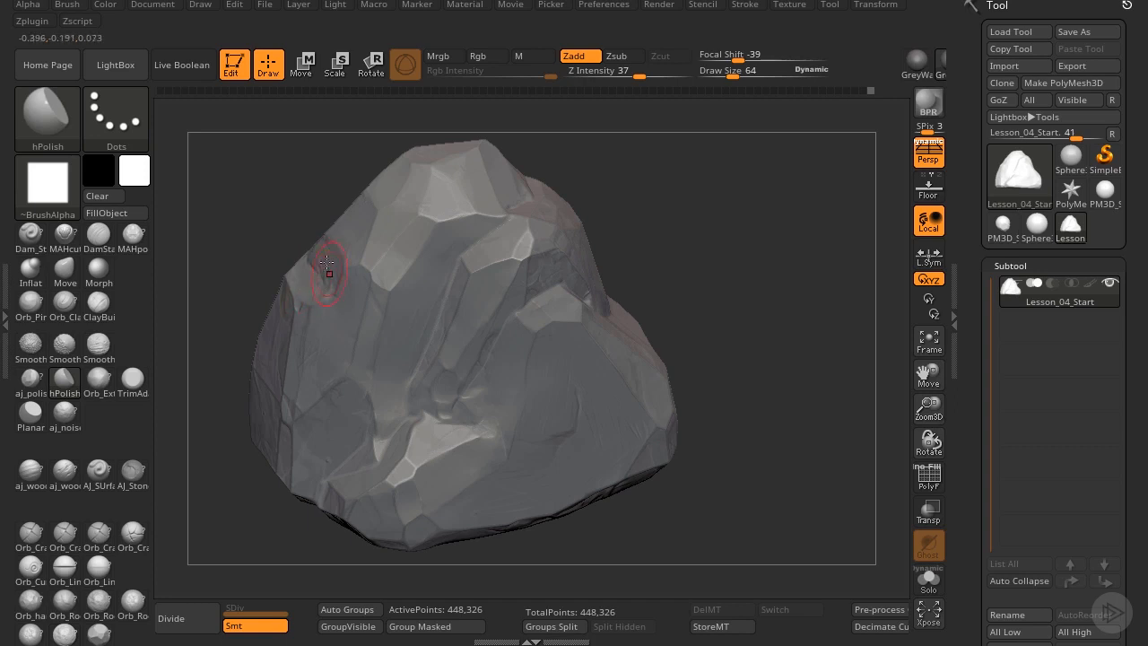
pyautogui.moveTo(192, 332); pyautogui.dragTo(254, 355)
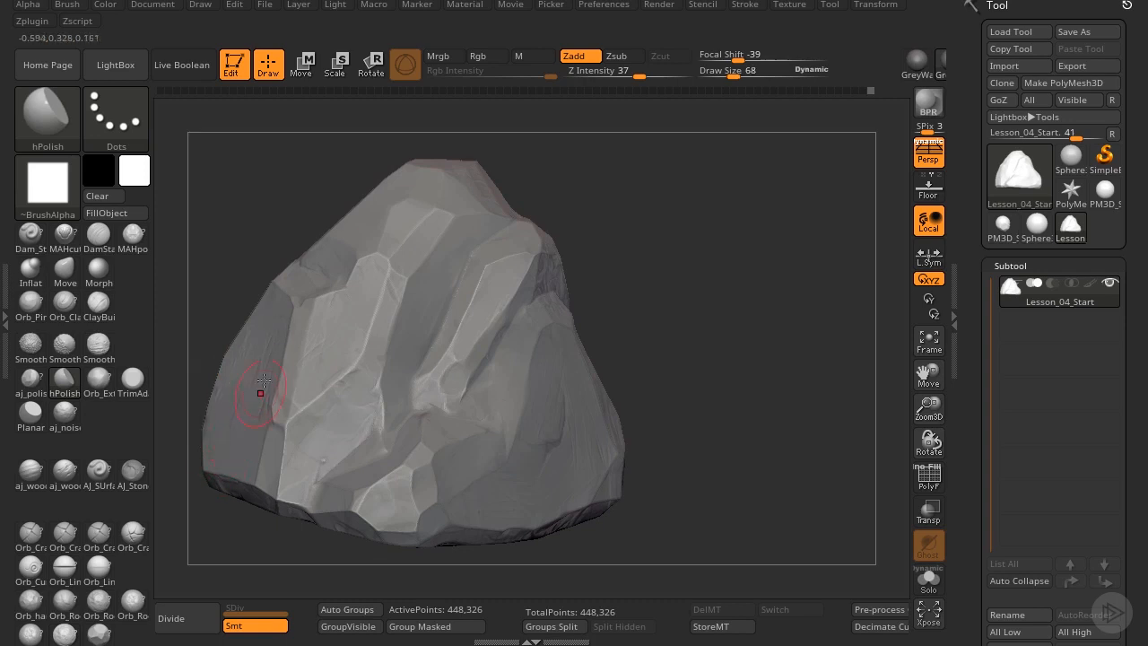
# - Try polishing the left planes with hPolish at draw size 120
pyautogui.press(']')
pyautogui.moveTo(282, 196)
pyautogui.mouseDown()
pyautogui.moveTo(248, 182)
pyautogui.moveTo(254, 205)
pyautogui.mouseUp()
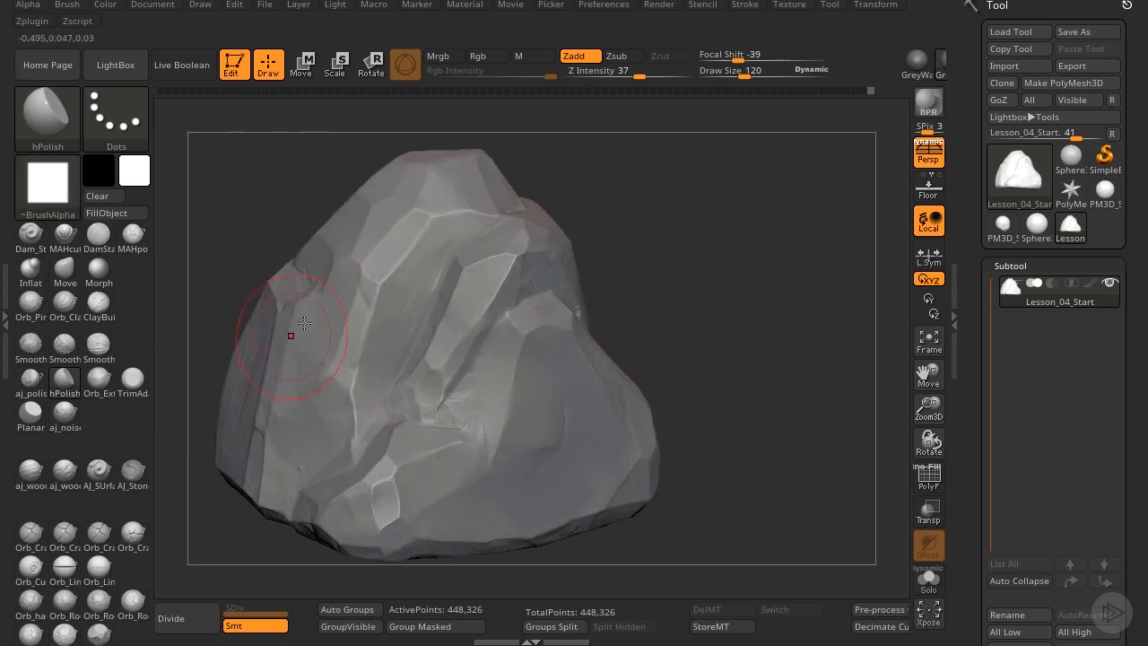
pyautogui.hotkey('ctrl', 'z')
# - Polish the left front plane with hPolish at draw size 60
pyautogui.press('[')
pyautogui.press('[')
pyautogui.press('[')
pyautogui.press('[')
pyautogui.press('[')
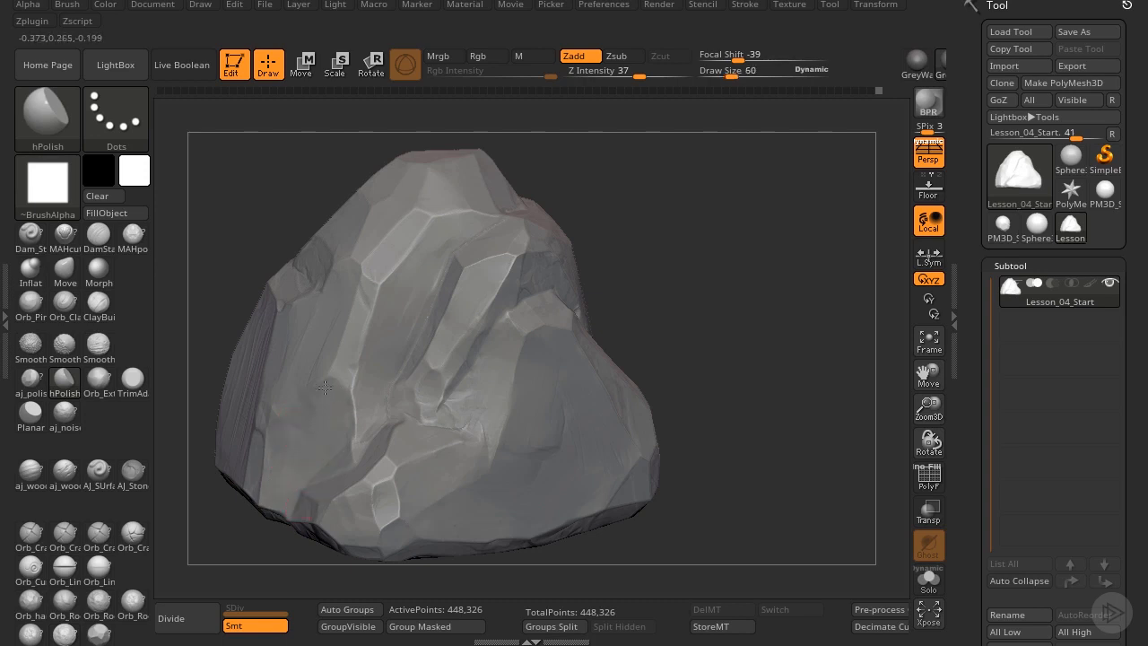
# - Flatten the lower-left front plane and the area around the central chip with the OrbFlatten_Edge brush at draw sizes 48 and 60
pyautogui.click(98, 633)
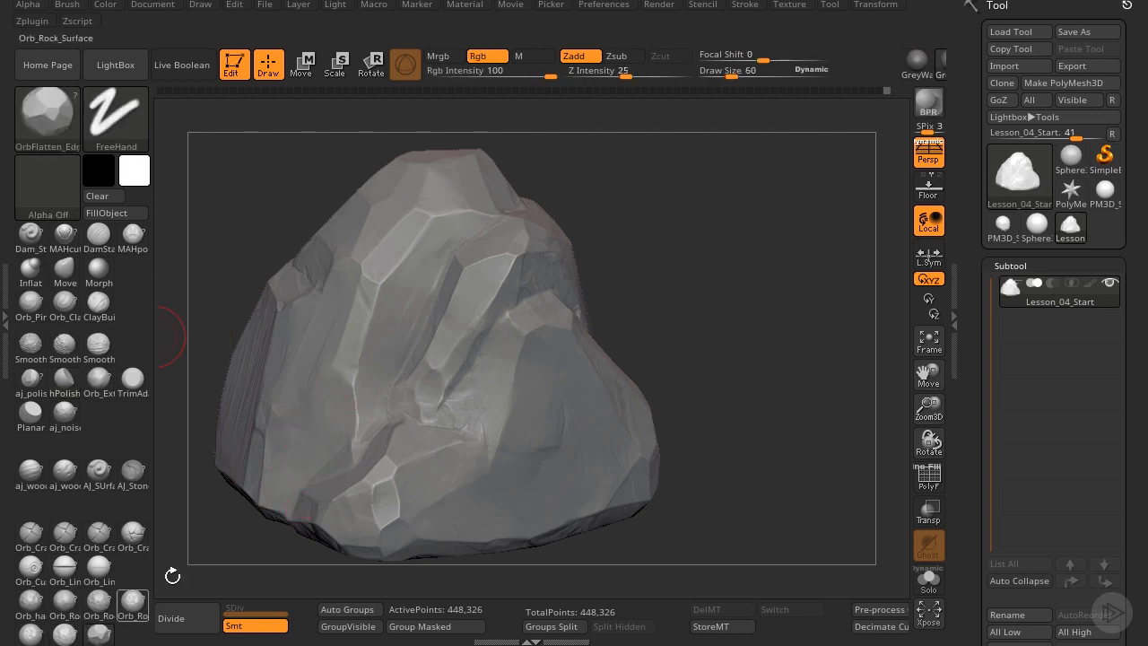
pyautogui.press('[')
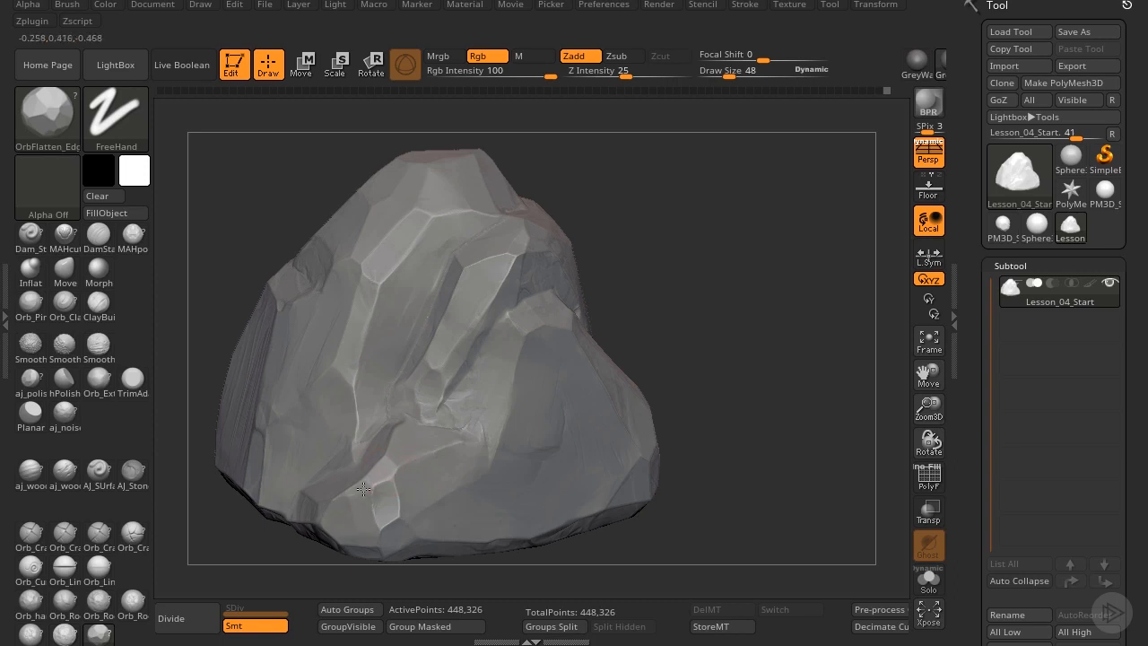
pyautogui.press(']')
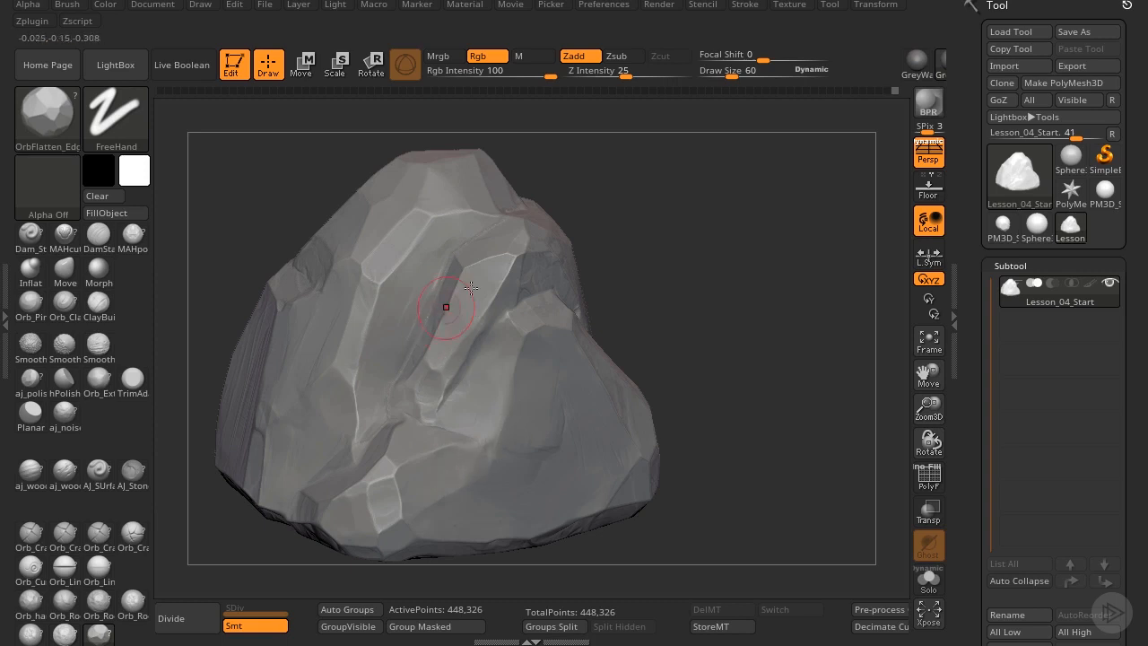
# - Polish the facets on the rock's right side and upper shoulder with hPolish at draw size 72
pyautogui.keyDown('shift'); pyautogui.moveTo(791, 266); pyautogui.dragTo(812, 275); pyautogui.keyUp('shift')
pyautogui.moveTo(929, 372); pyautogui.dragTo(886, 262)
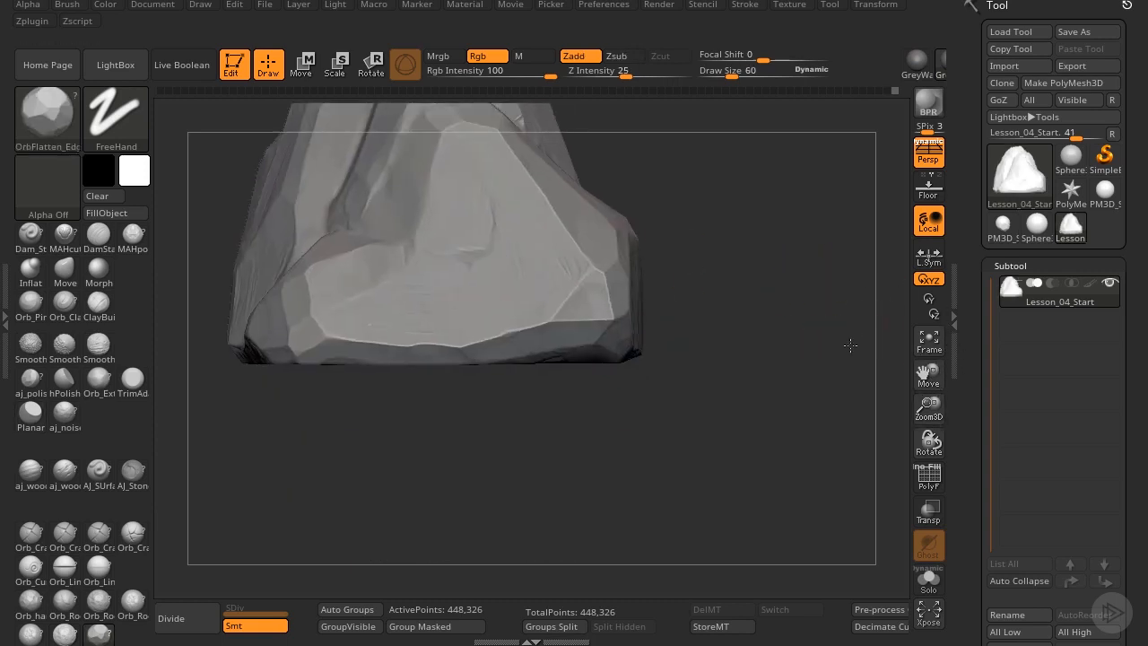
pyautogui.moveTo(827, 347); pyautogui.dragTo(901, 366)
pyautogui.moveTo(930, 409); pyautogui.dragTo(929, 475)
pyautogui.moveTo(744, 407); pyautogui.dragTo(665, 389)
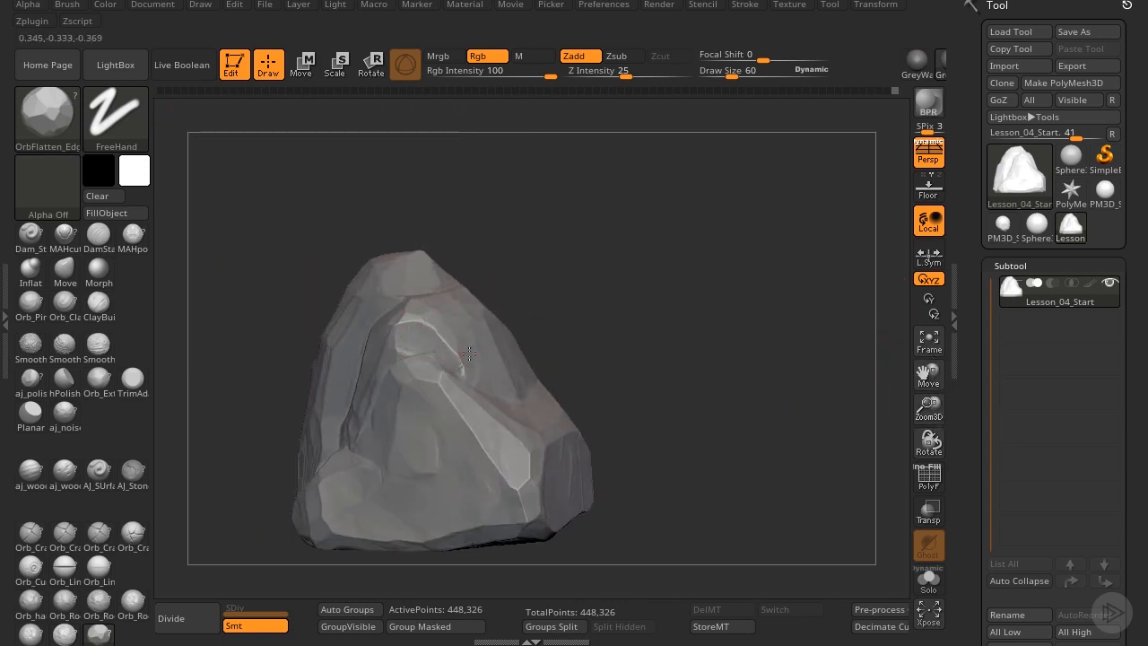
pyautogui.moveTo(499, 367); pyautogui.dragTo(431, 310, button='right')
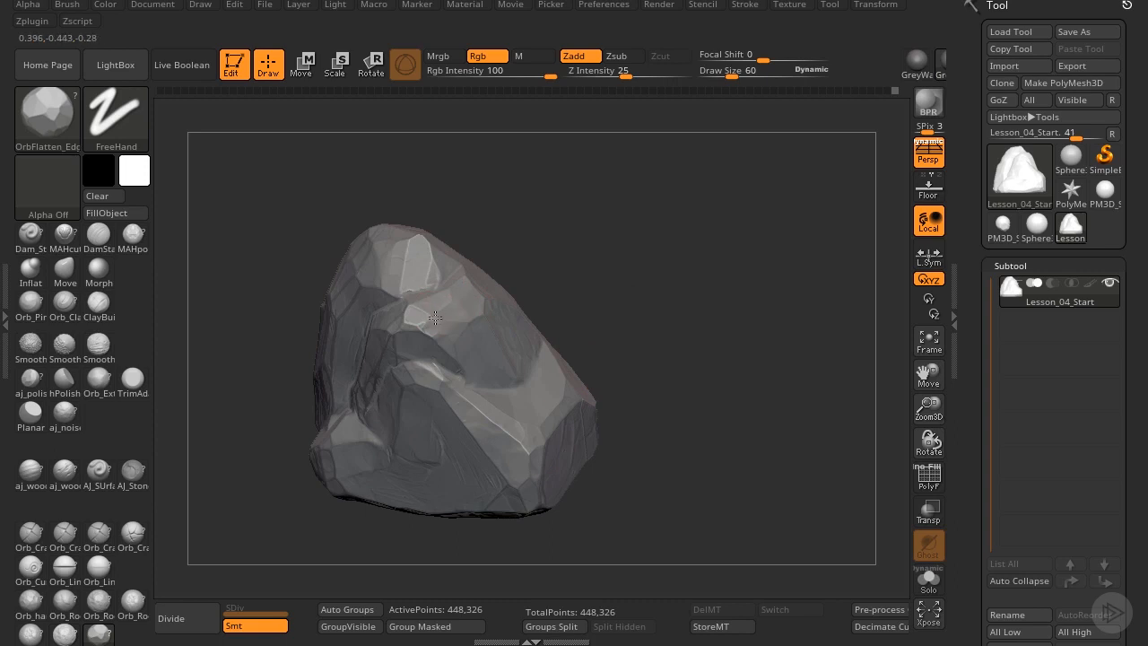
pyautogui.click(65, 381)
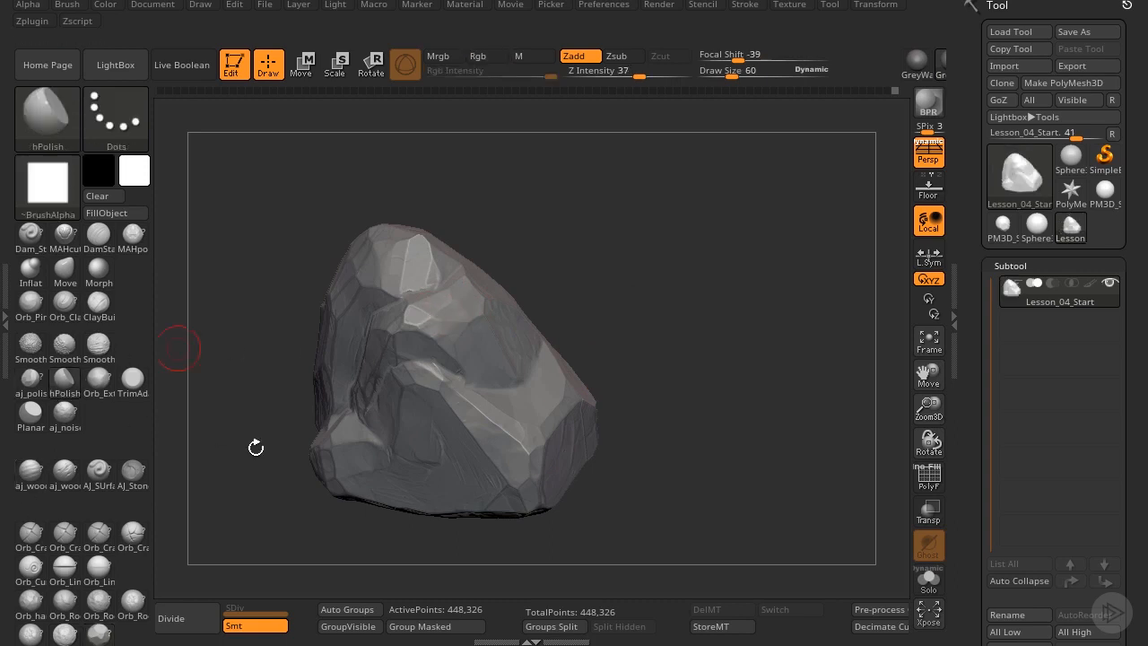
pyautogui.press(']')
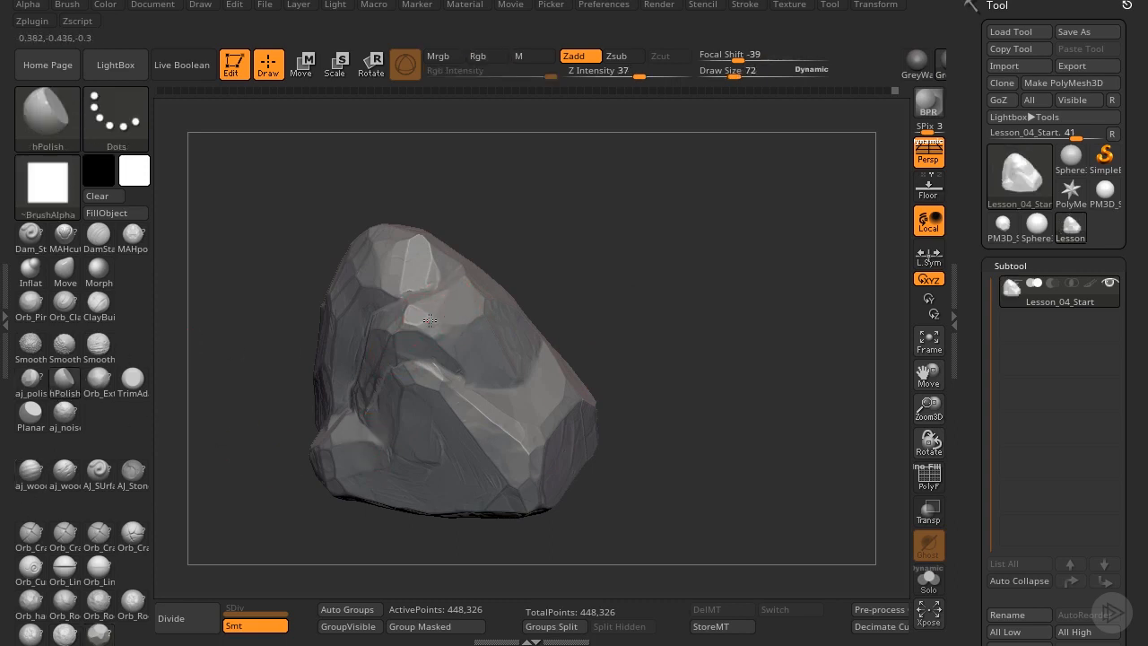
pyautogui.moveTo(608, 295); pyautogui.dragTo(533, 338)
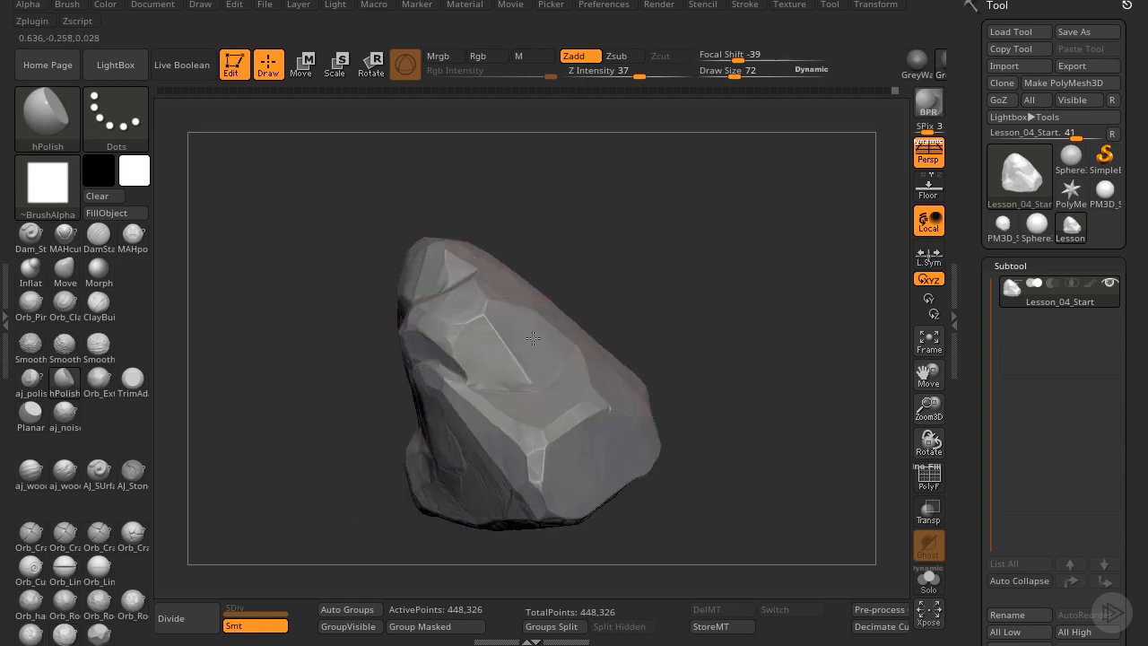
pyautogui.moveTo(619, 273); pyautogui.dragTo(638, 333)
pyautogui.moveTo(443, 313); pyautogui.dragTo(443, 315)
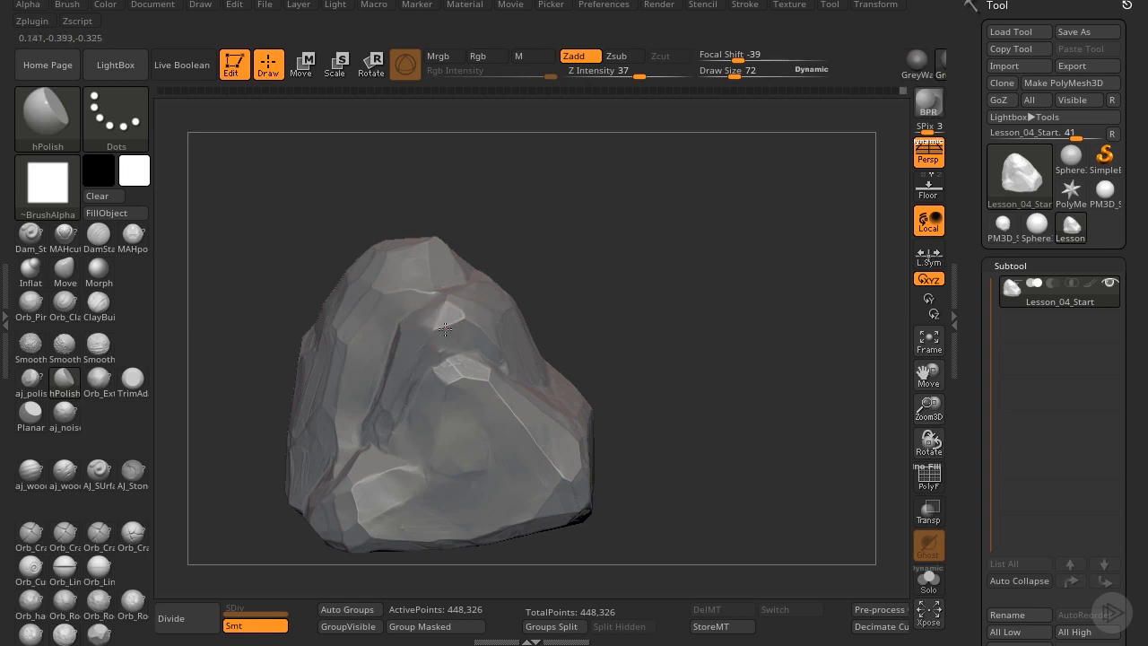
# - Polish the edge of the upper ridge and the central crevice with hPolish at draw size 48
pyautogui.press('[')
pyautogui.press('[')
pyautogui.moveTo(430, 307); pyautogui.dragTo(437, 307)
pyautogui.moveTo(610, 286); pyautogui.dragTo(632, 327)
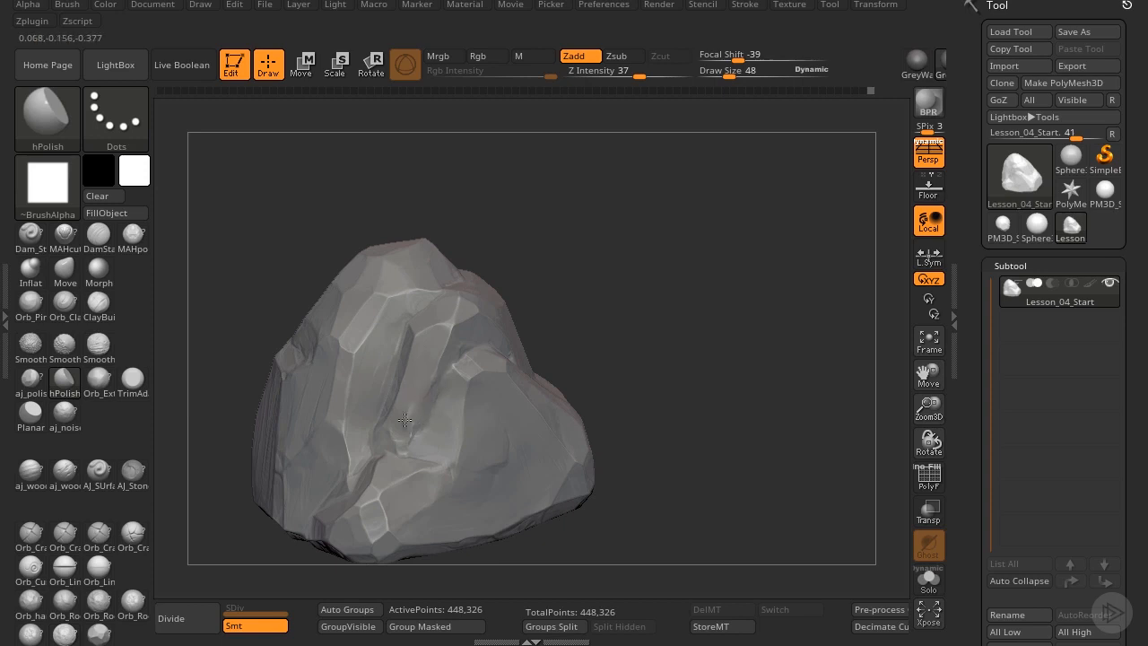
pyautogui.moveTo(401, 443); pyautogui.dragTo(421, 418)
# - Carve thin cracks along the central ridge of the front face with the Orb_Cracks brush at draw size 20
pyautogui.moveTo(928, 408); pyautogui.dragTo(825, 440)
pyautogui.click(31, 533)
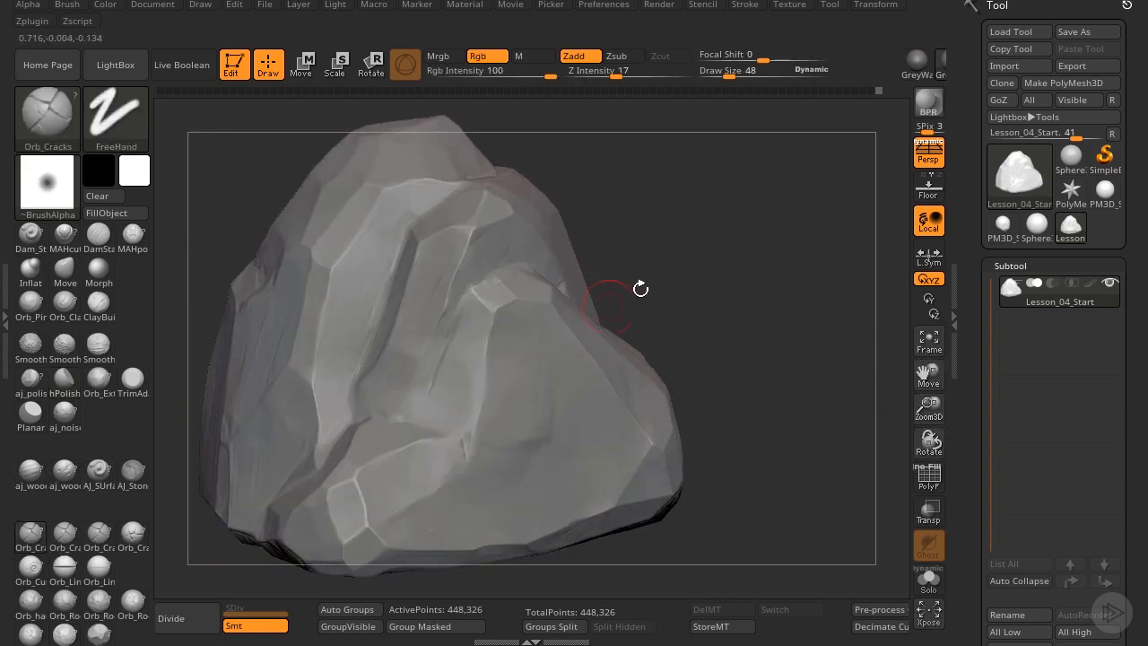
pyautogui.moveTo(640, 287); pyautogui.dragTo(538, 285)
pyautogui.press('[')
pyautogui.press('[')
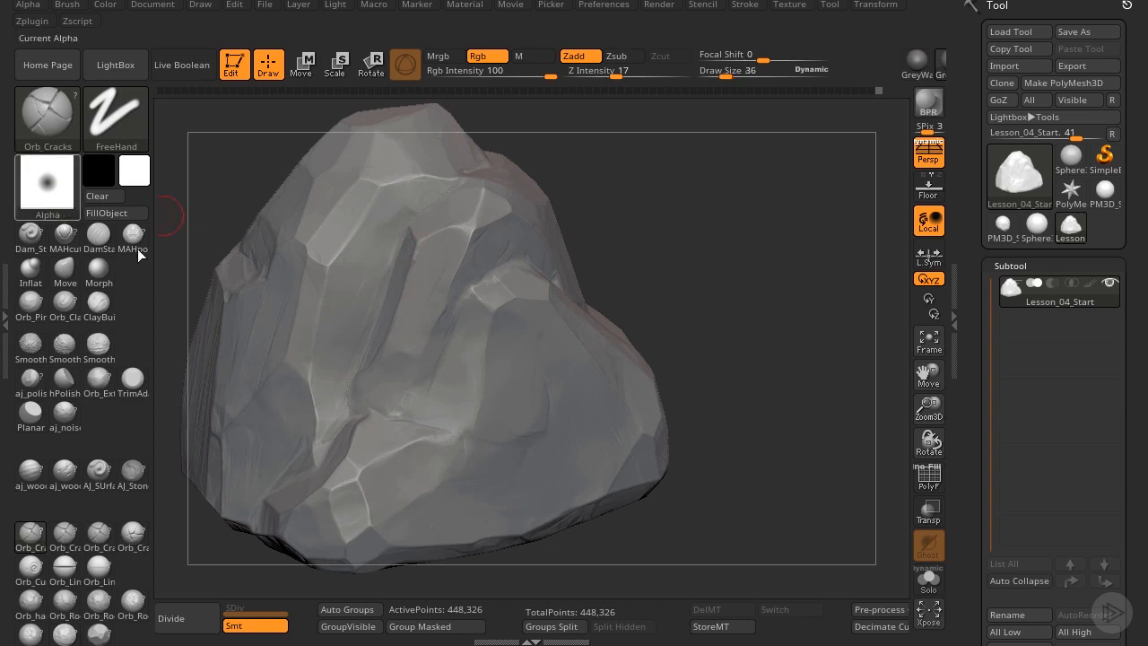
pyautogui.press('[')
pyautogui.moveTo(664, 227)
pyautogui.mouseDown()
pyautogui.moveTo(679, 205)
pyautogui.moveTo(596, 260)
pyautogui.mouseUp()
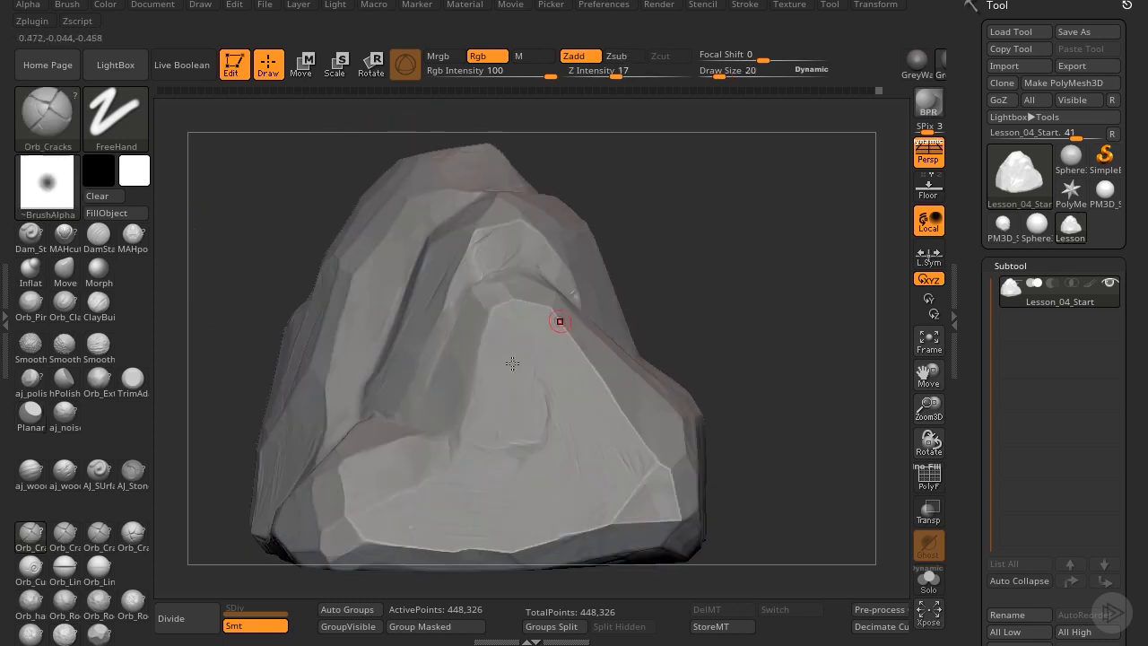
pyautogui.moveTo(425, 326); pyautogui.dragTo(425, 388)
pyautogui.moveTo(685, 259); pyautogui.dragTo(689, 254)
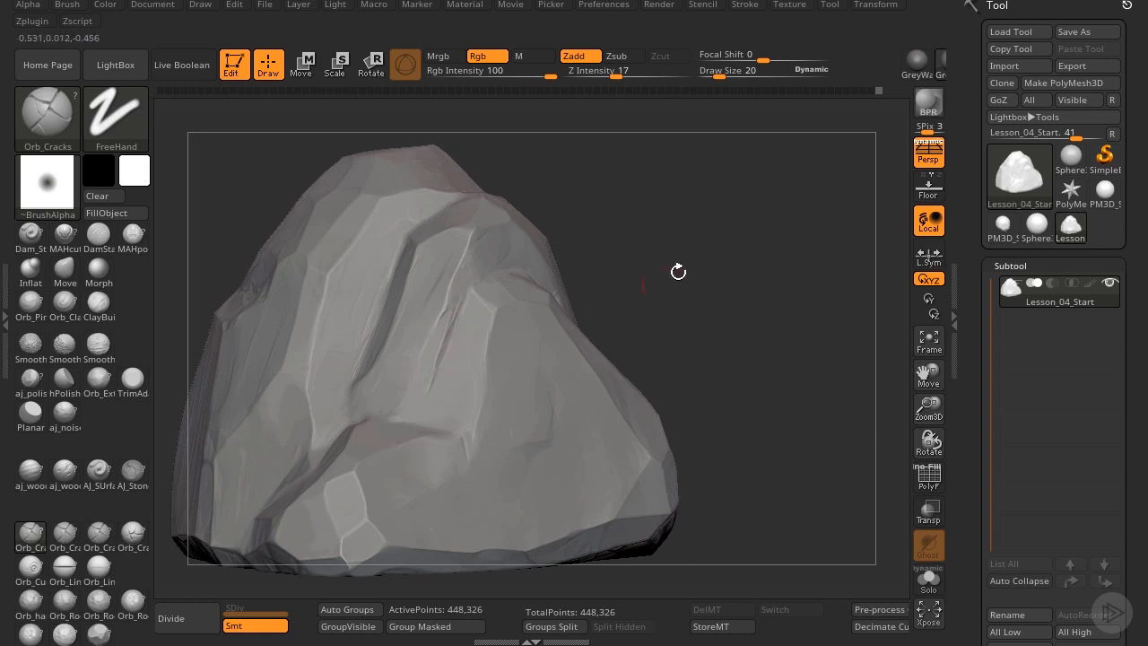
# - Try carving thin cracks down the large right front plane with Orb_Cracks at draw size 20
pyautogui.moveTo(678, 271); pyautogui.dragTo(637, 314)
pyautogui.keyDown('alt'); pyautogui.moveTo(840, 331); pyautogui.dragTo(794, 278); pyautogui.keyUp('alt')
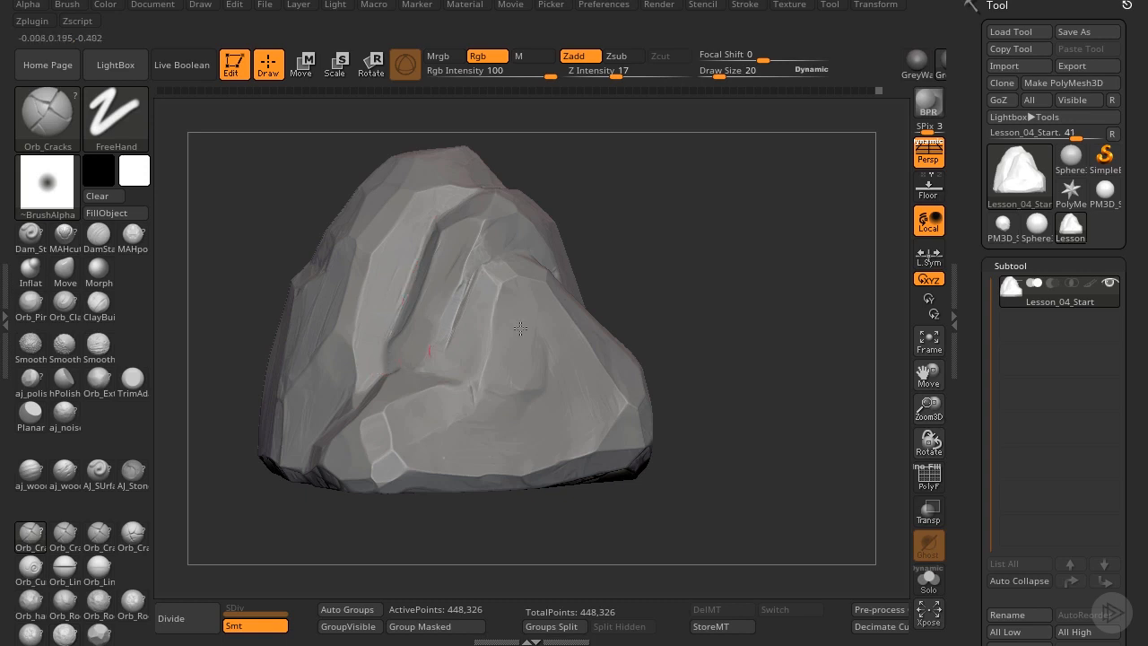
pyautogui.moveTo(507, 275); pyautogui.dragTo(519, 324)
pyautogui.moveTo(576, 420); pyautogui.dragTo(601, 517)
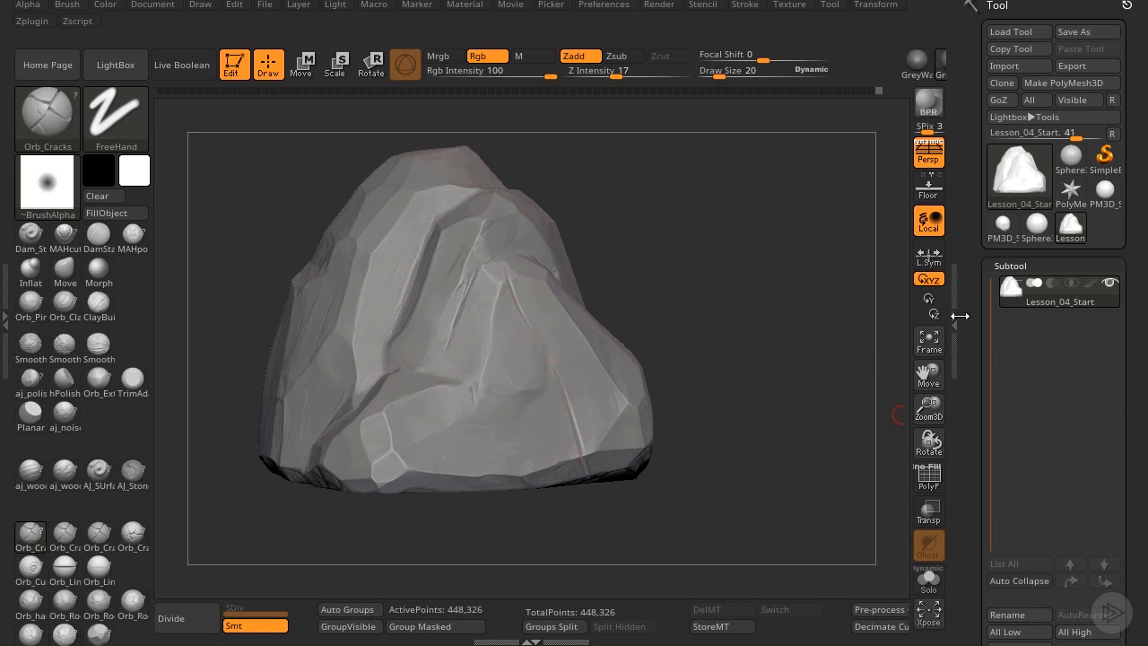
pyautogui.keyDown('ctrl'); pyautogui.moveTo(909, 396); pyautogui.dragTo(798, 372, button='right'); pyautogui.keyUp('ctrl')
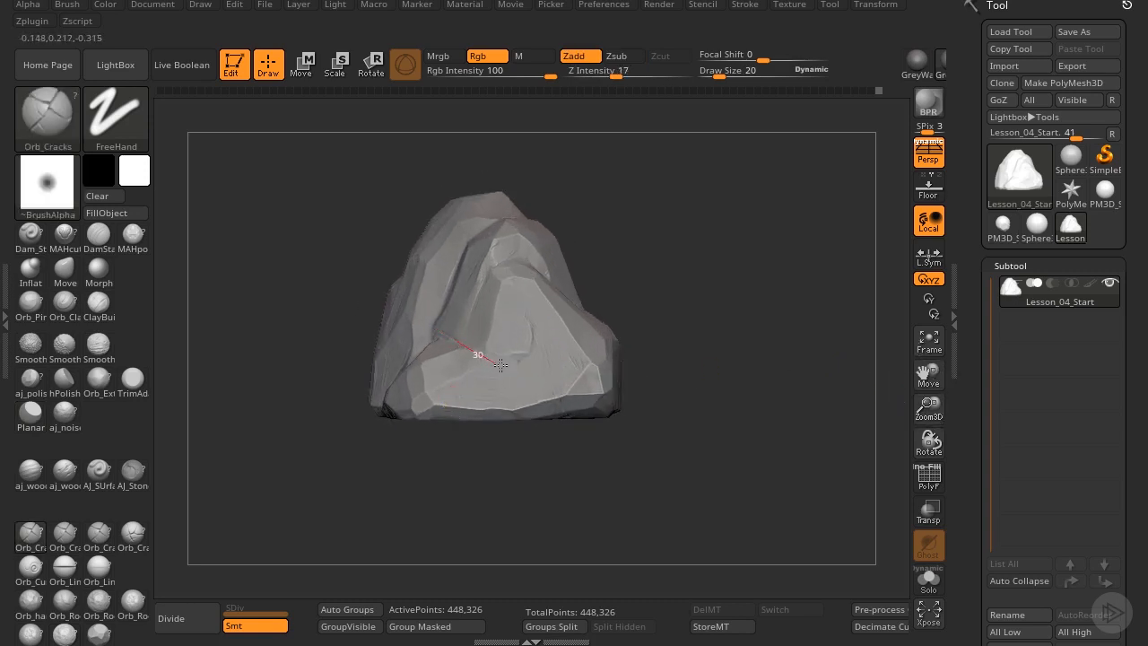
pyautogui.moveTo(574, 420); pyautogui.dragTo(579, 421)
pyautogui.moveTo(927, 407); pyautogui.dragTo(923, 443)
pyautogui.hotkey('ctrl', 'z')
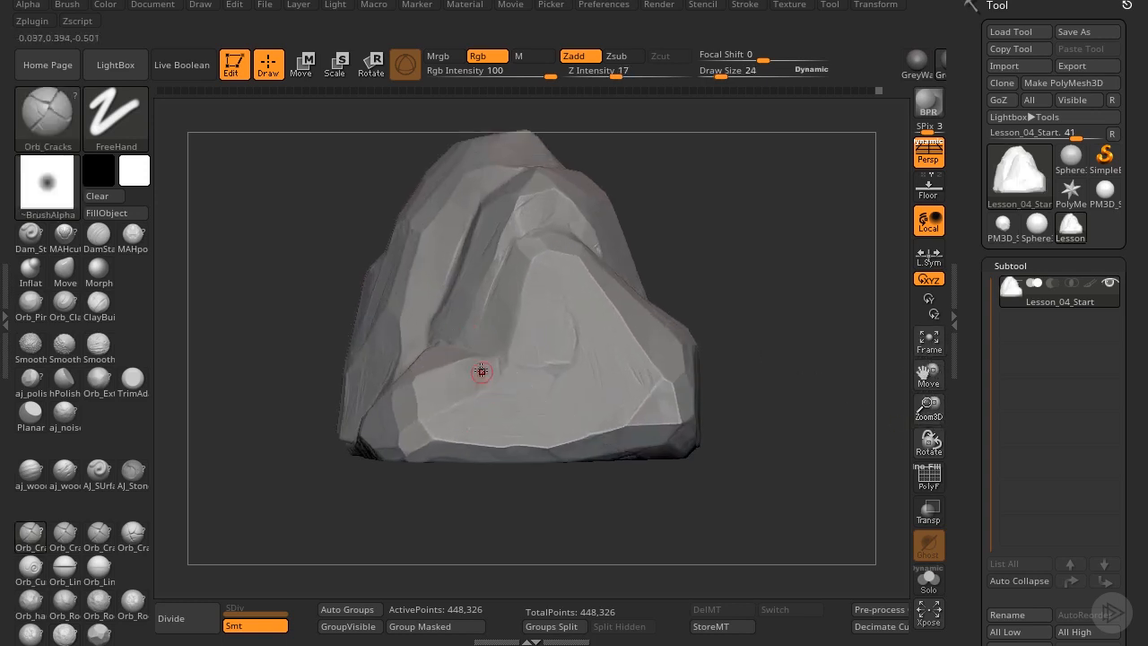
# - Carve wider cracks across the lower front plane down to the base with Orb_Cracks at draw size 40
pyautogui.press(']')
pyautogui.press(']')
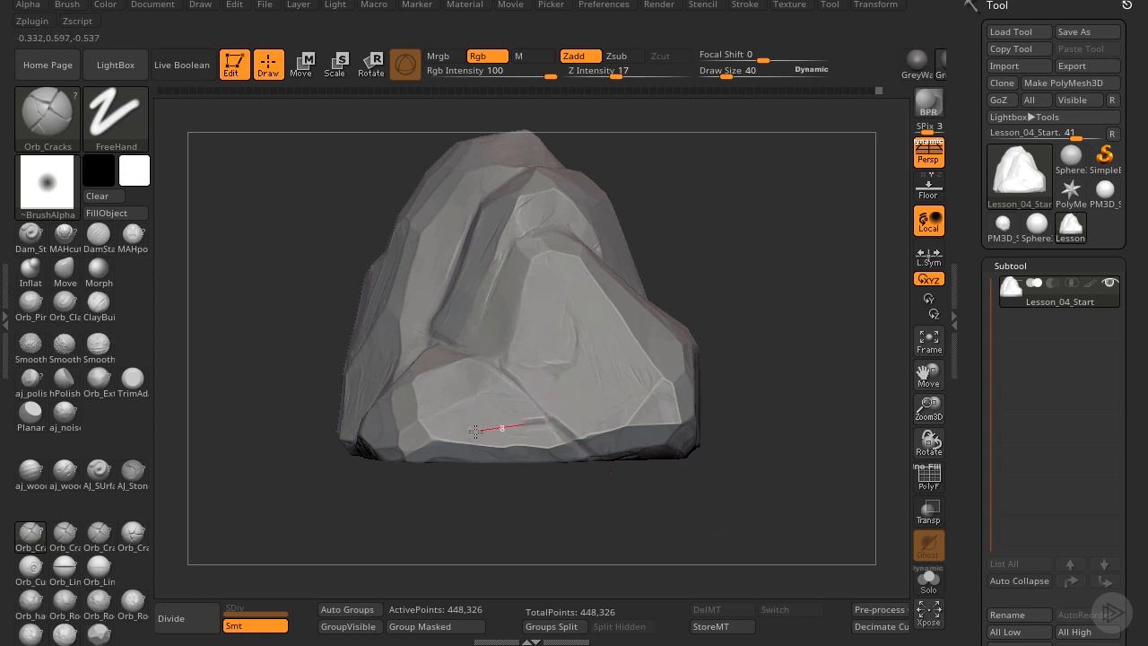
pyautogui.moveTo(927, 405); pyautogui.dragTo(909, 328)
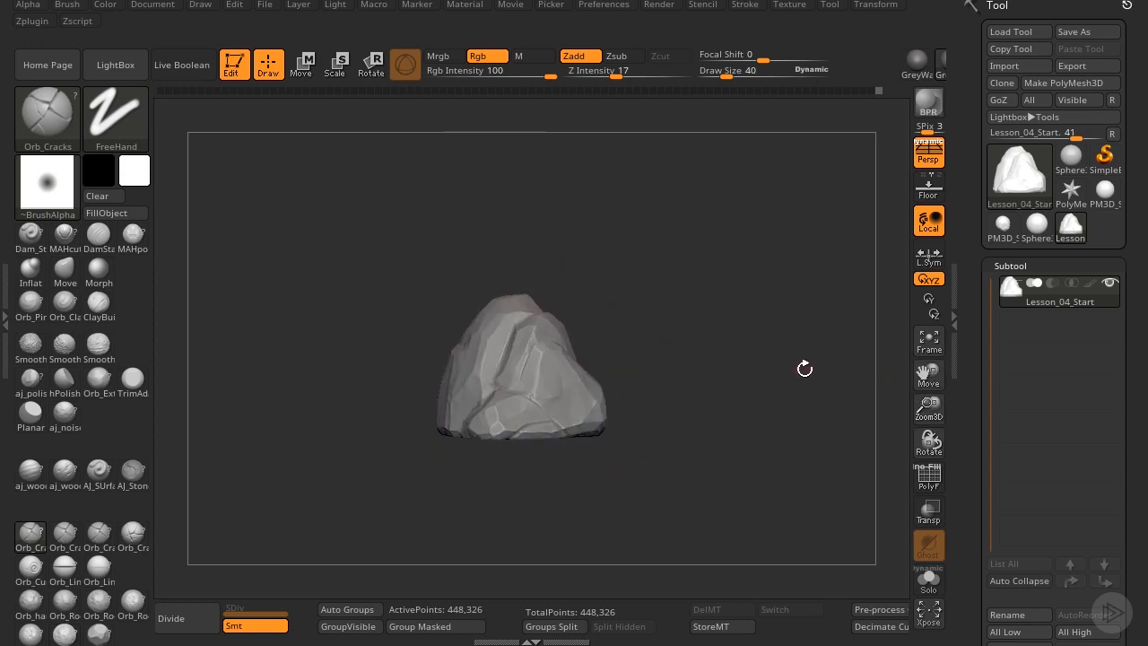
# - Carve a crack along the recess on the rock's right side with Orb_Cracks at draw size 40
pyautogui.moveTo(928, 409); pyautogui.dragTo(870, 487)
pyautogui.moveTo(734, 240)
pyautogui.mouseDown()
pyautogui.moveTo(525, 185)
pyautogui.moveTo(560, 184)
pyautogui.mouseUp()
pyautogui.moveTo(929, 409); pyautogui.dragTo(912, 538)
pyautogui.moveTo(847, 386); pyautogui.dragTo(756, 359)
pyautogui.moveTo(572, 407)
pyautogui.mouseDown()
pyautogui.moveTo(649, 432)
pyautogui.moveTo(586, 403)
pyautogui.moveTo(628, 420)
pyautogui.mouseUp()
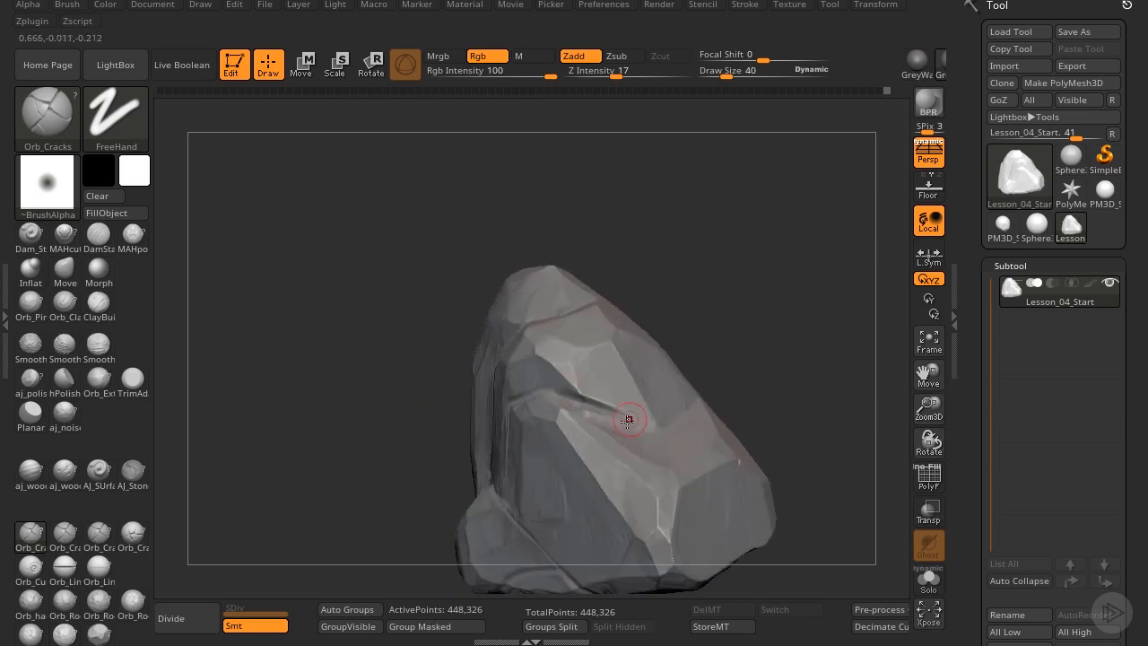
# - Continue the crack around the front along the ledge above the right plane's top facet
pyautogui.moveTo(829, 359)
pyautogui.mouseDown()
pyautogui.moveTo(717, 297)
pyautogui.moveTo(744, 263)
pyautogui.moveTo(835, 331)
pyautogui.moveTo(817, 279)
pyautogui.mouseUp()
pyautogui.press('3')
pyautogui.press('1')
pyautogui.moveTo(928, 405)
pyautogui.mouseDown()
pyautogui.moveTo(928, 381)
pyautogui.moveTo(929, 427)
pyautogui.mouseUp()
pyautogui.moveTo(929, 367); pyautogui.dragTo(930, 322)
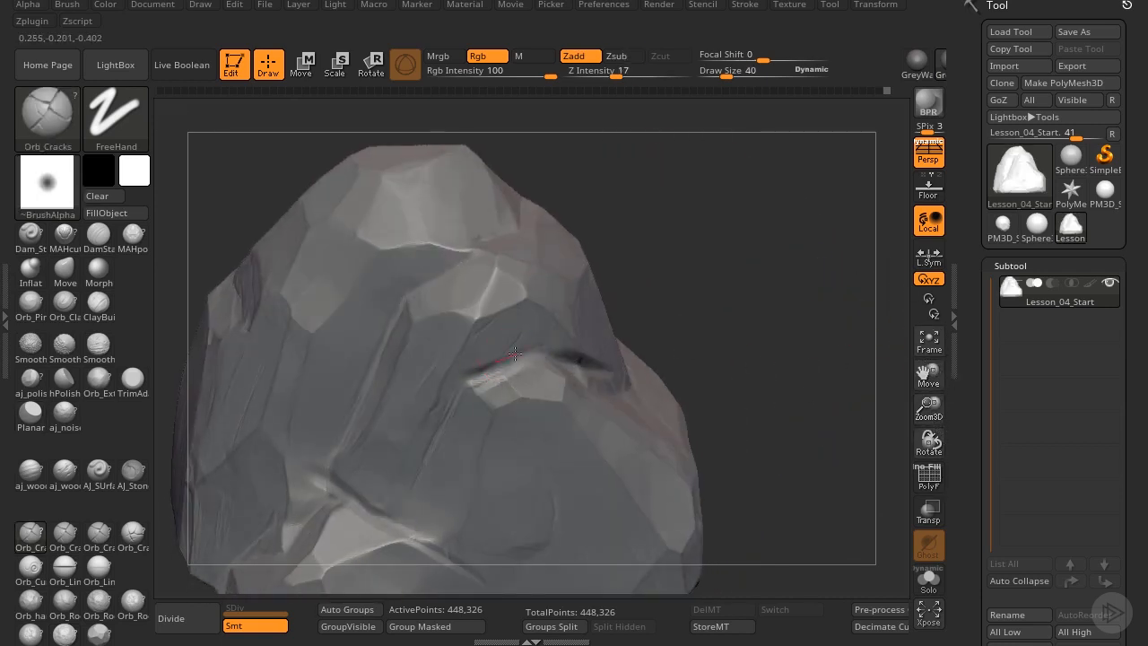
pyautogui.moveTo(515, 353); pyautogui.dragTo(564, 344)
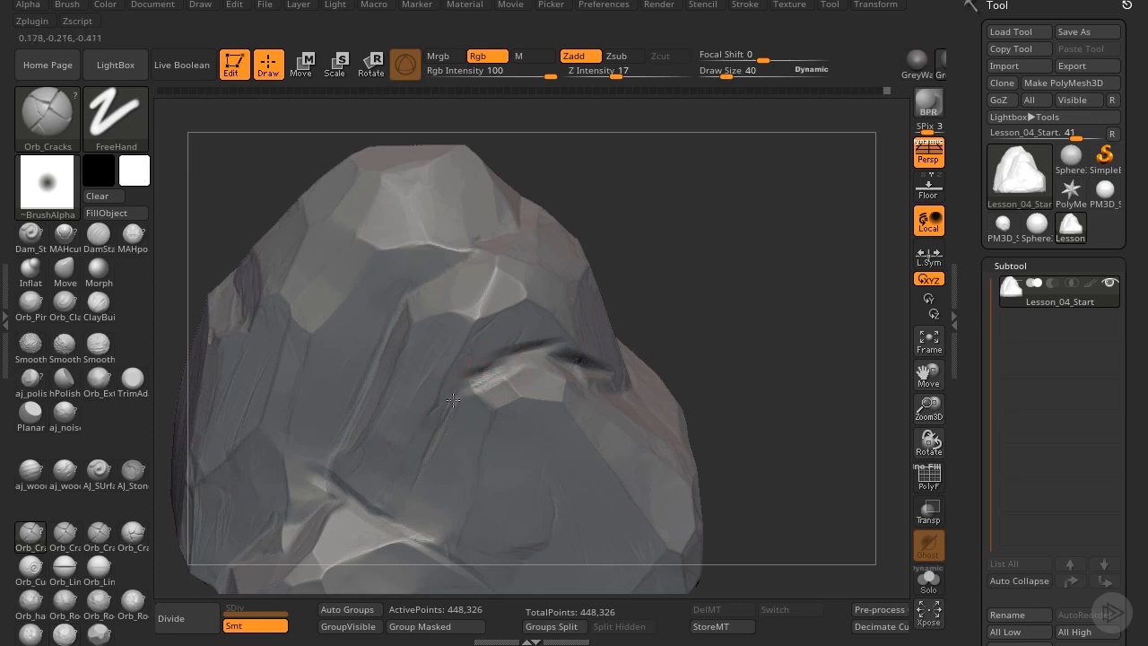
# - Carve a crack from the central crevice down to the lower-left base with Orb_Cracks at draw size 40
pyautogui.click(929, 341)
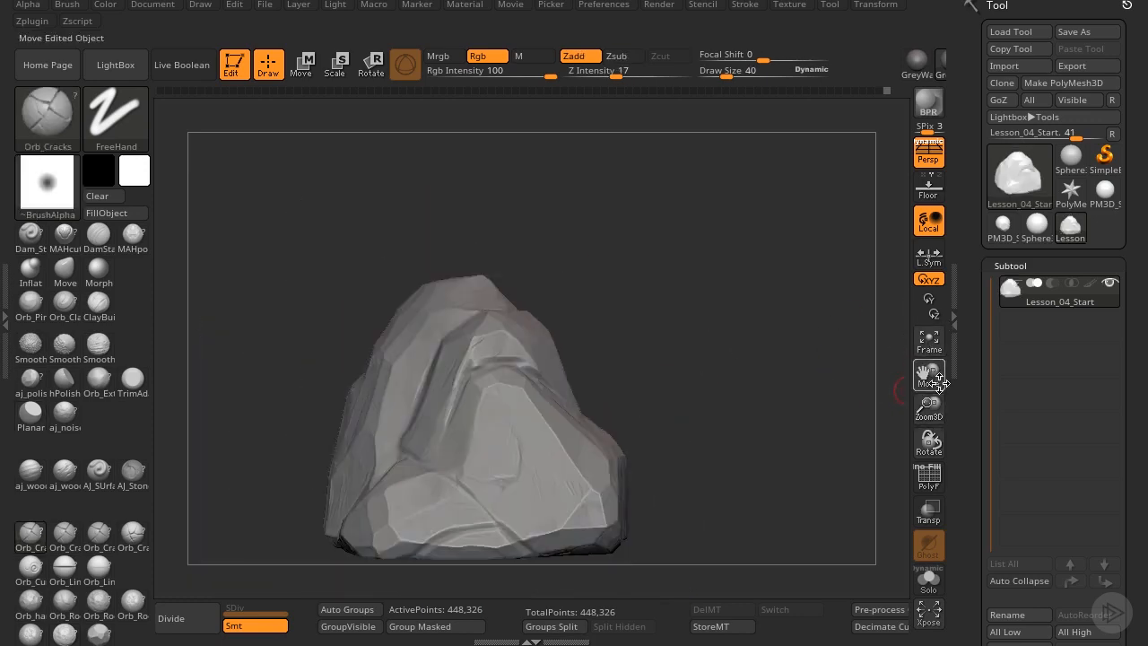
pyautogui.moveTo(921, 370); pyautogui.dragTo(914, 332)
pyautogui.moveTo(923, 406); pyautogui.dragTo(918, 451)
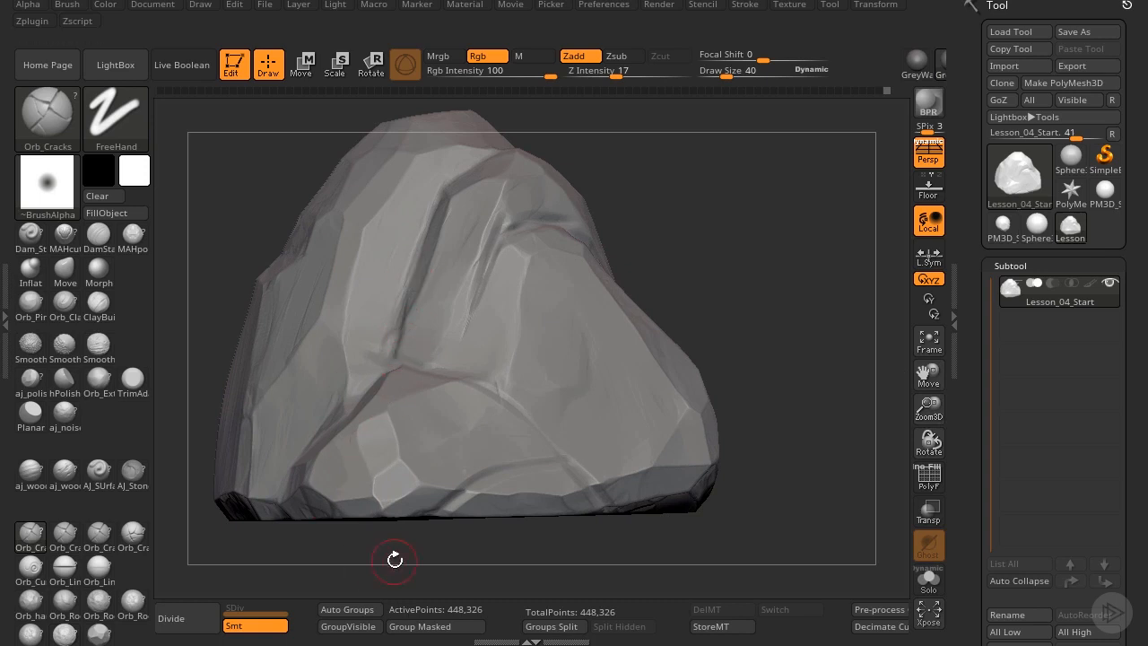
pyautogui.moveTo(397, 554); pyautogui.dragTo(341, 410)
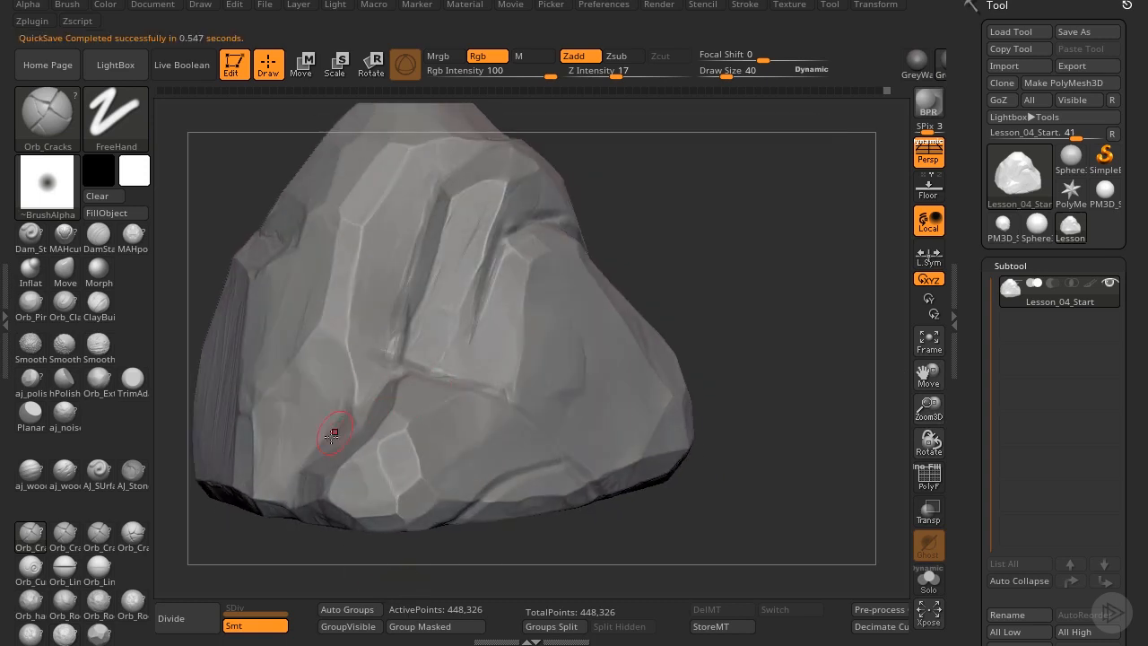
pyautogui.moveTo(399, 348); pyautogui.dragTo(305, 472)
pyautogui.moveTo(376, 386); pyautogui.dragTo(310, 469)
# - Carve a crack from the central crevice diagonally down across the front face to join the lower cracks
pyautogui.moveTo(929, 409); pyautogui.dragTo(930, 346)
pyautogui.moveTo(823, 402); pyautogui.dragTo(740, 420)
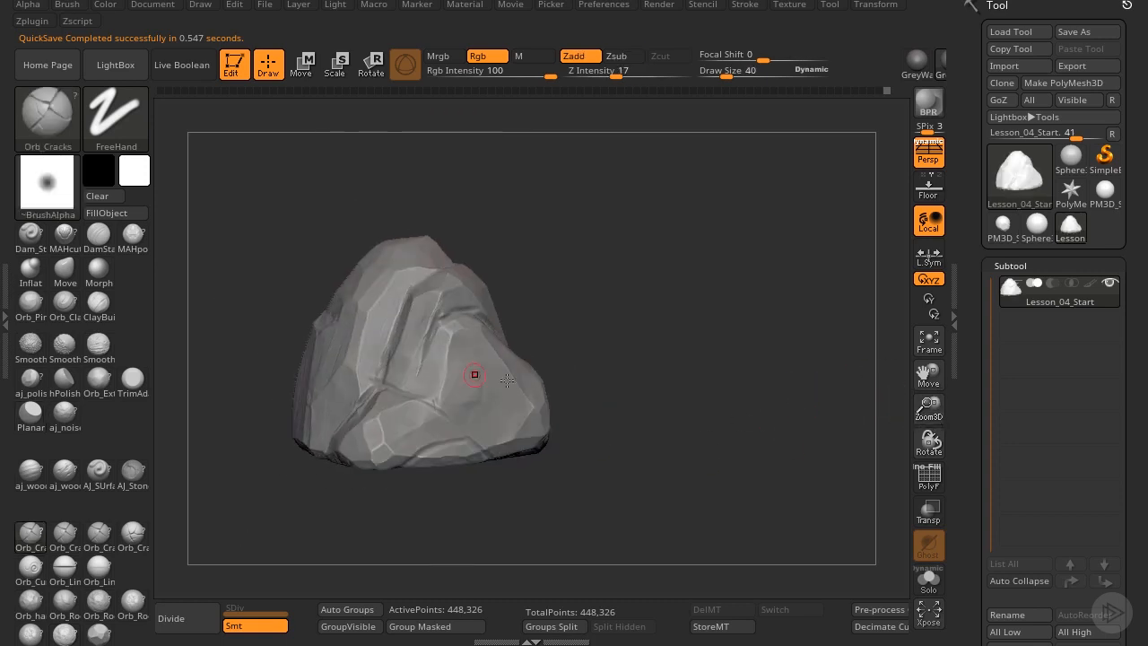
pyautogui.moveTo(922, 402); pyautogui.dragTo(925, 466)
pyautogui.moveTo(403, 329); pyautogui.dragTo(461, 388)
pyautogui.moveTo(538, 442); pyautogui.dragTo(537, 440)
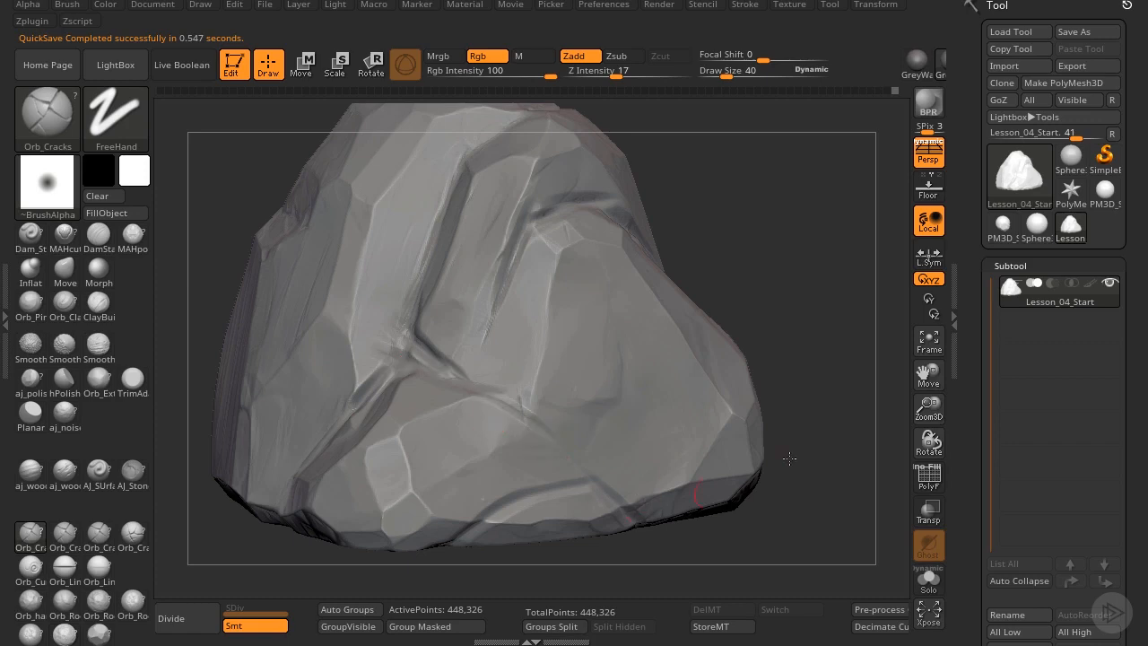
# - Carve a crack from the notch on the upper-left edge down into the left front plane with Orb_Cracks at draw size 40
pyautogui.moveTo(929, 408); pyautogui.dragTo(929, 337)
pyautogui.keyDown('shift'); pyautogui.moveTo(826, 345); pyautogui.dragTo(813, 328); pyautogui.keyUp('shift')
pyautogui.moveTo(929, 377); pyautogui.dragTo(949, 412)
pyautogui.moveTo(930, 401); pyautogui.dragTo(930, 449)
pyautogui.moveTo(801, 245); pyautogui.dragTo(773, 259)
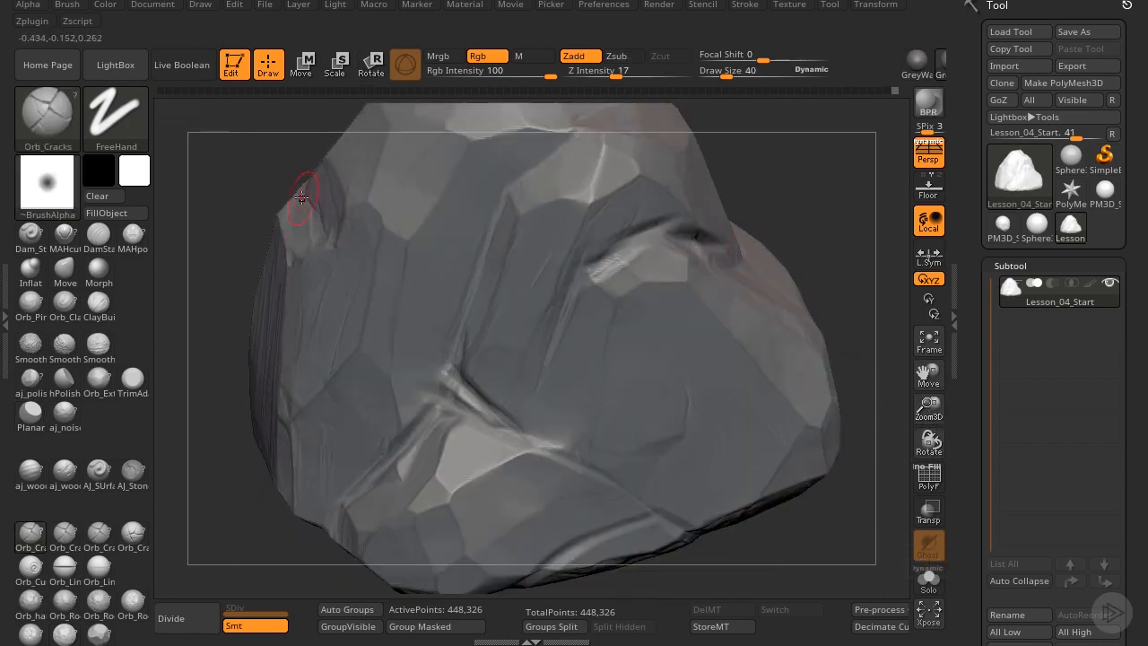
pyautogui.moveTo(302, 198); pyautogui.dragTo(331, 235)
pyautogui.moveTo(235, 166); pyautogui.dragTo(394, 216)
pyautogui.moveTo(353, 249); pyautogui.dragTo(386, 289)
pyautogui.moveTo(493, 378); pyautogui.dragTo(412, 358)
pyautogui.moveTo(307, 187); pyautogui.dragTo(369, 260)
pyautogui.moveTo(779, 458); pyautogui.dragTo(717, 395)
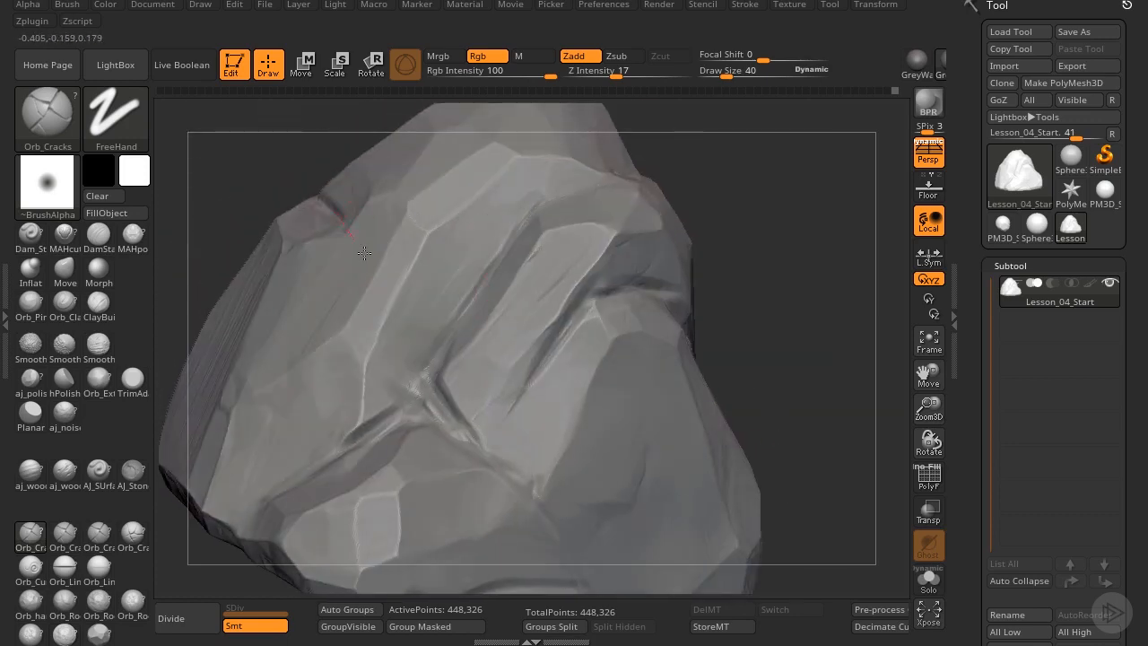
# - Try to carve a crack down the left front plane with Orb_Cracks at draw size 40
pyautogui.moveTo(858, 292); pyautogui.dragTo(808, 305)
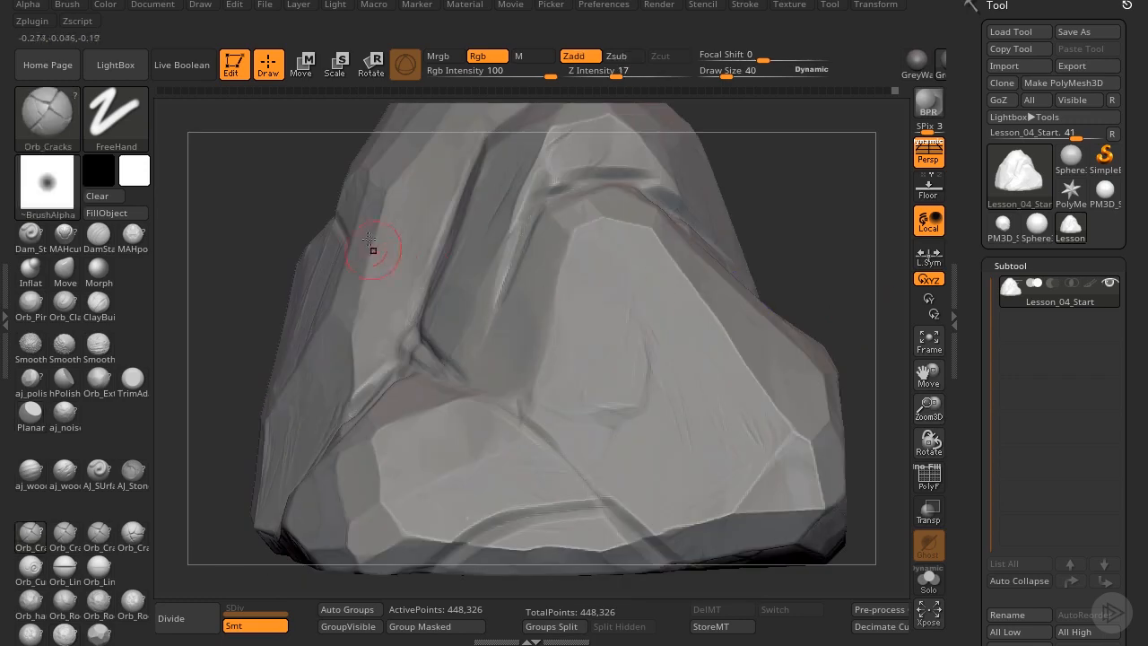
pyautogui.moveTo(417, 139)
pyautogui.mouseDown()
pyautogui.moveTo(405, 260)
pyautogui.moveTo(391, 285)
pyautogui.mouseUp()
pyautogui.moveTo(928, 408); pyautogui.dragTo(901, 354)
pyautogui.moveTo(820, 305); pyautogui.dragTo(850, 308)
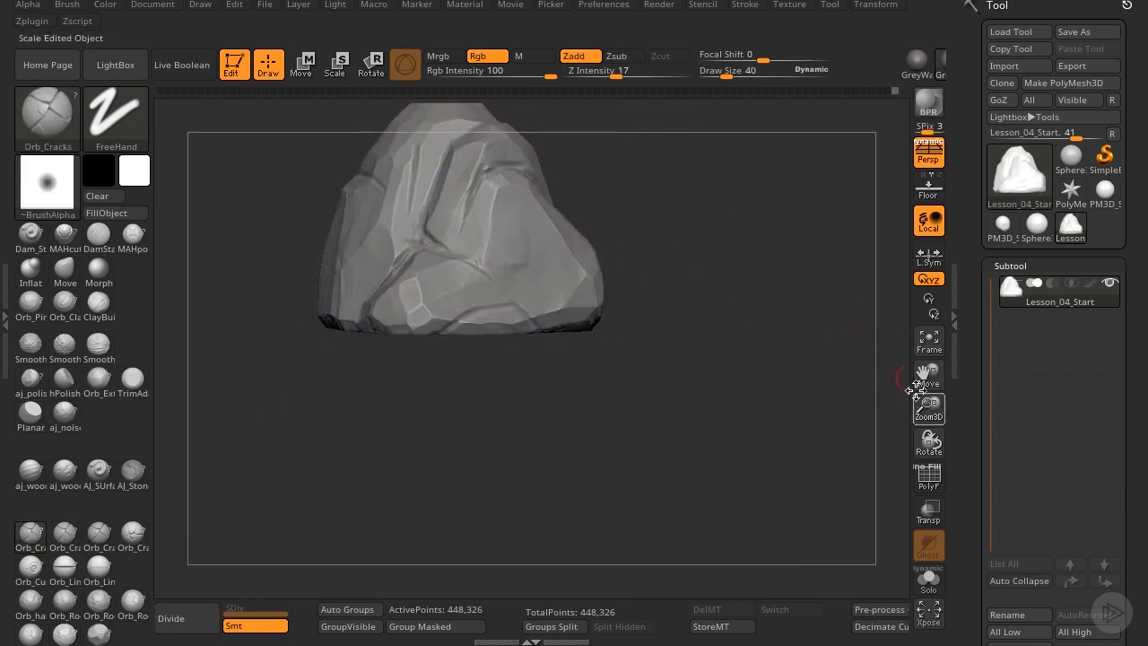
pyautogui.moveTo(930, 378); pyautogui.dragTo(930, 503)
pyautogui.moveTo(928, 409); pyautogui.dragTo(926, 466)
pyautogui.hotkey('ctrl', 'z')
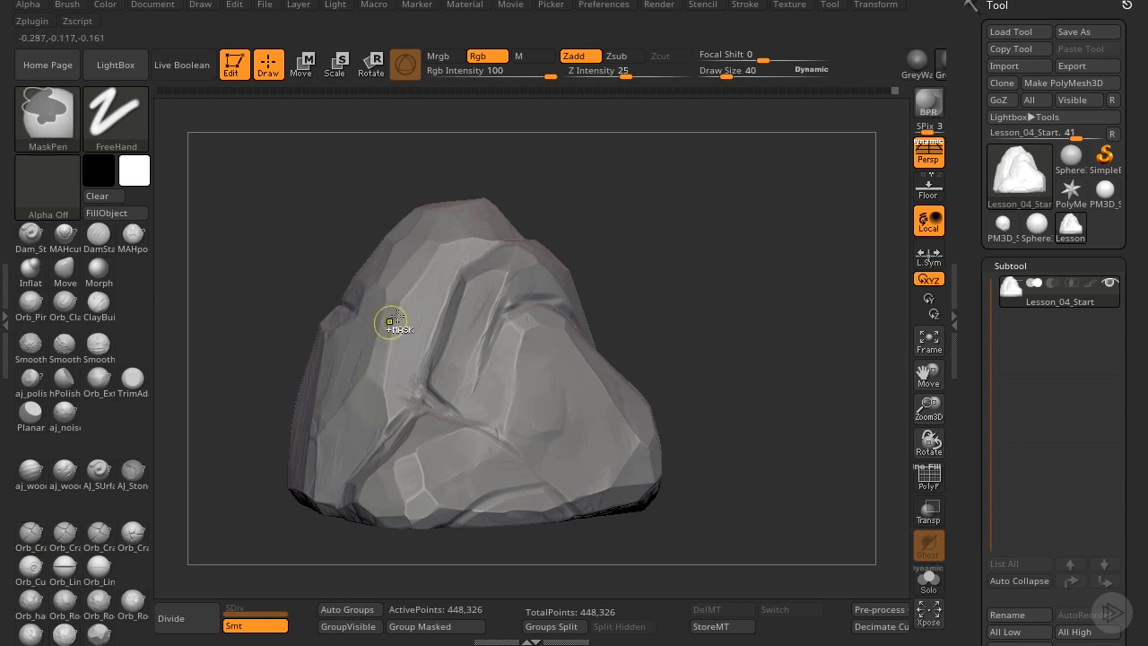
# - Carve short, nearly parallel cracks down the upper part of the left front plane with Orb_Cracks at draw size 40
pyautogui.moveTo(436, 272); pyautogui.dragTo(417, 355)
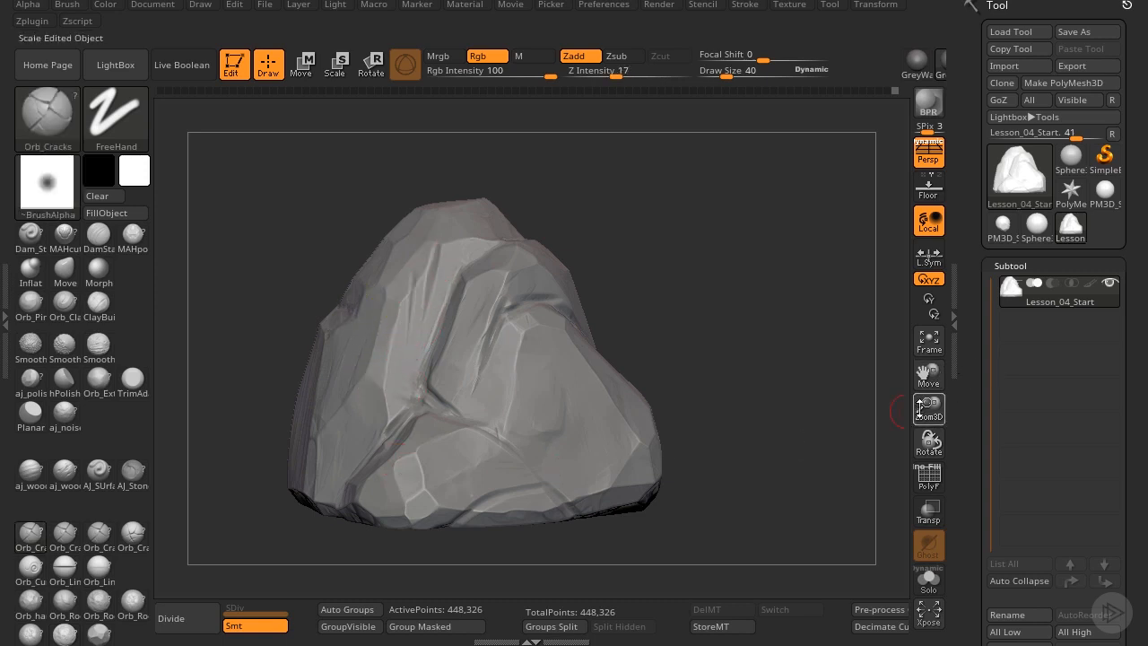
pyautogui.moveTo(929, 409); pyautogui.dragTo(877, 395)
pyautogui.press('f')
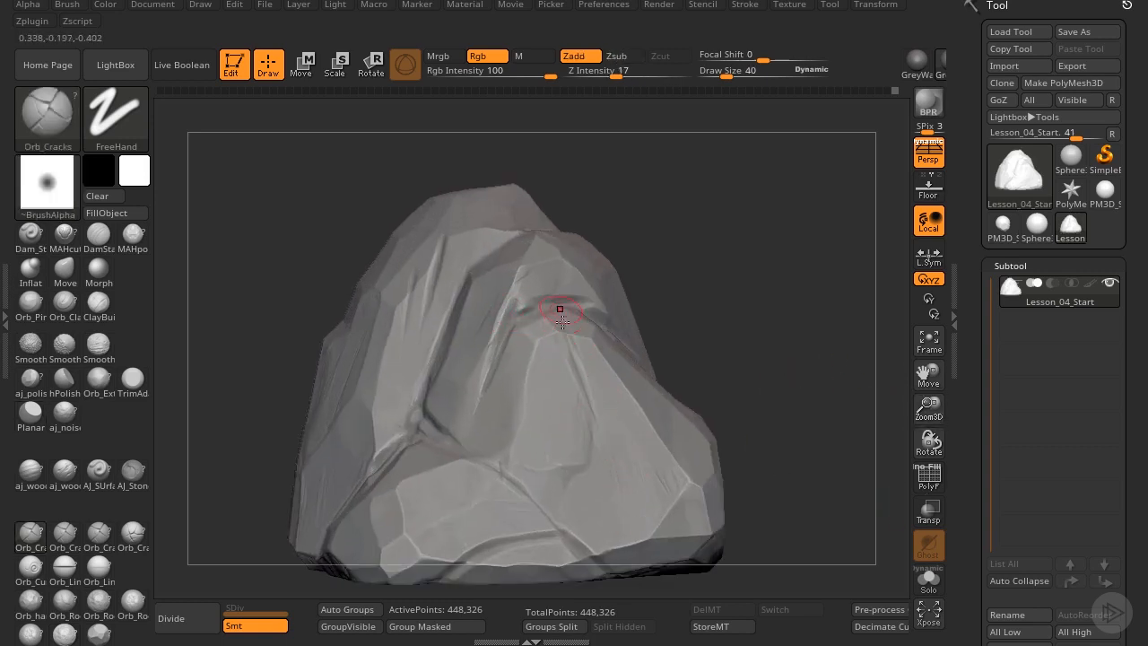
# - Carve two long cracks from the ledge down the right front plane with Orb_Cracks at draw size 40
pyautogui.moveTo(560, 311); pyautogui.dragTo(600, 416)
pyautogui.moveTo(540, 331); pyautogui.dragTo(549, 441)
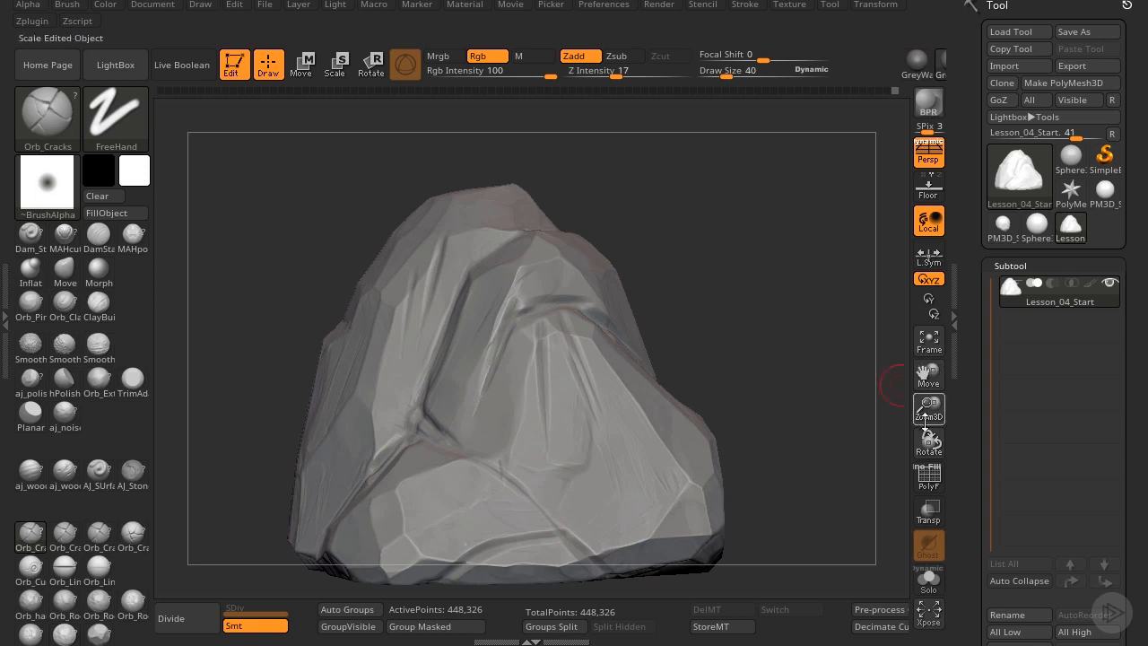
pyautogui.moveTo(929, 409); pyautogui.dragTo(814, 357)
pyautogui.moveTo(814, 353); pyautogui.dragTo(881, 359)
# - Carve short vertical cracks into the top edge of the lower front block with Orb_Cracks
pyautogui.moveTo(929, 407); pyautogui.dragTo(934, 449)
pyautogui.moveTo(916, 339); pyautogui.dragTo(915, 296)
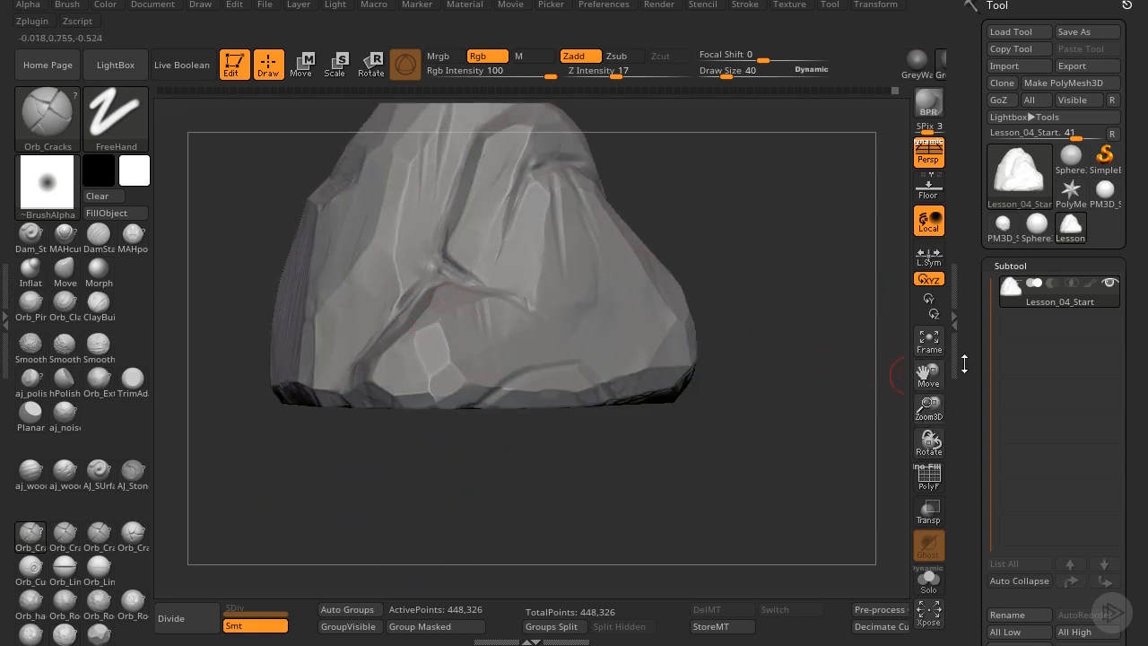
pyautogui.moveTo(929, 408); pyautogui.dragTo(949, 457)
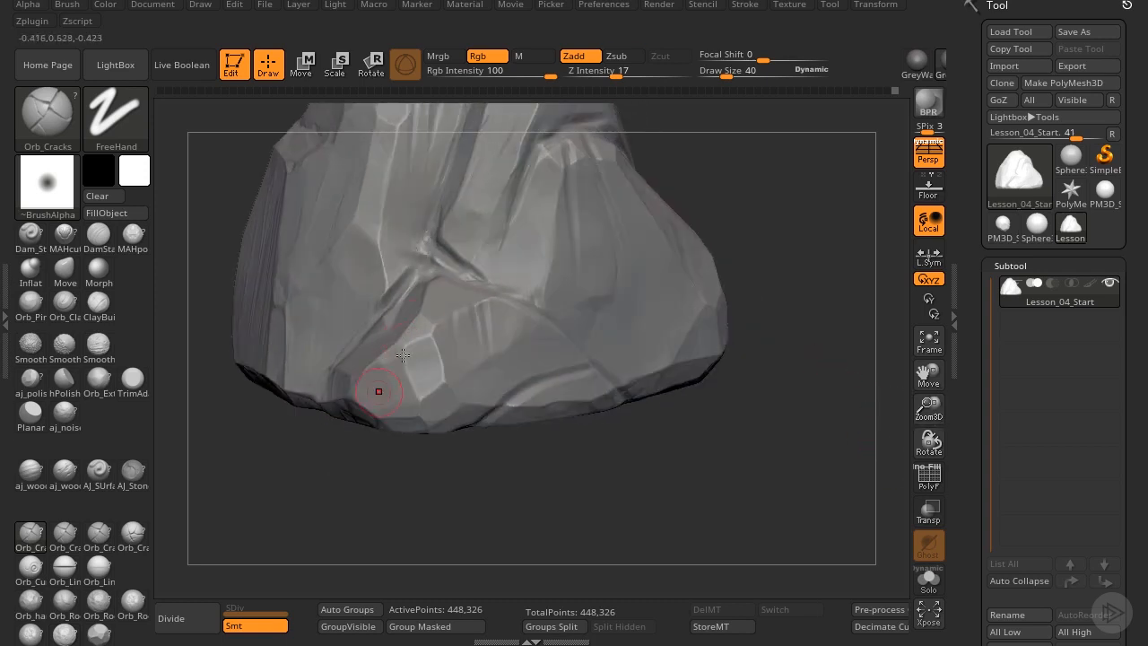
# - Flatten the lower-left diagonal crack's wall with hPolish at draw size 32, and soften the ridge above it with aj_polish at size 20
pyautogui.click(63, 379)
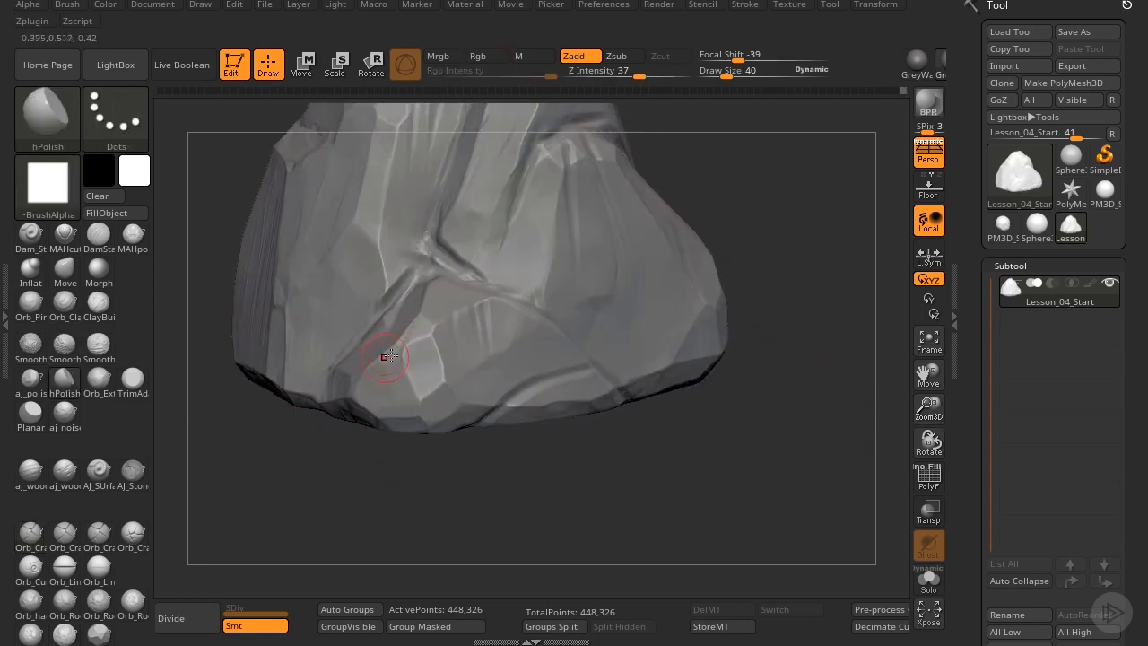
pyautogui.moveTo(929, 408); pyautogui.dragTo(933, 453)
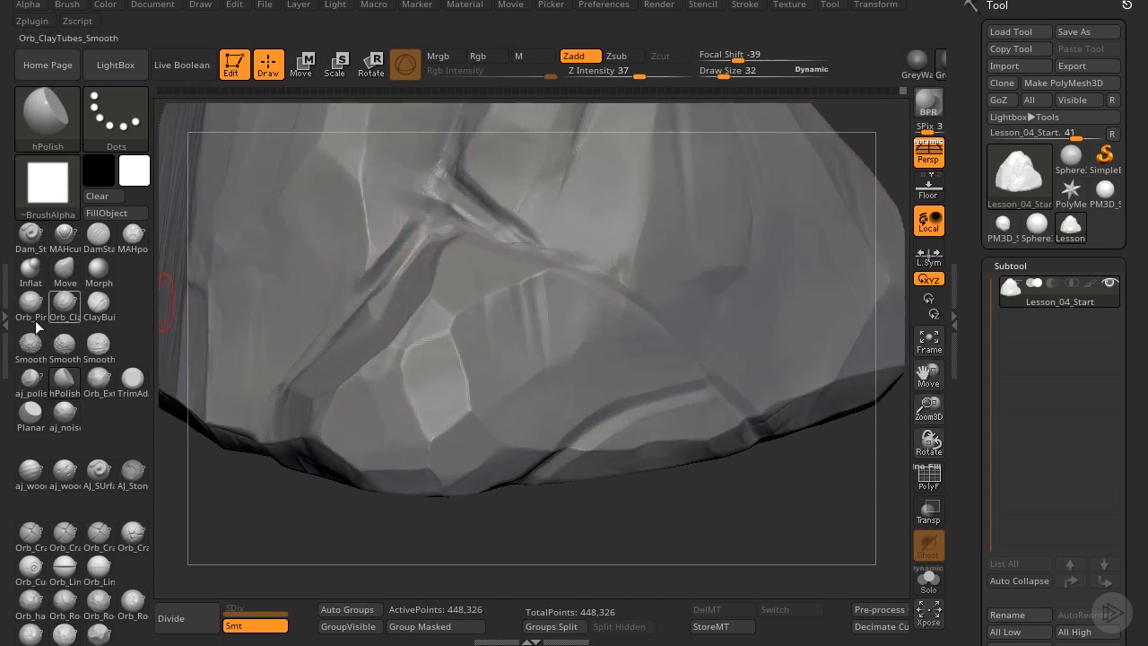
pyautogui.click(30, 378)
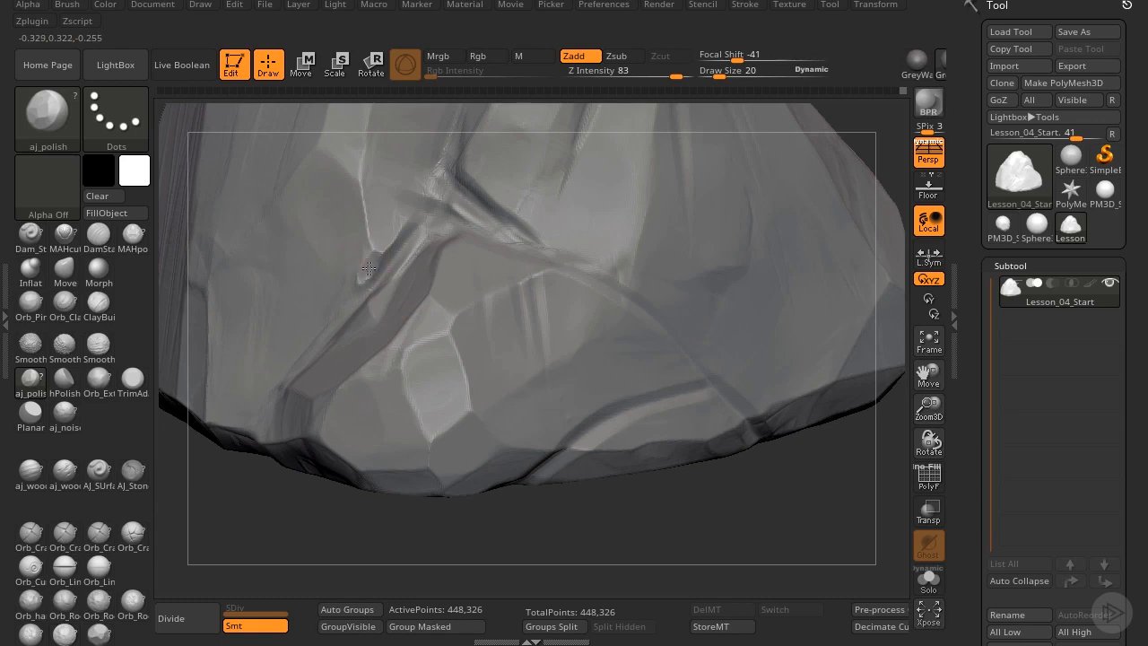
pyautogui.moveTo(360, 282)
pyautogui.mouseDown()
pyautogui.moveTo(396, 230)
pyautogui.moveTo(362, 265)
pyautogui.moveTo(365, 186)
pyautogui.mouseUp()
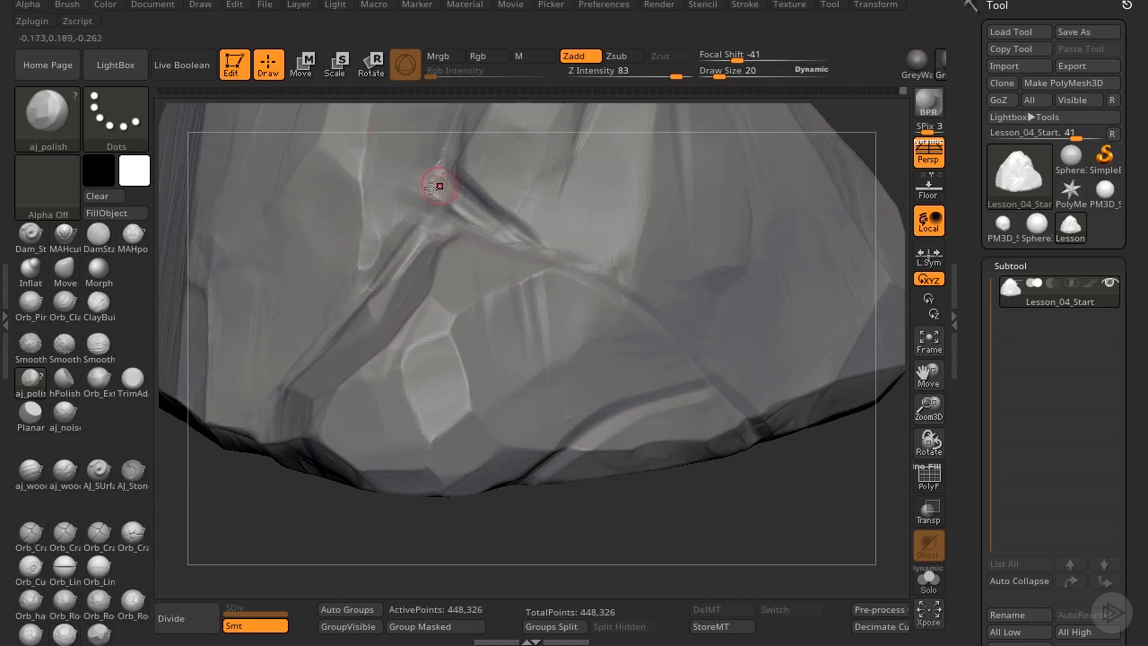
# - Polish the junction below the central crevice with aj_polish at draw size 20, and blend its cracks with SmoothValleys at size 36
pyautogui.moveTo(437, 185); pyautogui.dragTo(440, 210)
pyautogui.press('3')
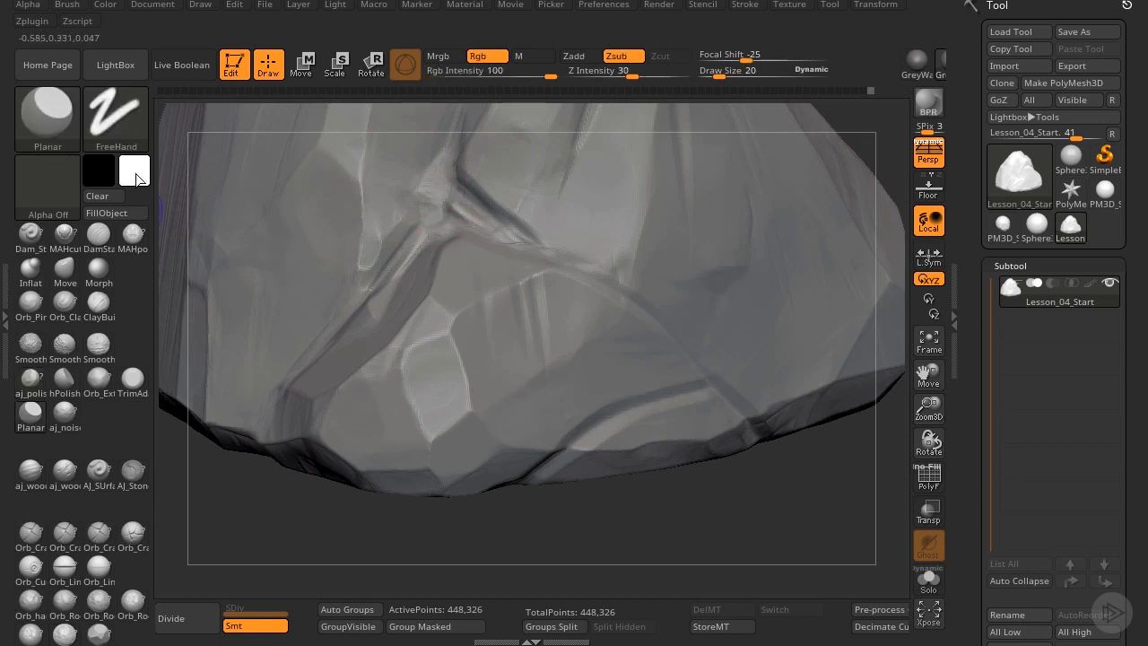
pyautogui.click(98, 348)
pyautogui.press('2')
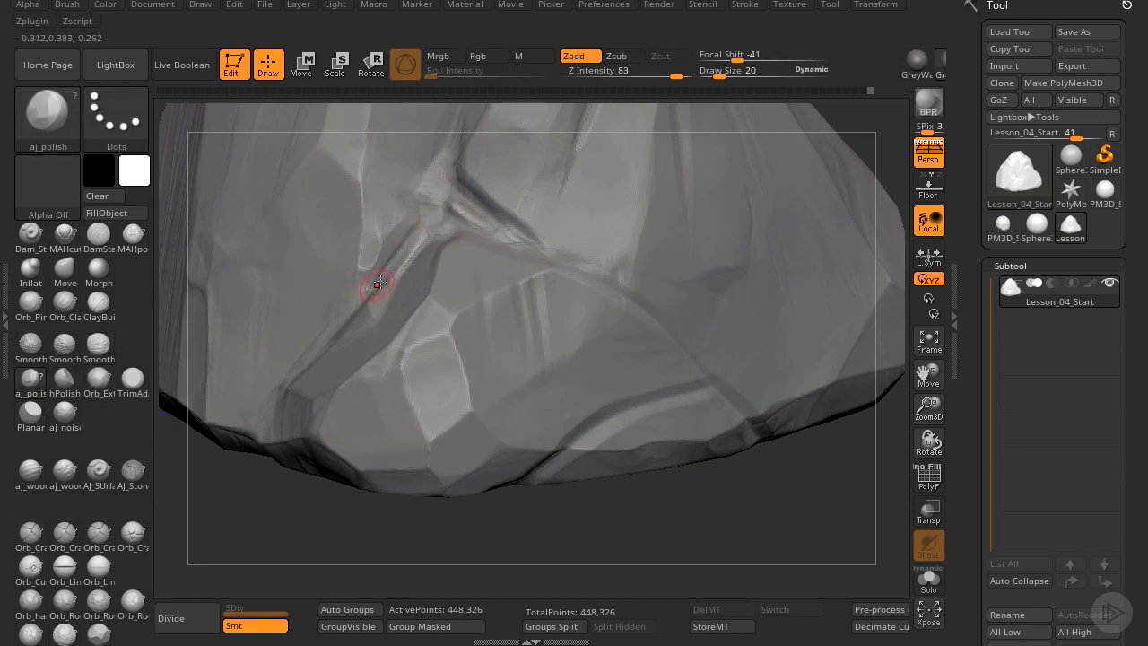
pyautogui.moveTo(378, 283)
pyautogui.mouseDown()
pyautogui.moveTo(423, 235)
pyautogui.moveTo(449, 161)
pyautogui.moveTo(470, 209)
pyautogui.mouseUp()
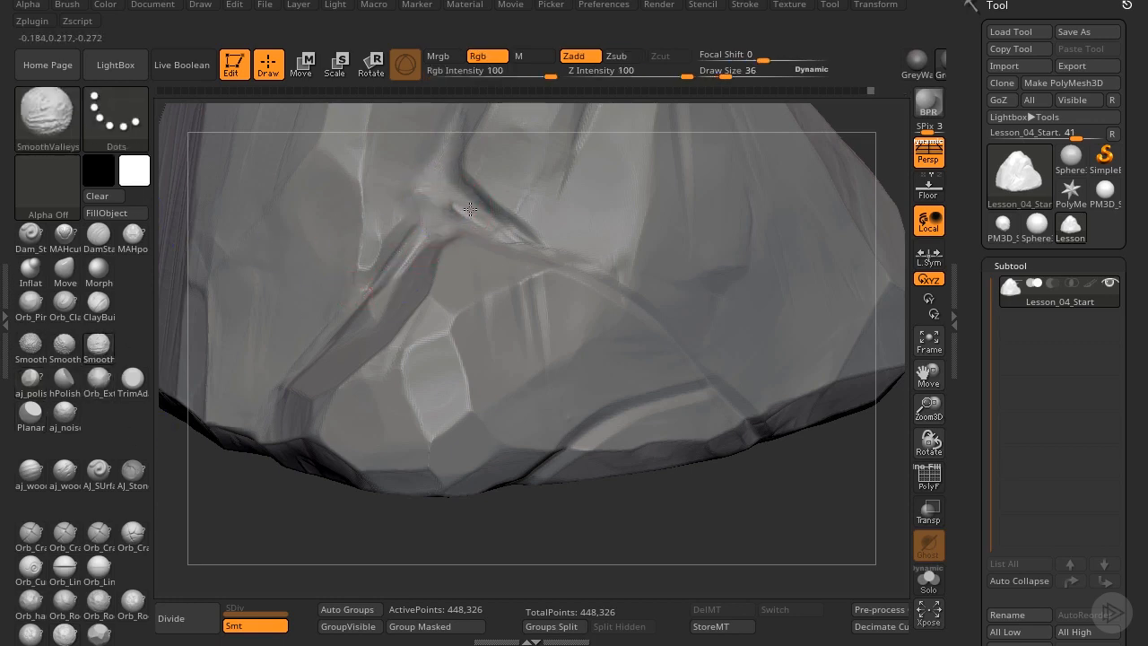
# - Soften the edges around the upper cracks of the left front plane with aj_polish at draw size 28
pyautogui.moveTo(925, 403); pyautogui.dragTo(852, 346)
pyautogui.moveTo(930, 381); pyautogui.dragTo(931, 556)
pyautogui.moveTo(928, 409); pyautogui.dragTo(929, 484)
pyautogui.moveTo(848, 333); pyautogui.dragTo(746, 287)
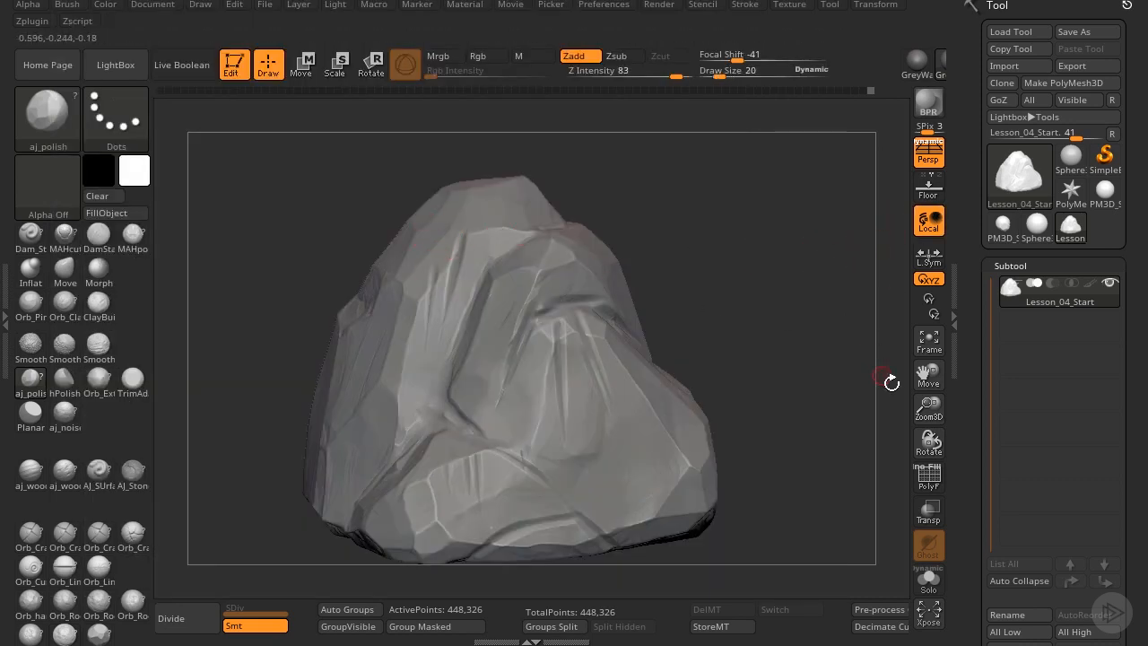
pyautogui.moveTo(930, 409); pyautogui.dragTo(825, 221)
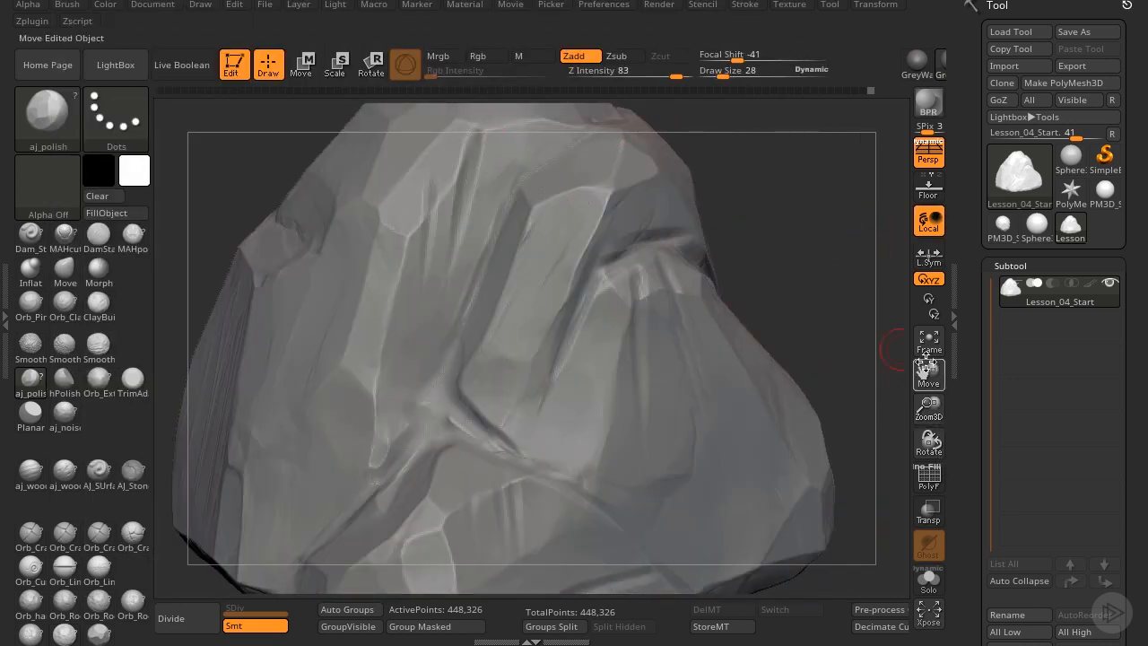
pyautogui.moveTo(929, 363); pyautogui.dragTo(476, 218)
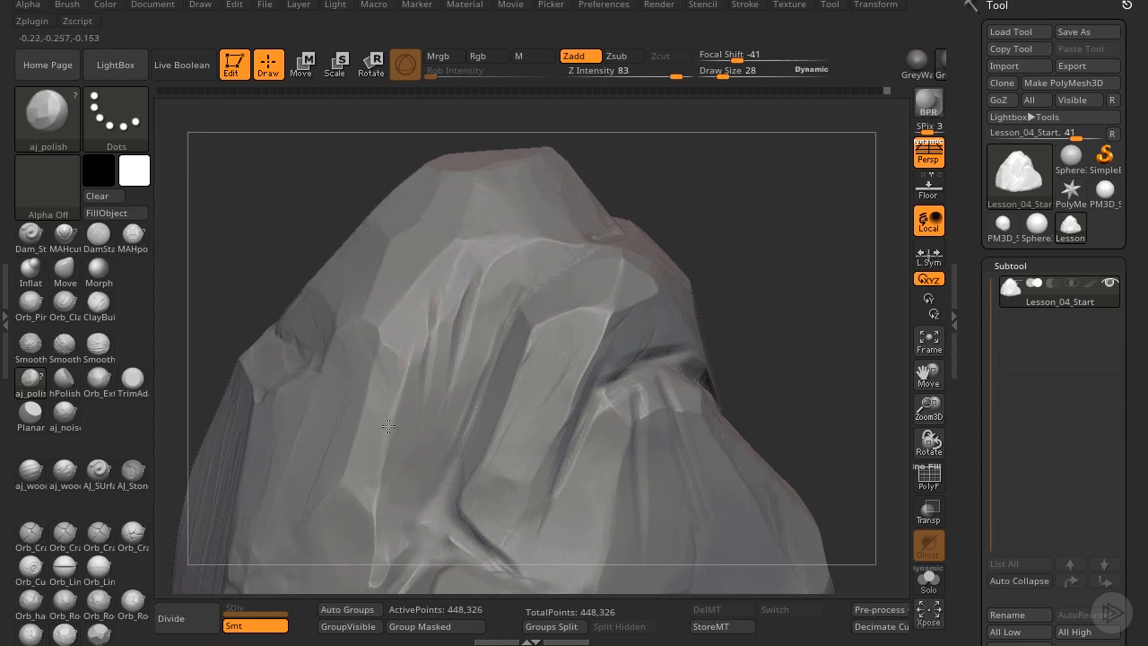
# - Polish the ridge above the left front plane's cracks with hPolish at draw size 28, and smooth it with SmoothValleys
pyautogui.click(64, 382)
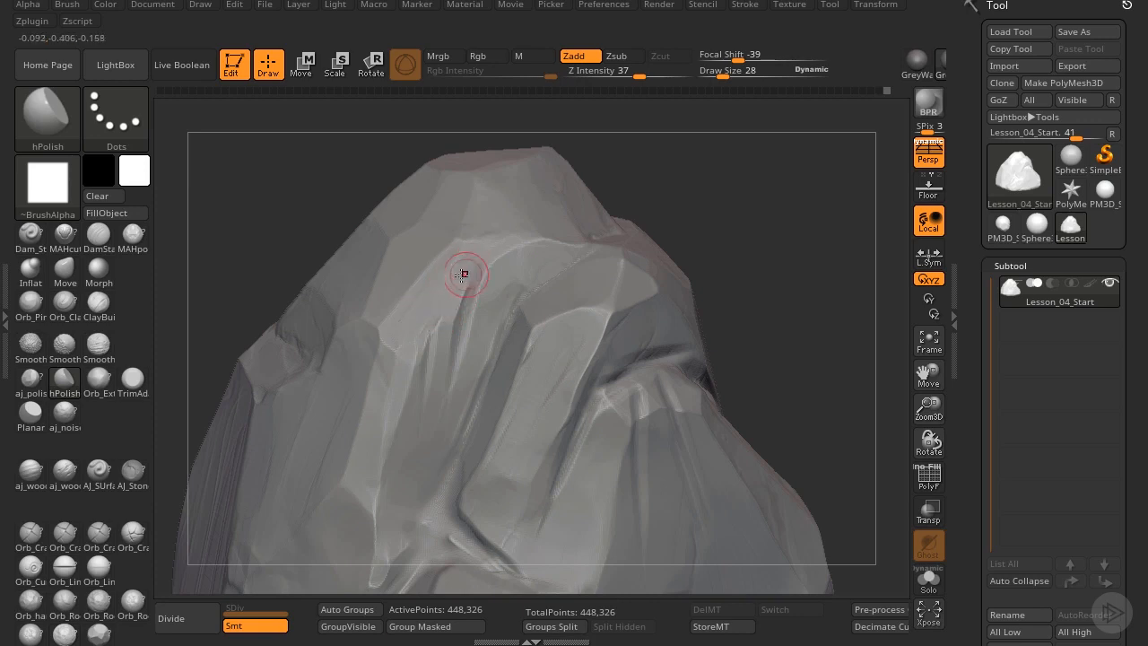
pyautogui.press('shift')
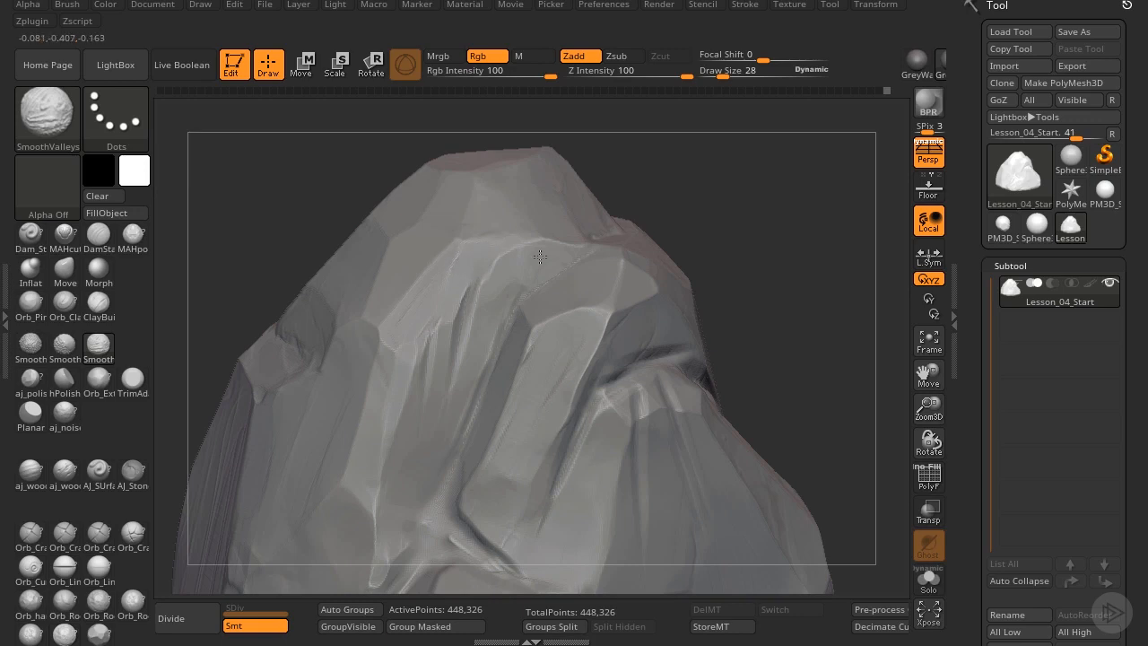
pyautogui.moveTo(929, 408)
pyautogui.mouseDown()
pyautogui.moveTo(795, 312)
pyautogui.moveTo(700, 314)
pyautogui.moveTo(719, 305)
pyautogui.mouseUp()
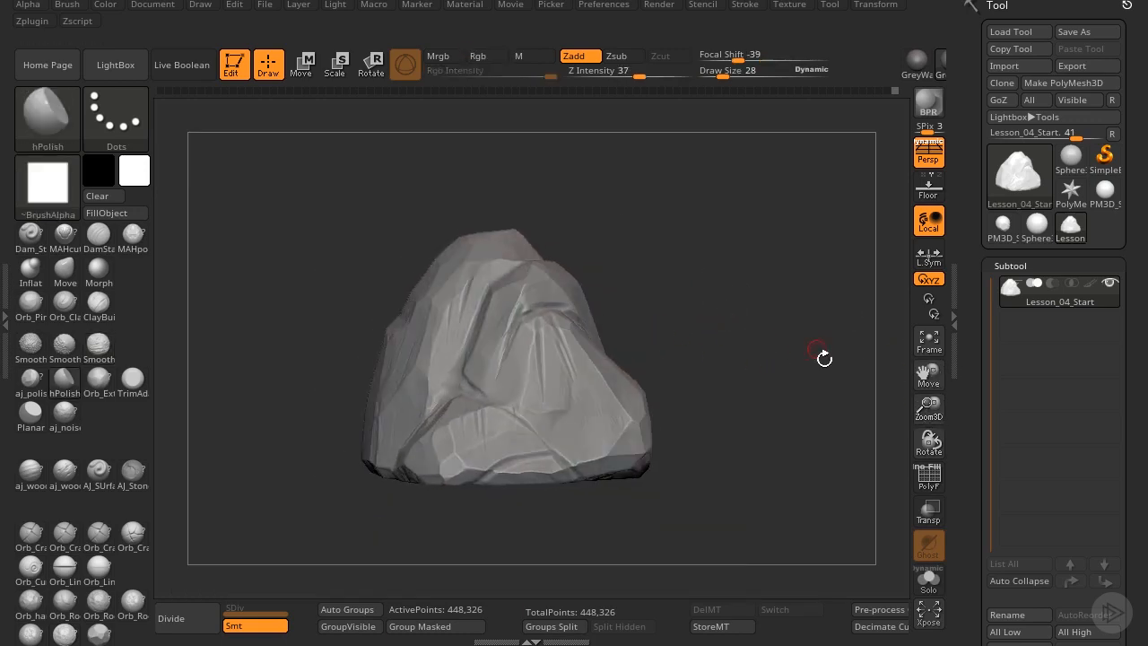
# - Flatten the edges of the bulge above the right plane's ledge with OrbFlatten_Edge at draw size 48
pyautogui.moveTo(929, 408); pyautogui.dragTo(940, 503)
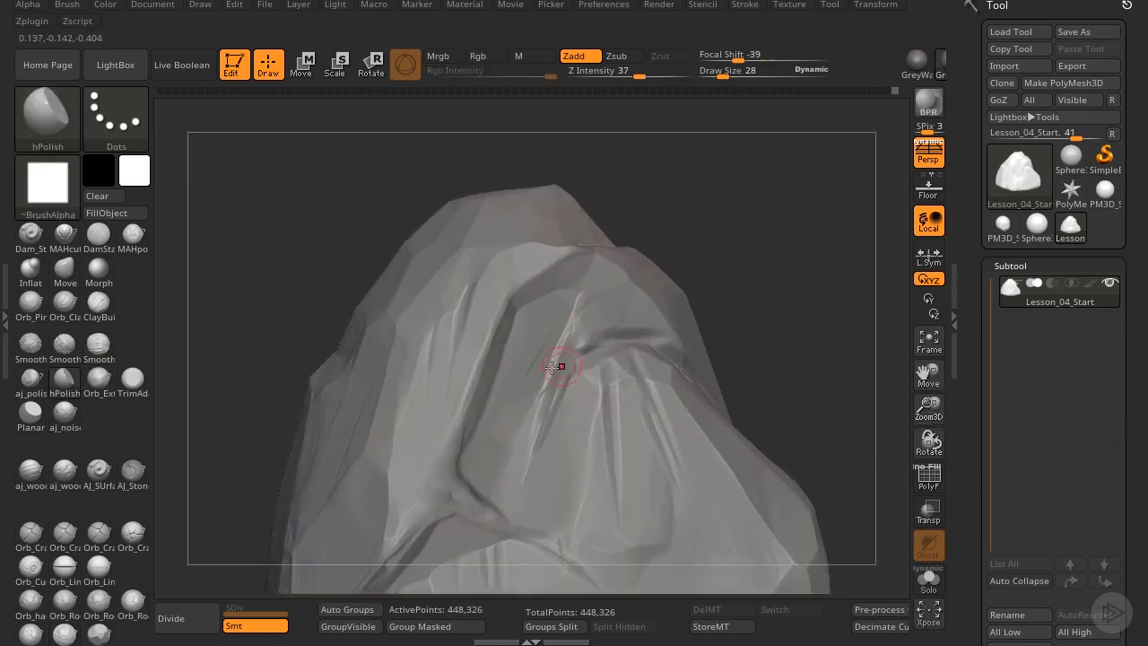
pyautogui.press('shift')
pyautogui.click(99, 630)
pyautogui.moveTo(821, 292); pyautogui.dragTo(777, 326)
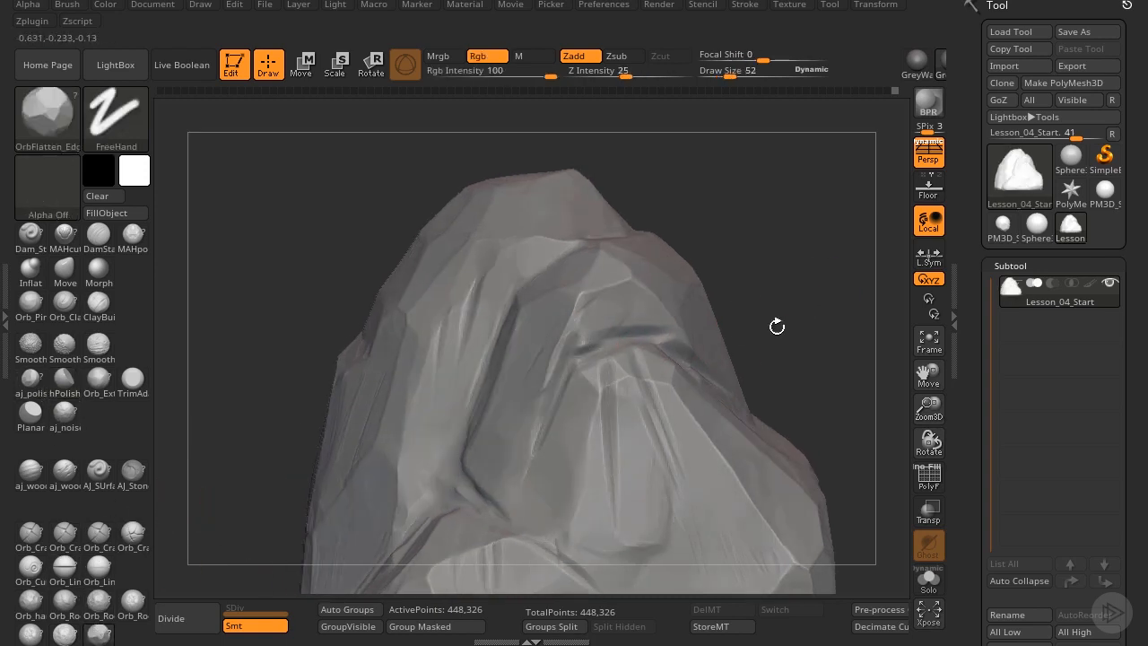
pyautogui.press('[')
pyautogui.press(']')
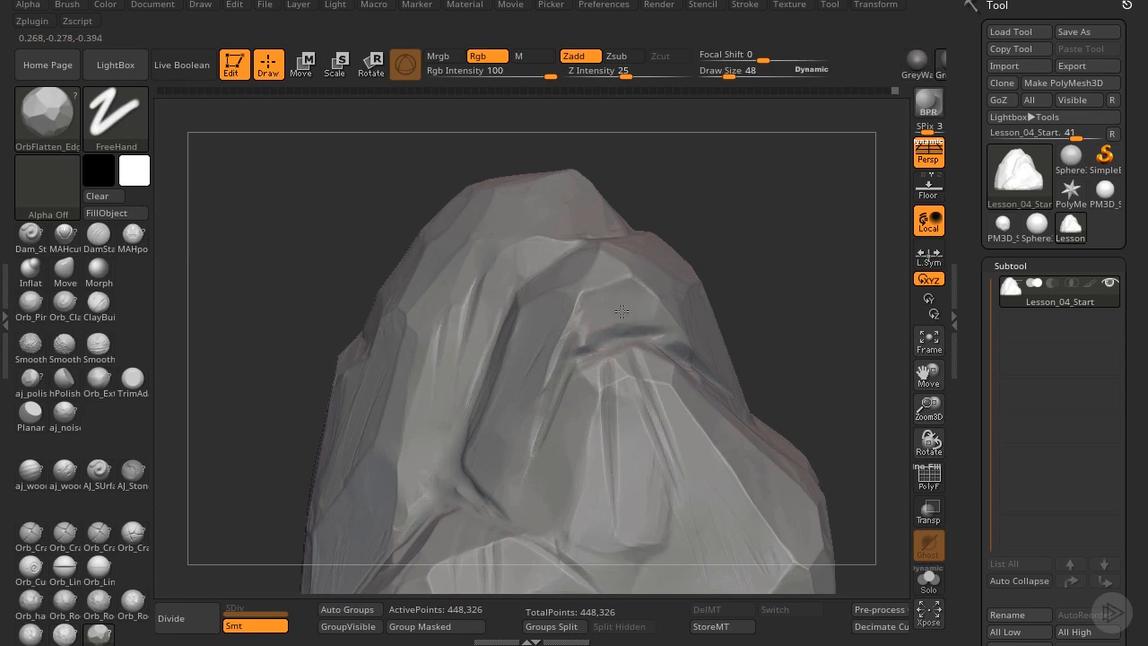
# - Cut flat facets into the bulge above the ledge with Planar, and polish its underside with aj_polish at draw size 48
pyautogui.click(31, 412)
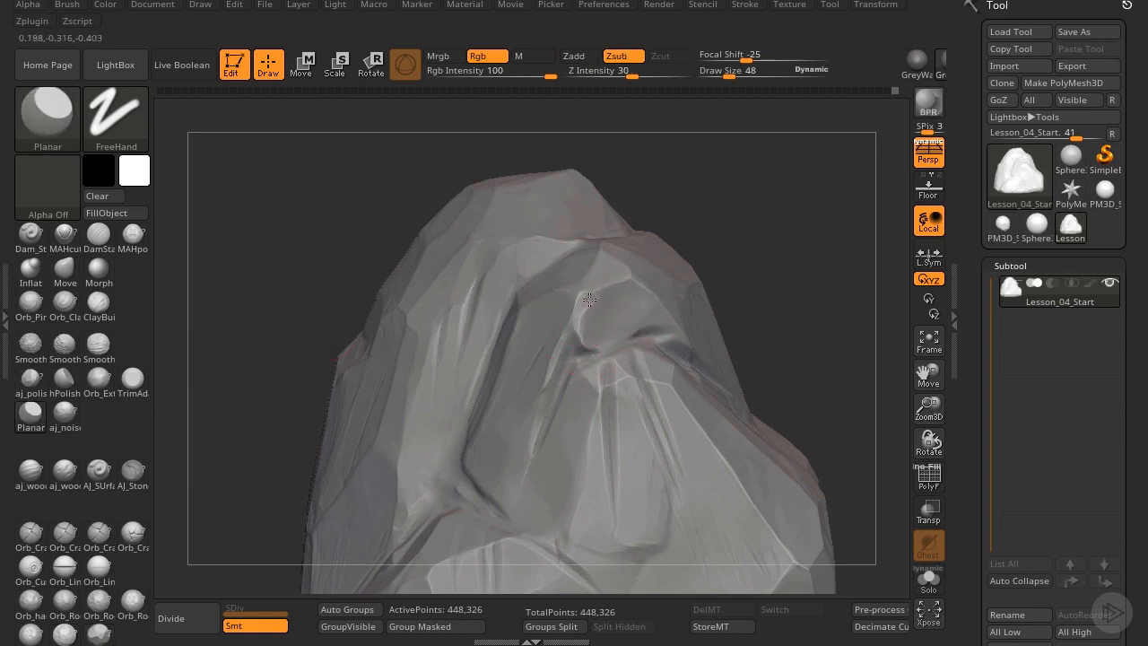
pyautogui.click(30, 381)
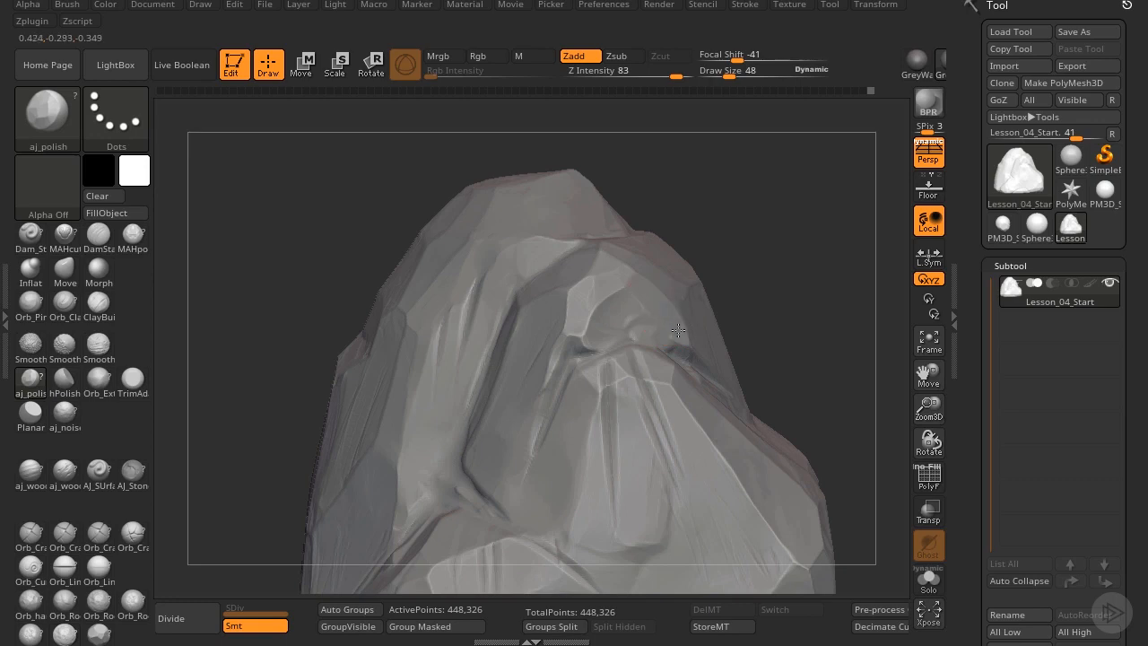
pyautogui.moveTo(928, 406); pyautogui.dragTo(897, 278)
pyautogui.moveTo(843, 359); pyautogui.dragTo(866, 371)
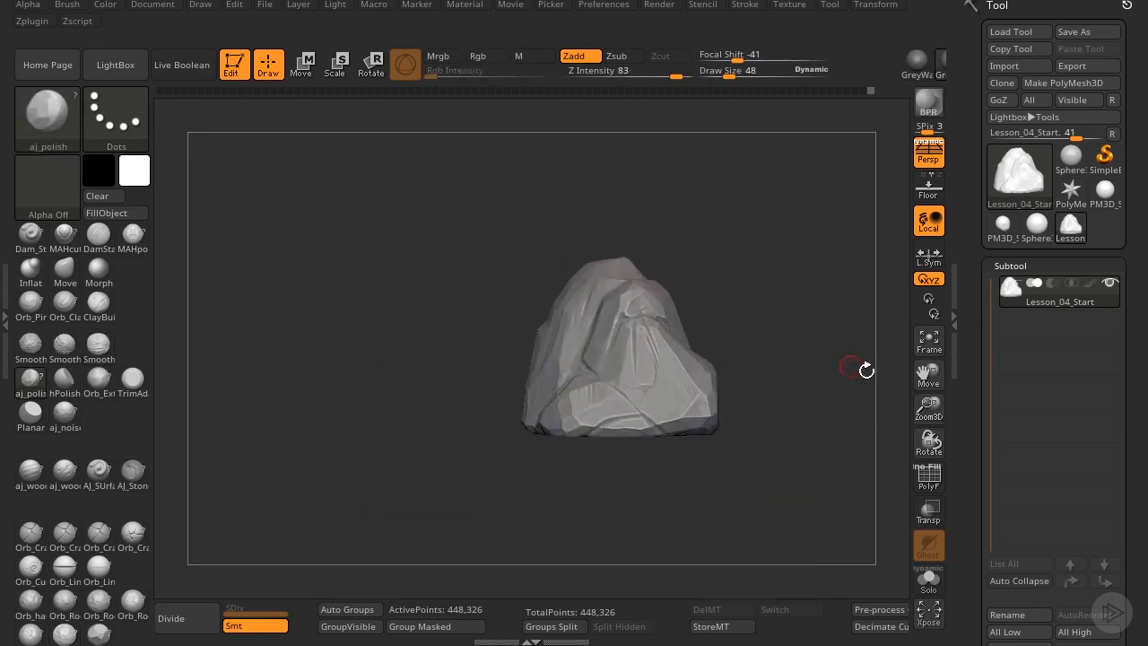
# - Flatten the recess directly above the ledge with hPolish at draw size 36
pyautogui.moveTo(931, 406); pyautogui.dragTo(836, 472)
pyautogui.moveTo(784, 270); pyautogui.dragTo(592, 332)
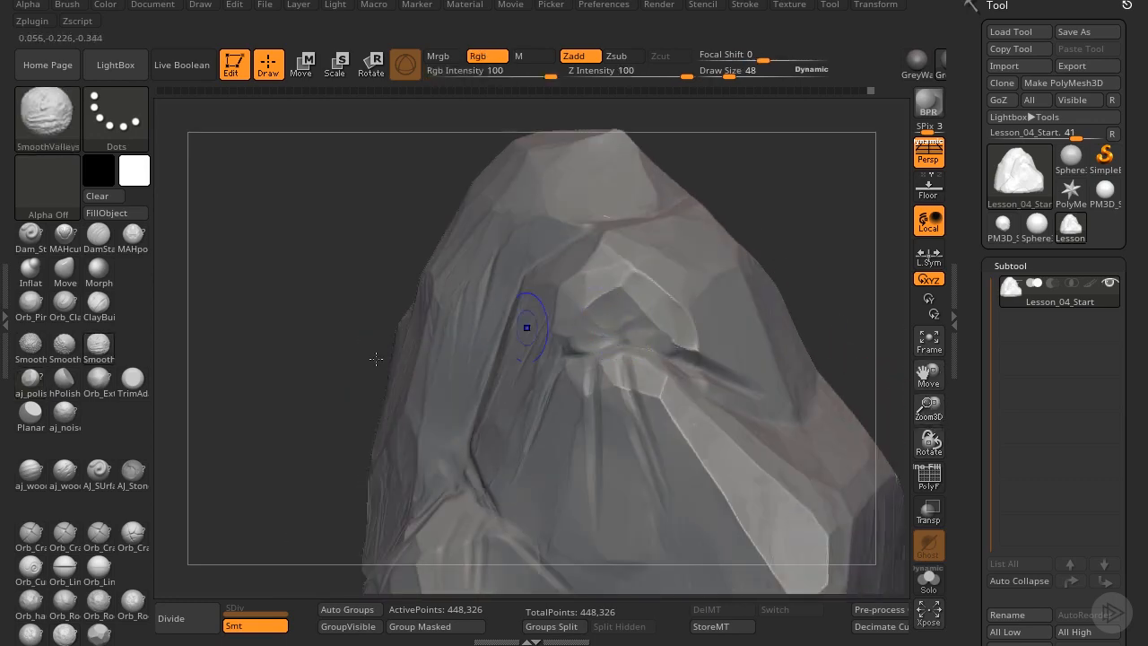
pyautogui.click(64, 382)
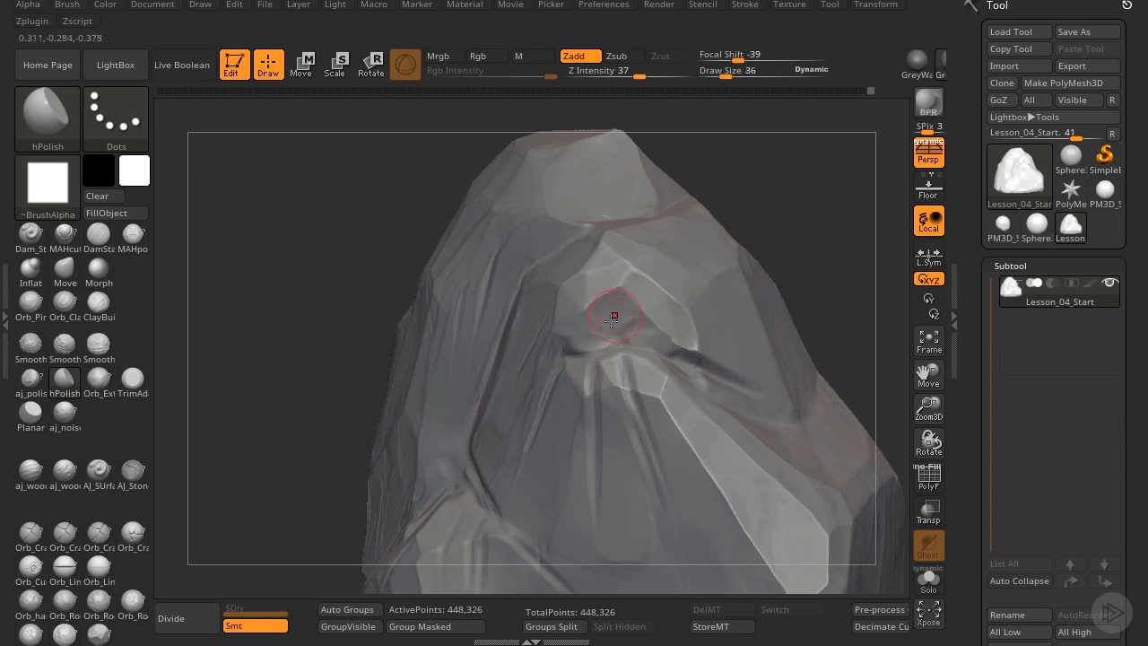
# - Plane the surface above the ledge and along its right end with the Planar brush at draw size 36
pyautogui.click(31, 411)
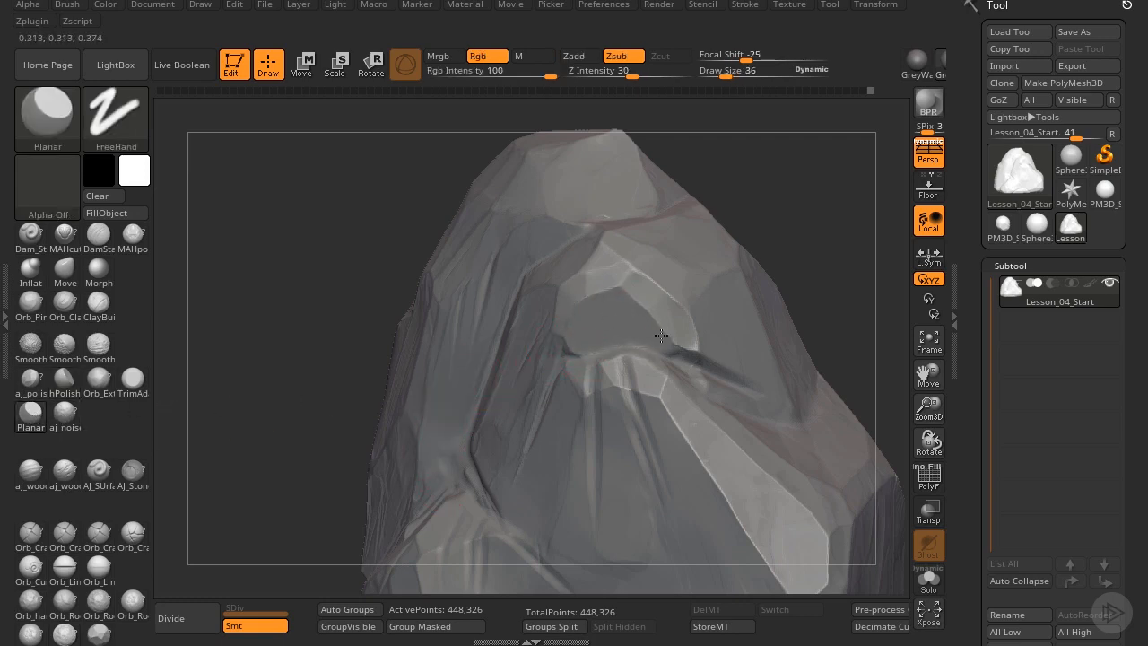
pyautogui.moveTo(670, 352); pyautogui.dragTo(715, 387)
pyautogui.moveTo(723, 363); pyautogui.dragTo(749, 400)
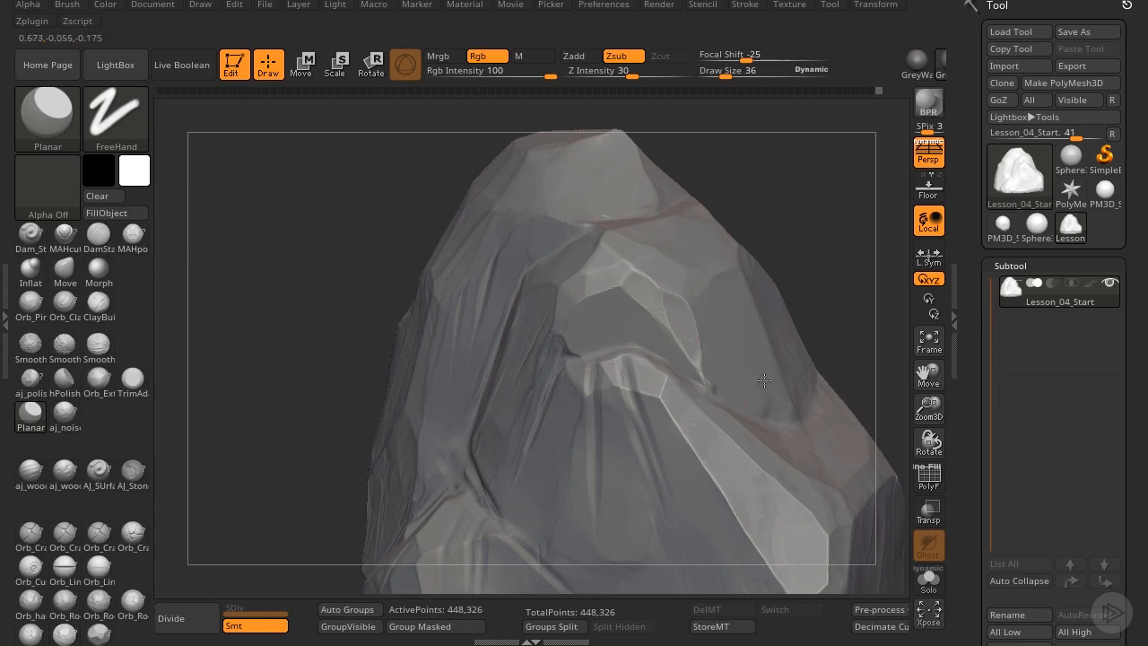
# - Soften the crack edge left of the ledge and the right plane's top facet with aj_polish at draw size 20
pyautogui.moveTo(929, 408); pyautogui.dragTo(880, 350)
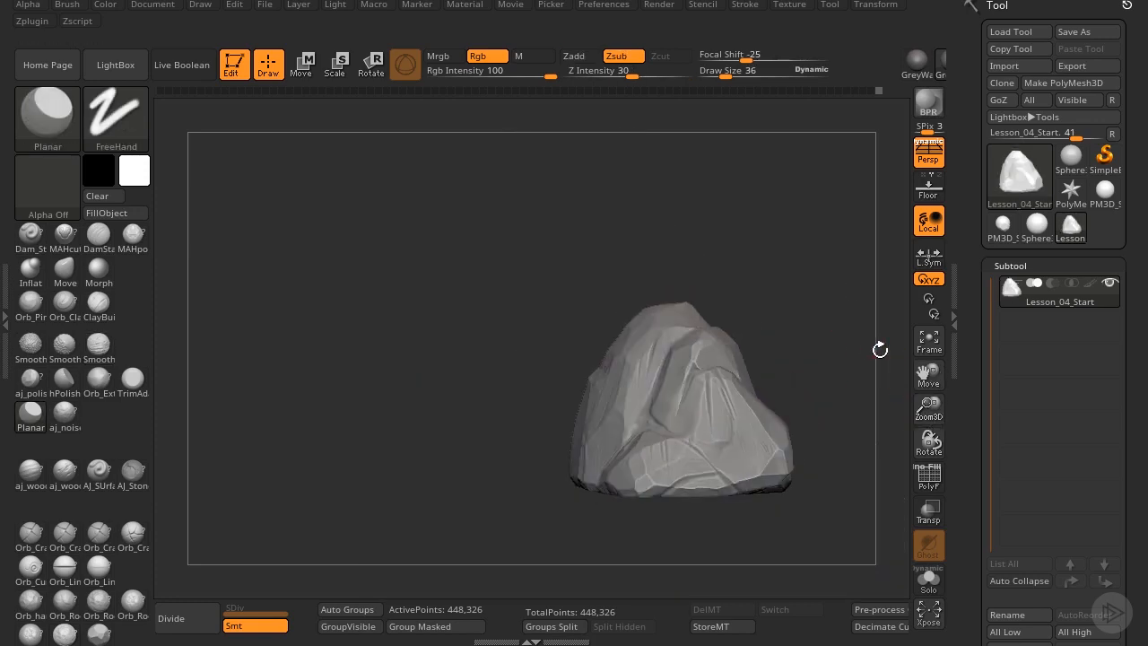
pyautogui.moveTo(930, 403); pyautogui.dragTo(930, 462)
pyautogui.click(30, 381)
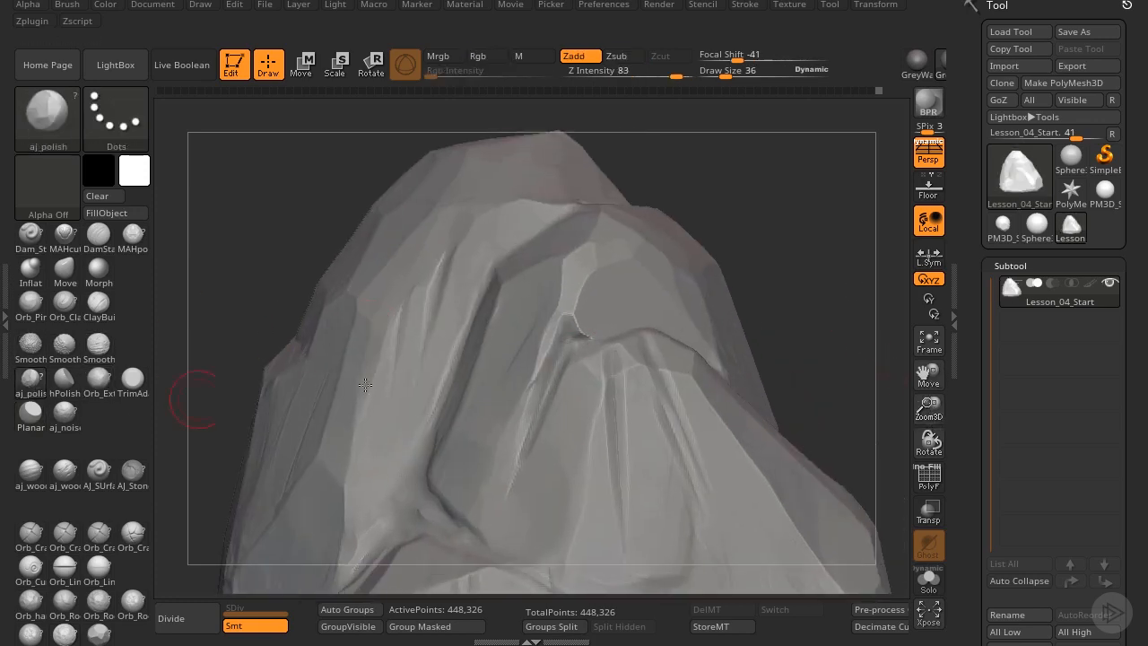
pyautogui.press('[')
pyautogui.press('[')
pyautogui.moveTo(577, 327)
pyautogui.mouseDown()
pyautogui.moveTo(576, 303)
pyautogui.moveTo(523, 397)
pyautogui.mouseUp()
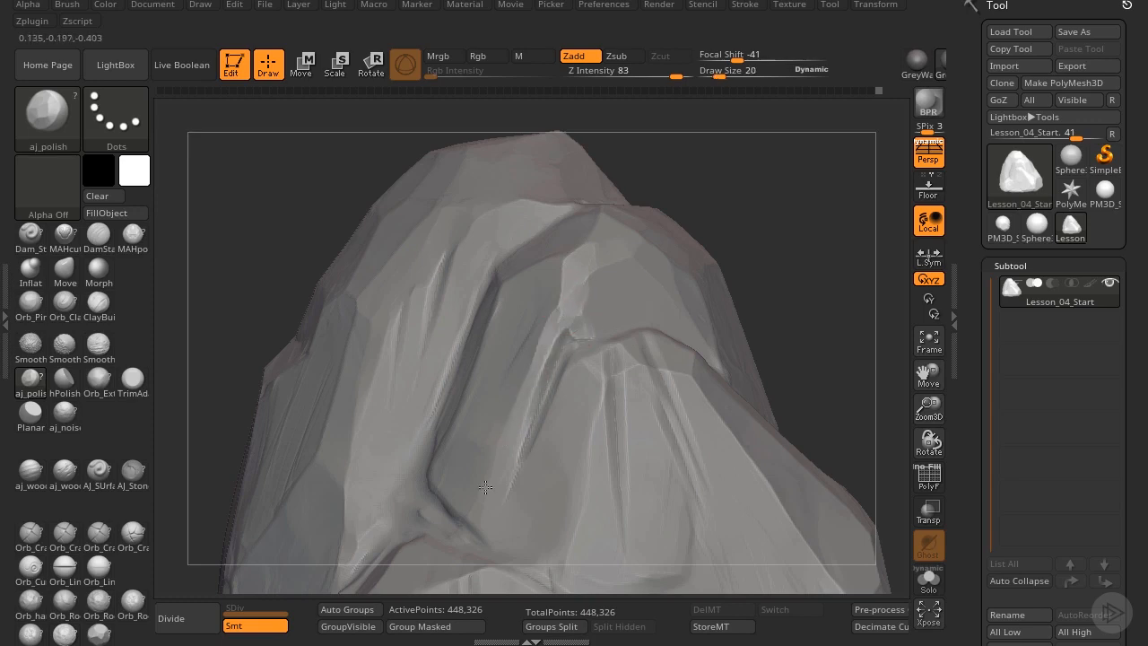
pyautogui.moveTo(629, 384); pyautogui.dragTo(641, 349)
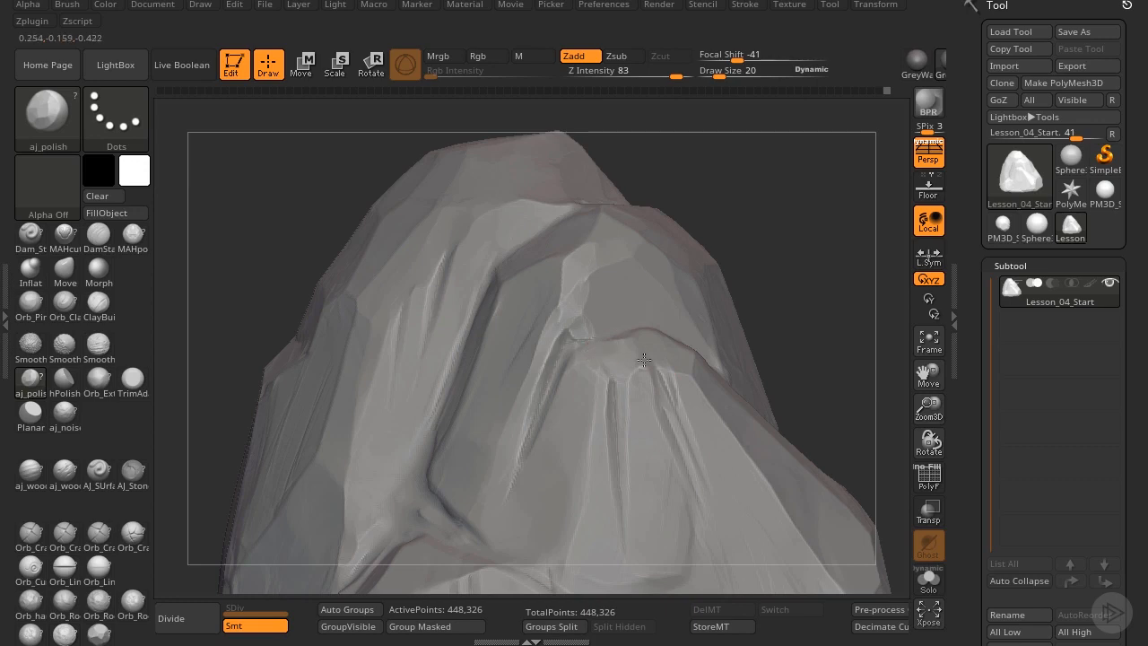
# - Soften the upper ends of the vertical cracks beneath the ledge with aj_polish at draw size 36
pyautogui.press(']')
pyautogui.press(']')
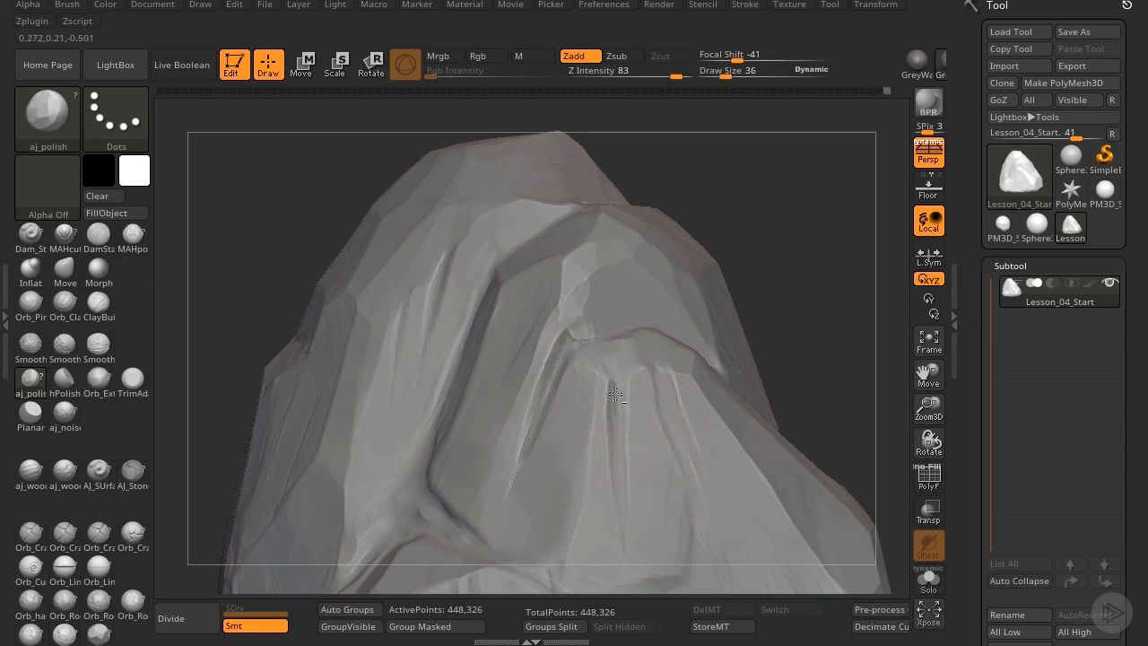
pyautogui.moveTo(930, 409); pyautogui.dragTo(951, 205)
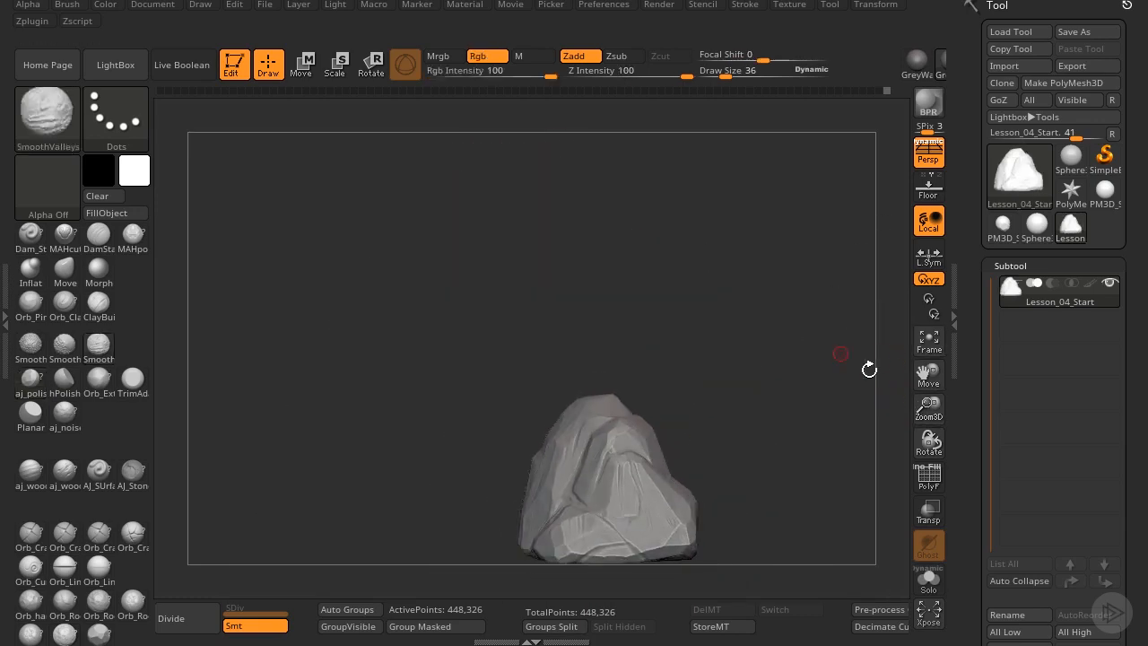
pyautogui.moveTo(932, 388); pyautogui.dragTo(932, 440)
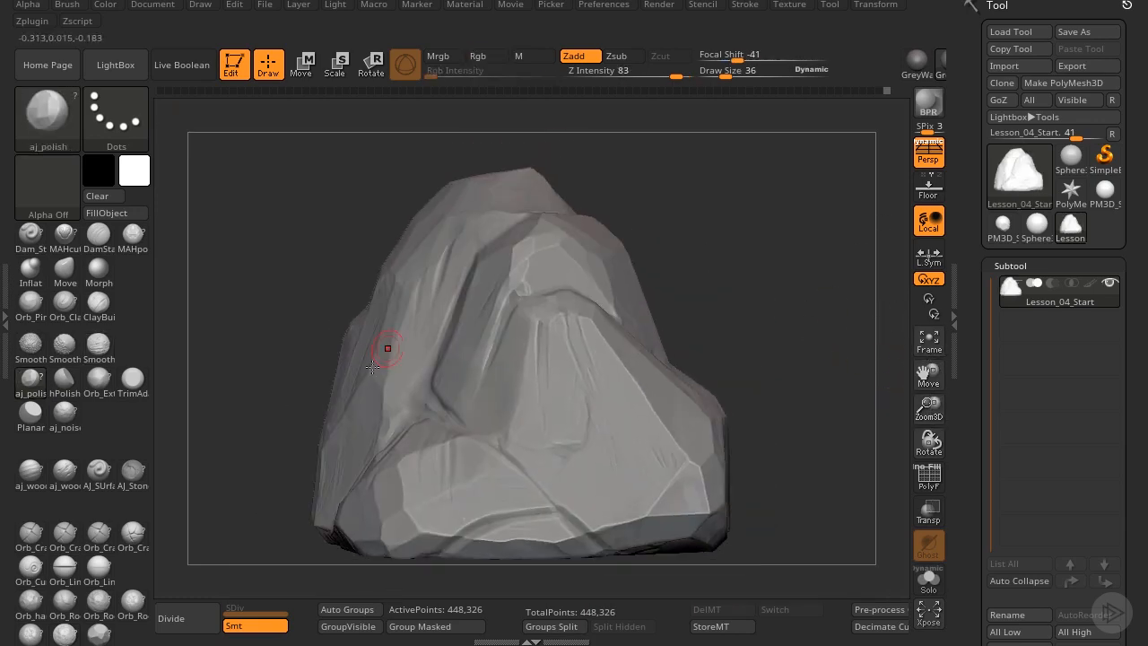
# - Flatten the cracked face below the ledge with hPolish at draw size 36, and shape a chip in the rock's lower right corner at size 44
pyautogui.click(64, 381)
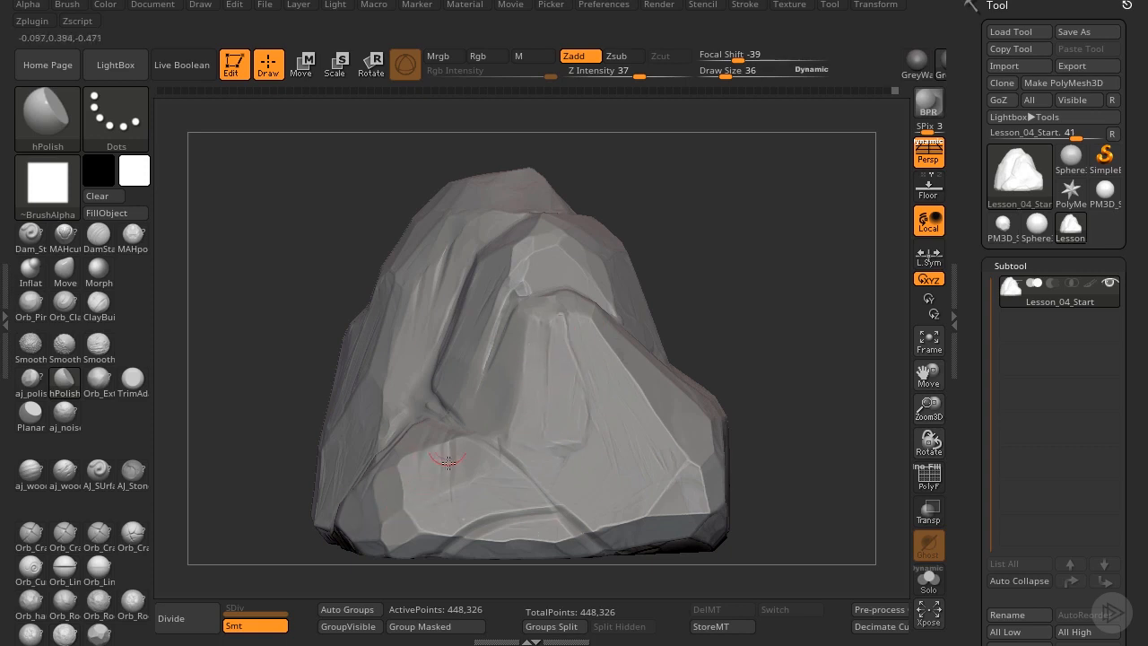
pyautogui.moveTo(726, 337); pyautogui.dragTo(758, 247)
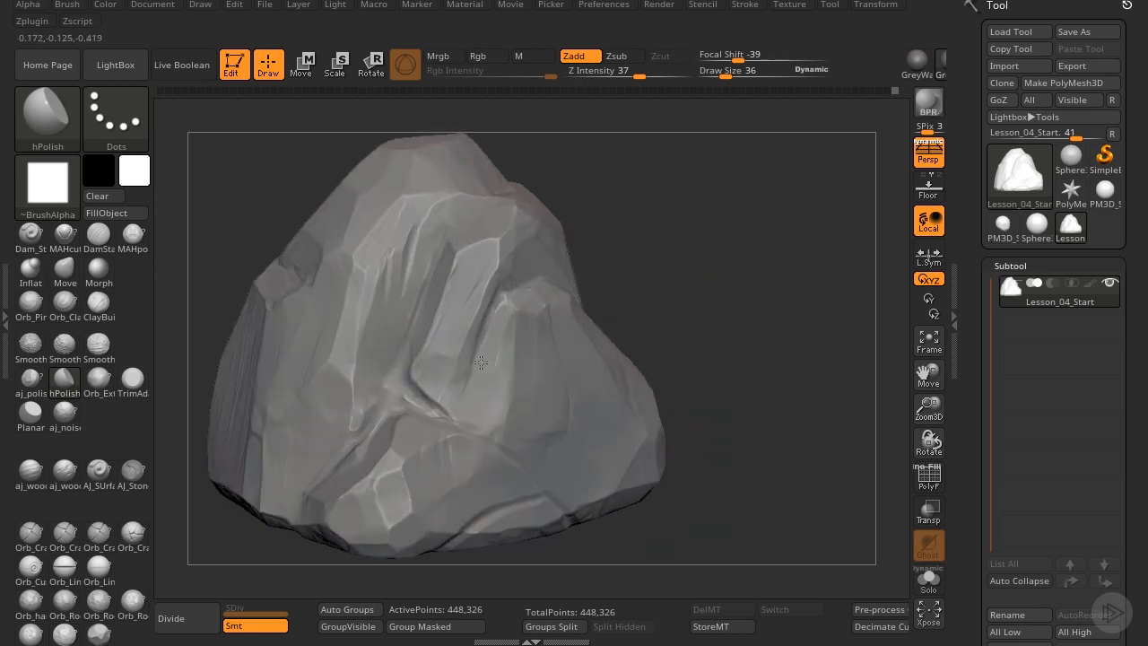
pyautogui.moveTo(660, 216); pyautogui.dragTo(494, 290)
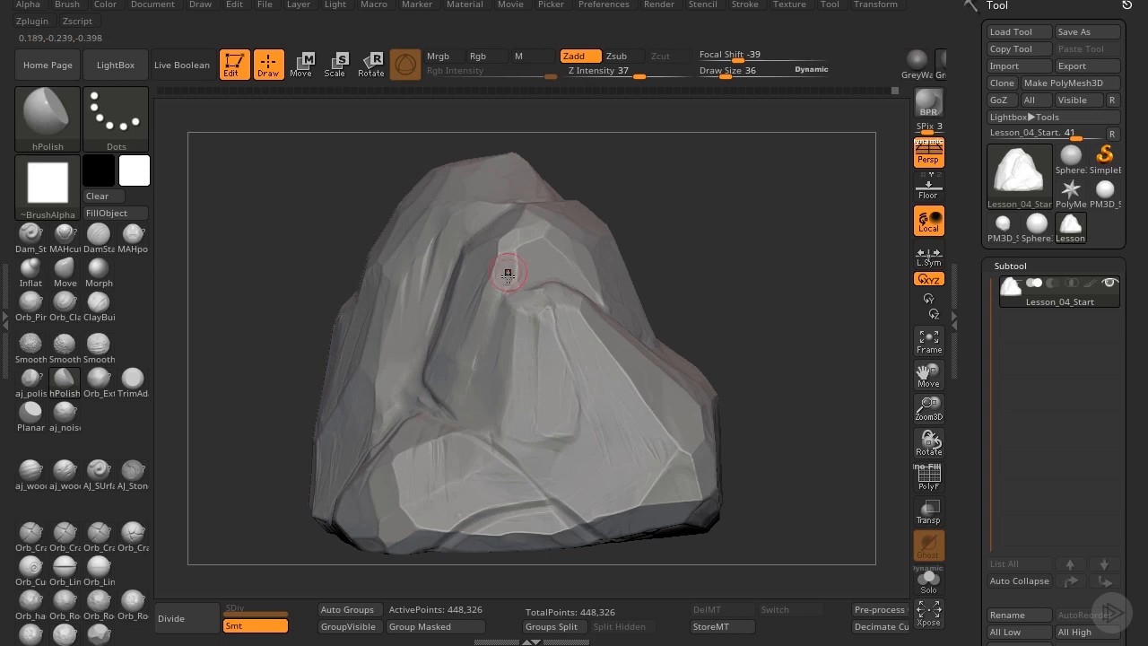
pyautogui.moveTo(666, 248); pyautogui.dragTo(716, 247)
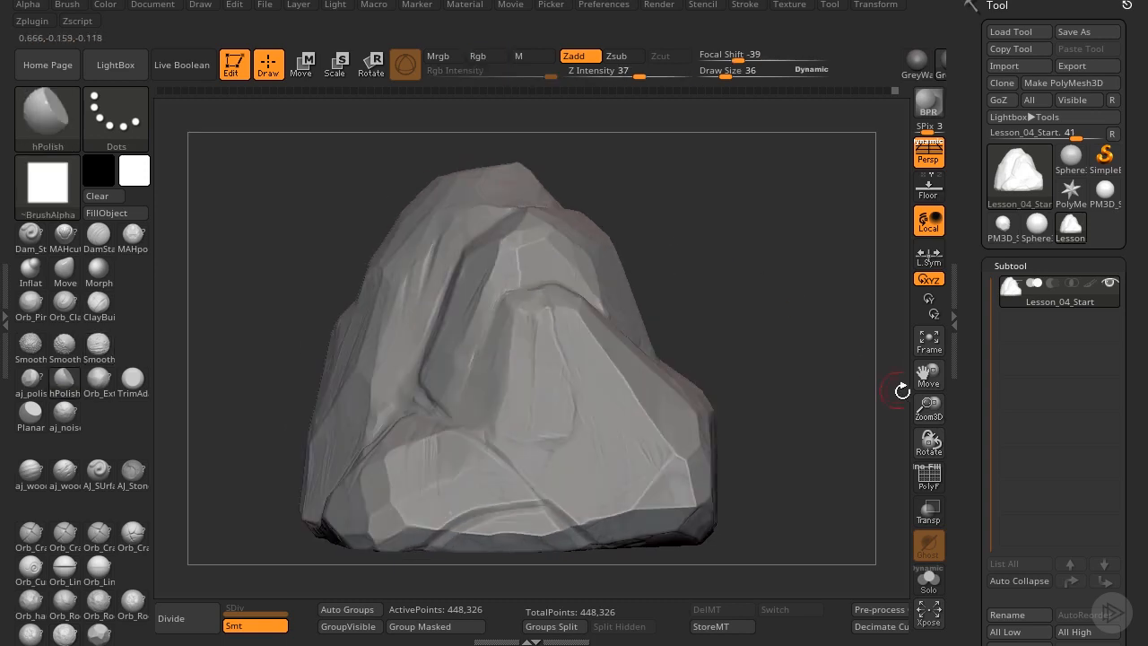
pyautogui.keyDown('alt'); pyautogui.moveTo(902, 391); pyautogui.dragTo(659, 449); pyautogui.keyUp('alt')
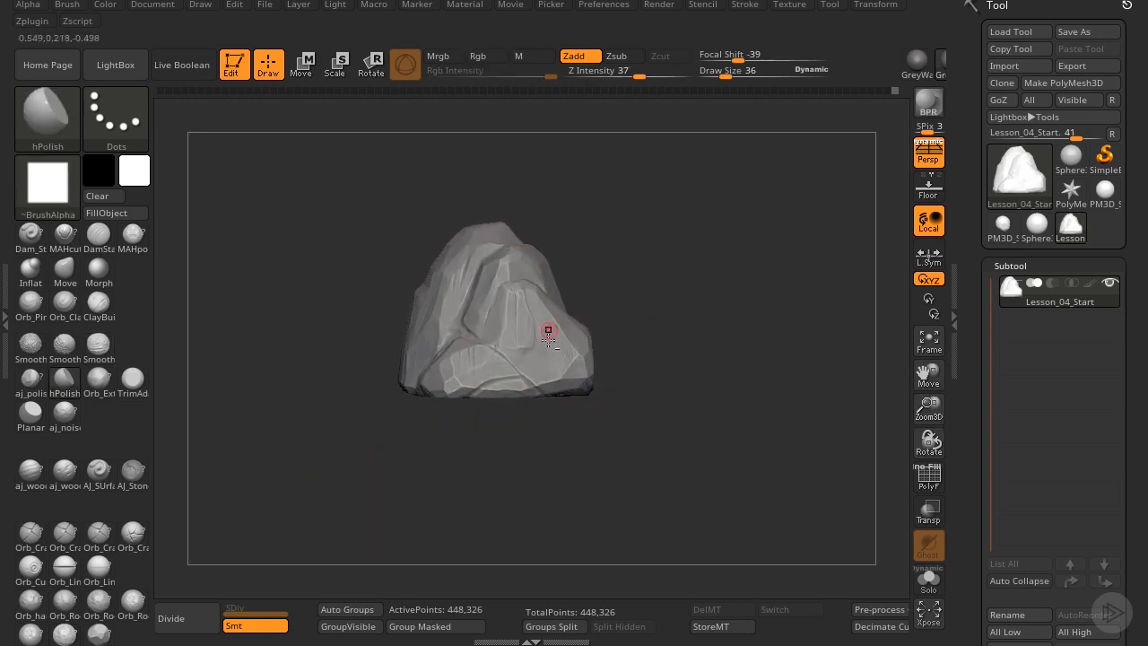
pyautogui.moveTo(928, 408); pyautogui.dragTo(888, 478)
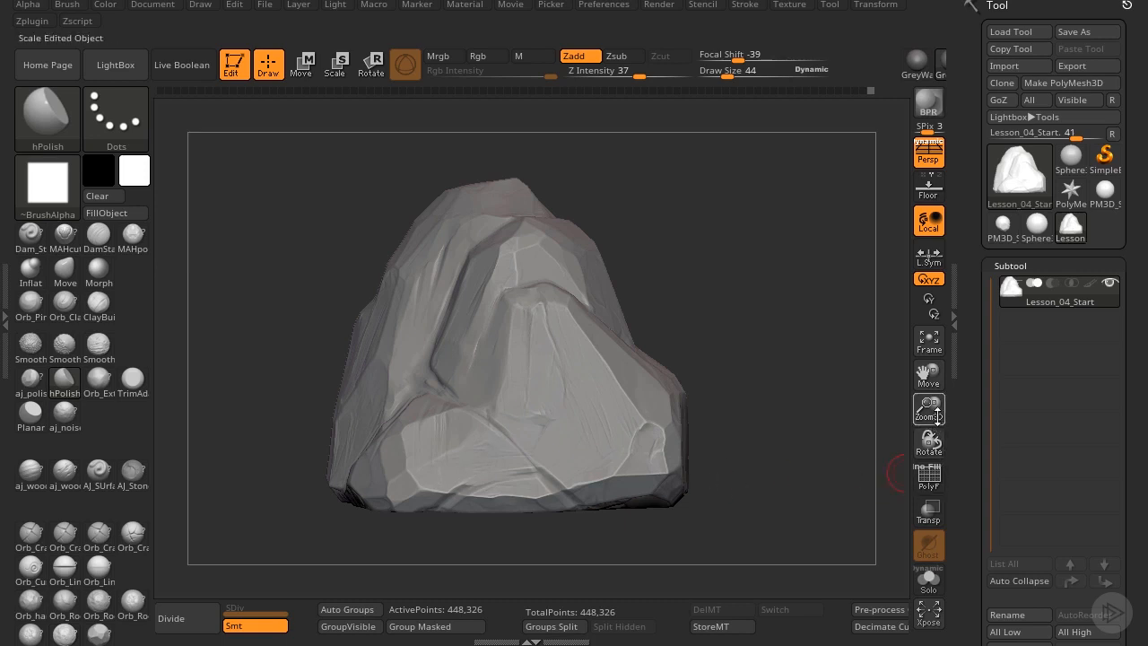
# - Carve an arched crack along the base's front edge with Orb_Cracks, and soften it with aj_polish at draw sizes 24 and 12
pyautogui.moveTo(928, 409); pyautogui.dragTo(929, 462)
pyautogui.moveTo(920, 369); pyautogui.dragTo(820, 294)
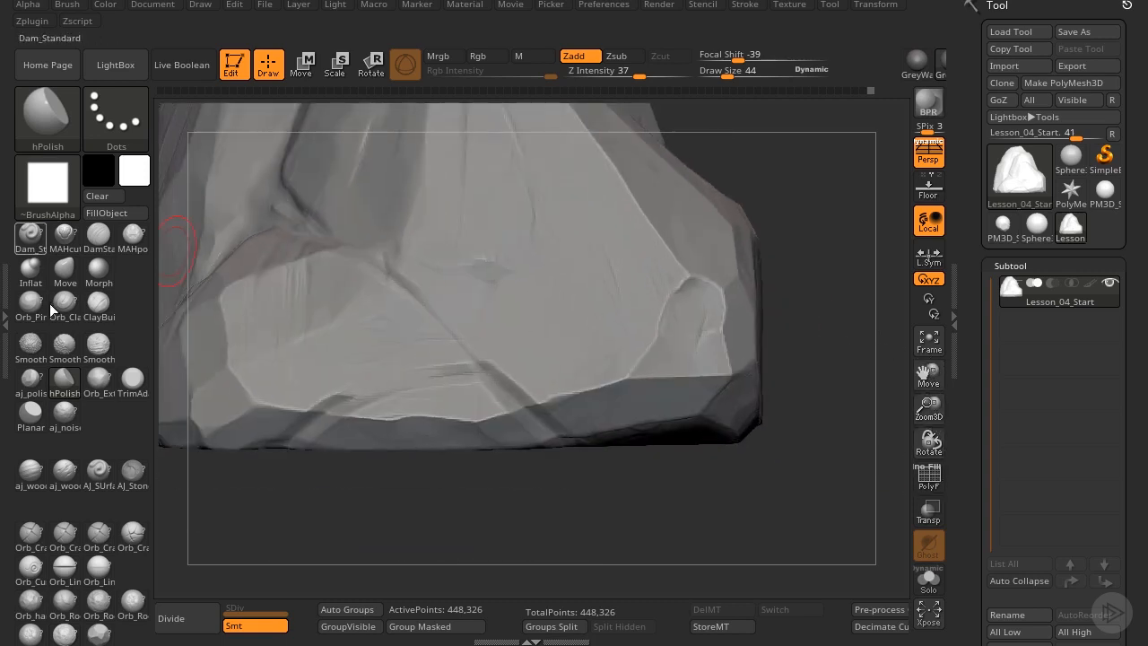
pyautogui.click(31, 377)
pyautogui.moveTo(520, 386)
pyautogui.mouseDown()
pyautogui.moveTo(538, 407)
pyautogui.moveTo(433, 364)
pyautogui.moveTo(499, 367)
pyautogui.moveTo(547, 397)
pyautogui.moveTo(631, 390)
pyautogui.moveTo(448, 416)
pyautogui.mouseUp()
pyautogui.moveTo(348, 408)
pyautogui.mouseDown()
pyautogui.moveTo(333, 437)
pyautogui.moveTo(276, 400)
pyautogui.moveTo(328, 402)
pyautogui.moveTo(489, 361)
pyautogui.mouseUp()
pyautogui.click(31, 536)
pyautogui.click(34, 387)
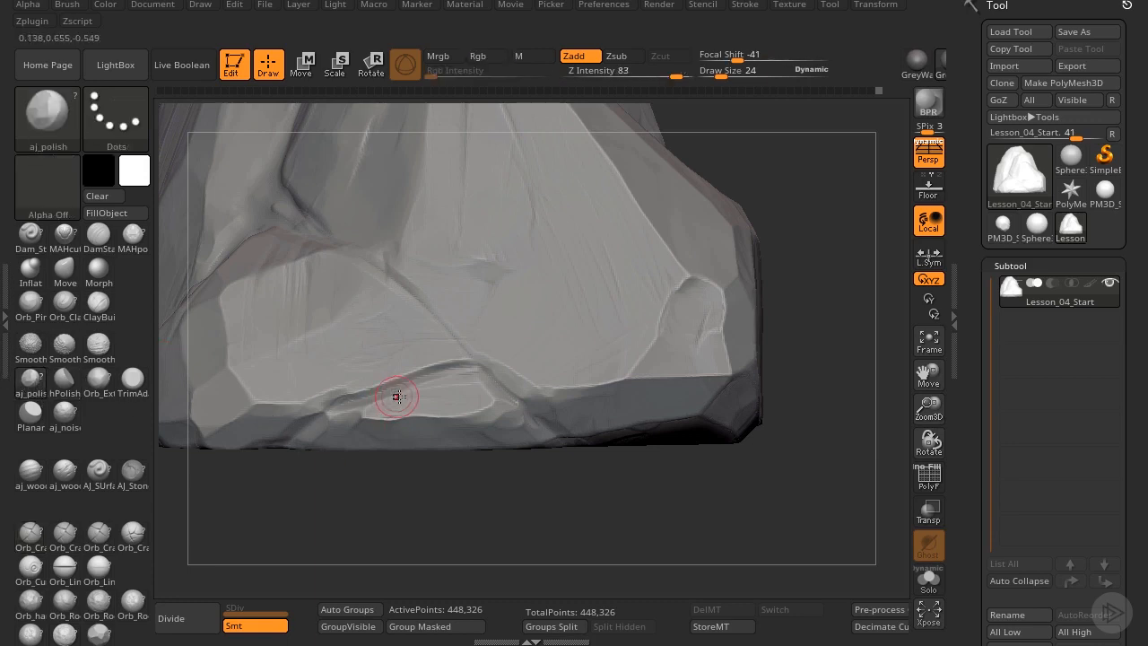
pyautogui.moveTo(387, 385)
pyautogui.mouseDown()
pyautogui.moveTo(358, 397)
pyautogui.moveTo(443, 365)
pyautogui.moveTo(367, 388)
pyautogui.mouseUp()
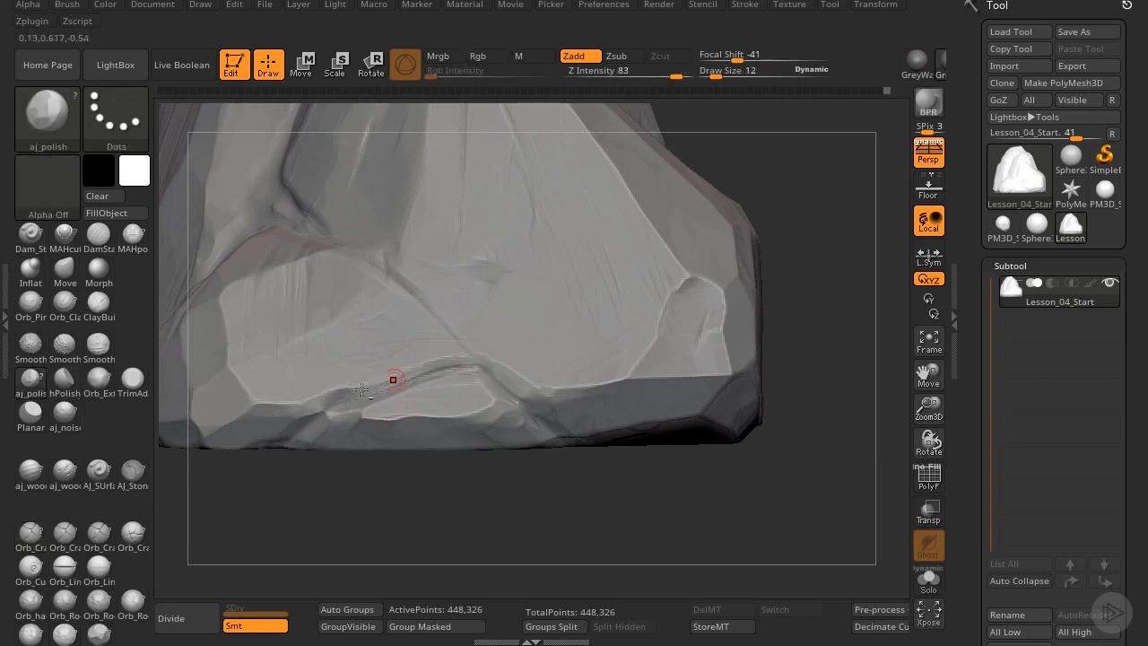
pyautogui.press('shift')
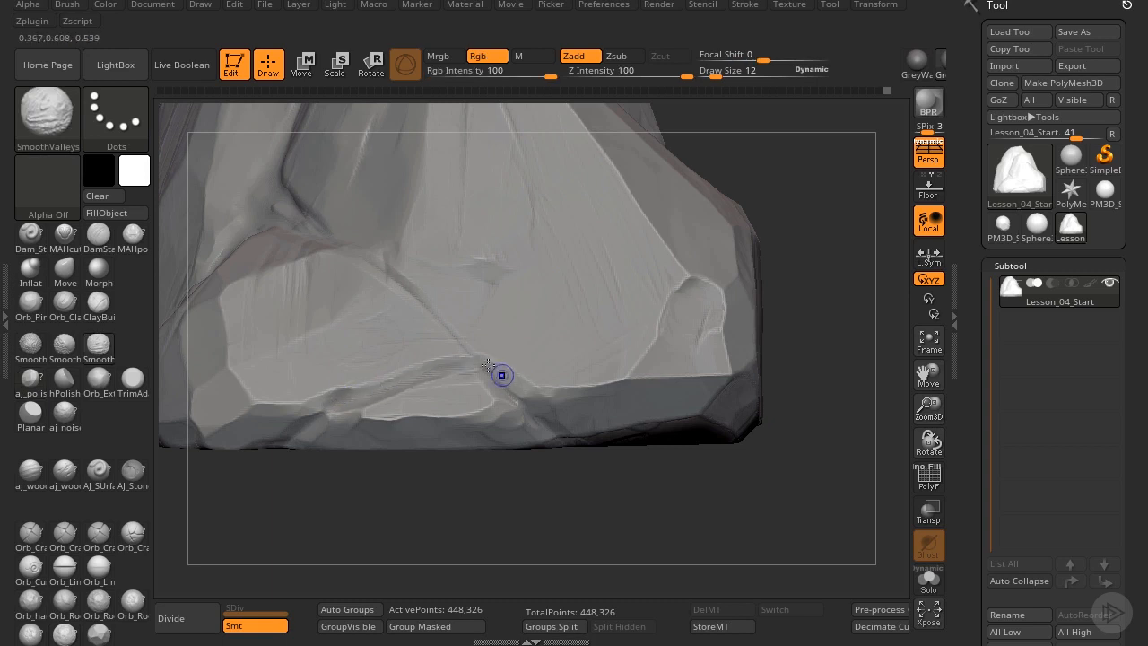
# - Examine the whole rock from several angles to judge its cracks, ledges and base edge
pyautogui.moveTo(928, 408); pyautogui.dragTo(857, 117)
pyautogui.moveTo(718, 341)
pyautogui.mouseDown()
pyautogui.moveTo(822, 378)
pyautogui.moveTo(871, 375)
pyautogui.mouseUp()
pyautogui.moveTo(929, 409); pyautogui.dragTo(937, 603)
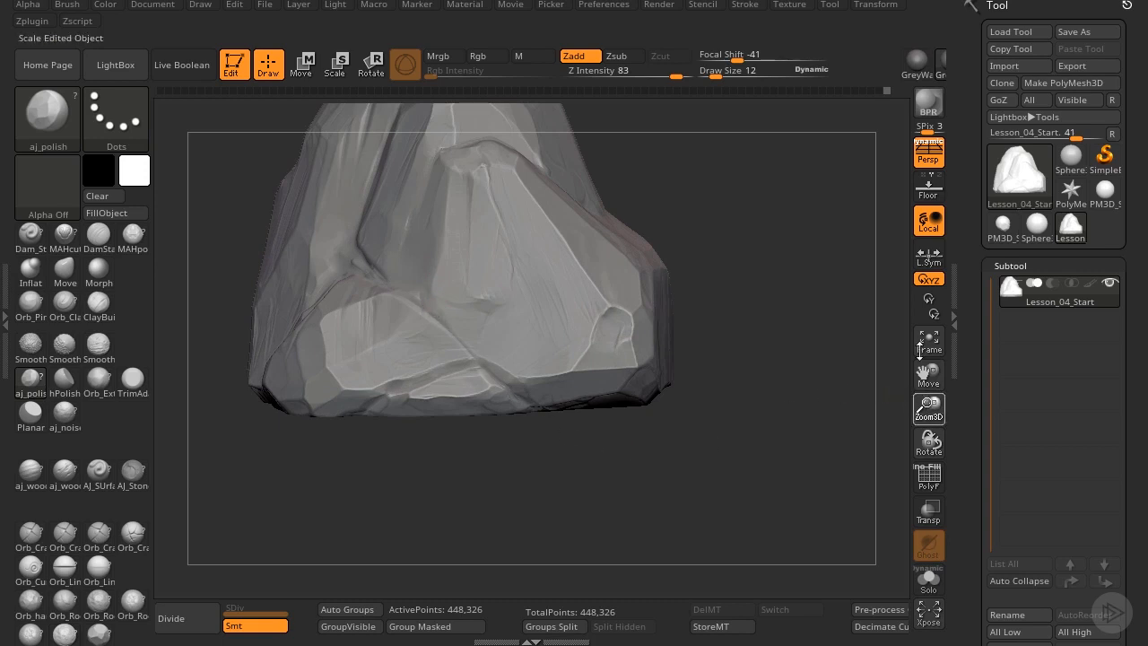
pyautogui.moveTo(928, 408); pyautogui.dragTo(916, 287)
pyautogui.moveTo(928, 408); pyautogui.dragTo(927, 354)
pyautogui.moveTo(928, 375); pyautogui.dragTo(939, 507)
pyautogui.moveTo(838, 401); pyautogui.dragTo(930, 495)
pyautogui.moveTo(928, 375); pyautogui.dragTo(933, 316)
pyautogui.moveTo(884, 356); pyautogui.dragTo(848, 356)
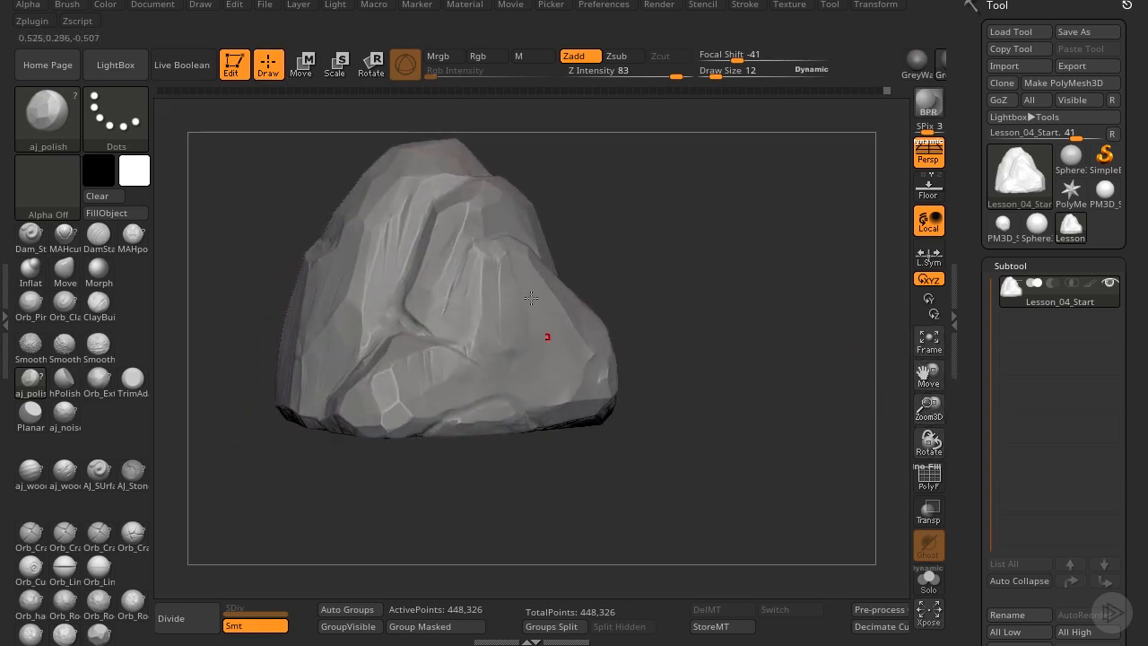
pyautogui.moveTo(747, 353); pyautogui.dragTo(735, 321)
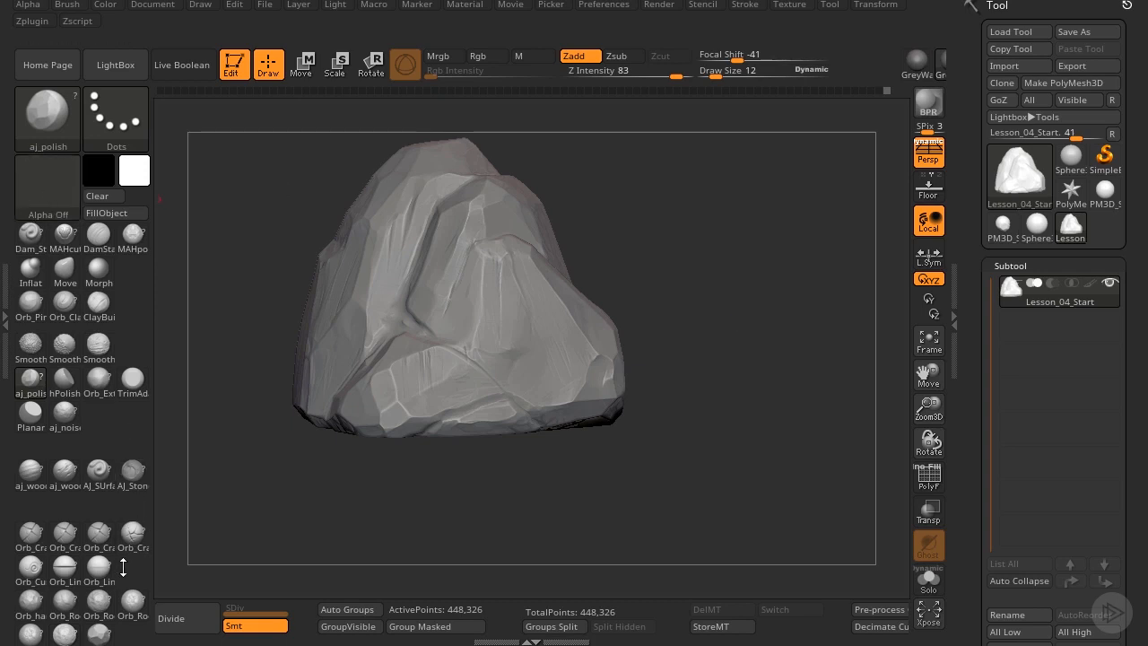
pyautogui.moveTo(803, 383); pyautogui.dragTo(773, 347)
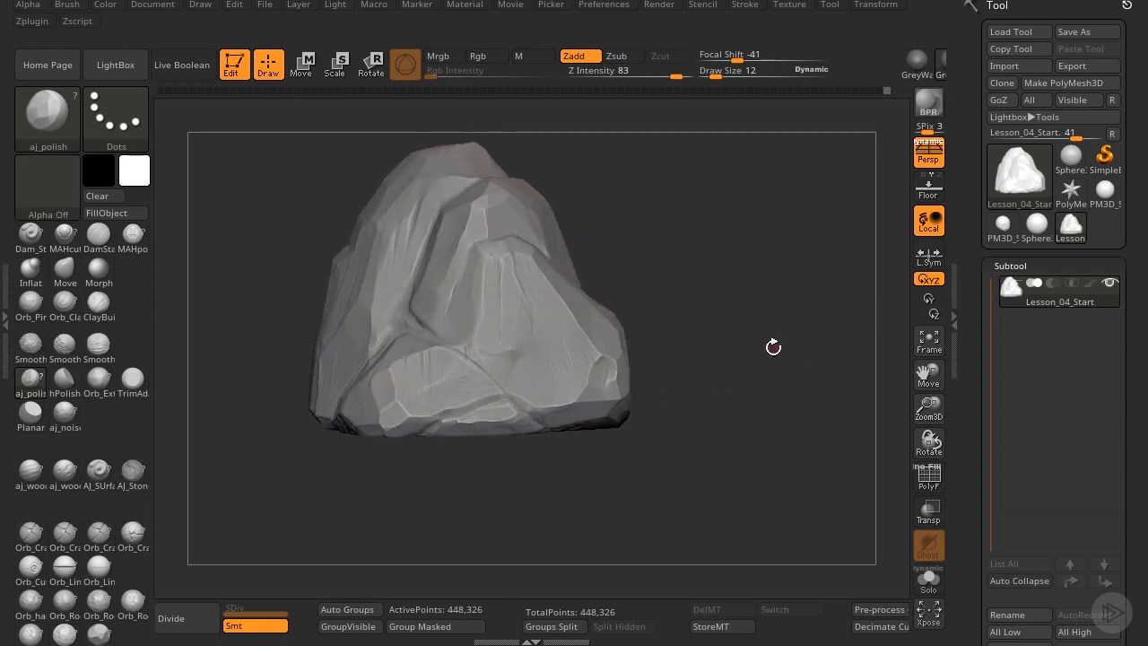
pyautogui.moveTo(700, 329); pyautogui.dragTo(684, 296)
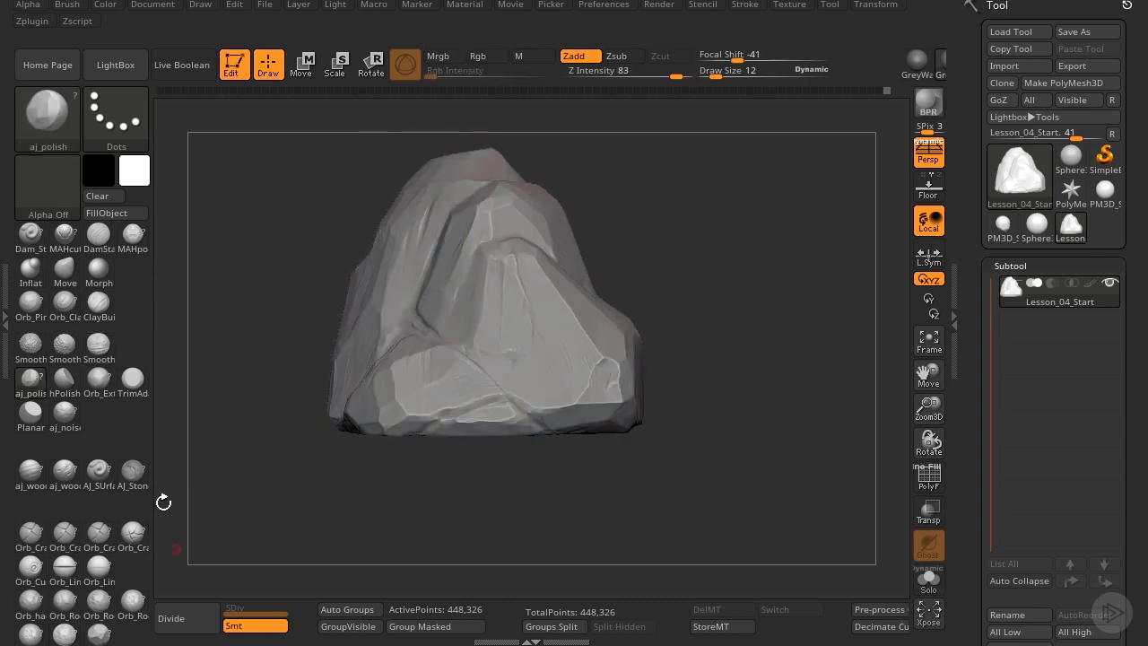
# - Flatten the chipped lower right corner into a clean facet with the Planar brush at draw size 44
pyautogui.press('shift')
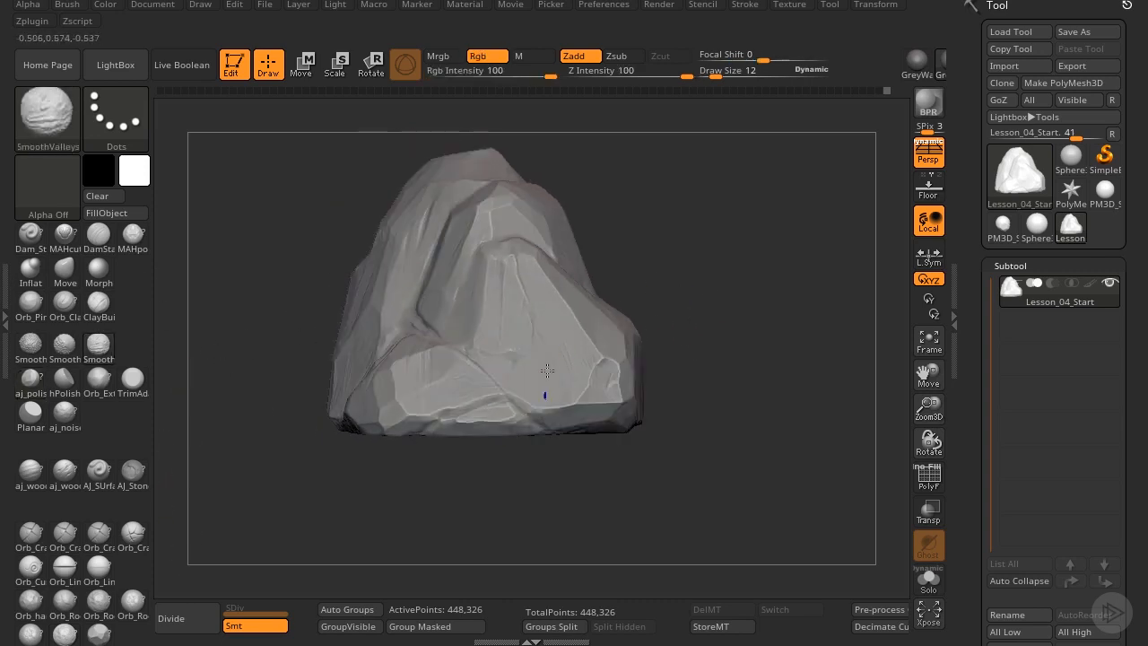
pyautogui.press(']')
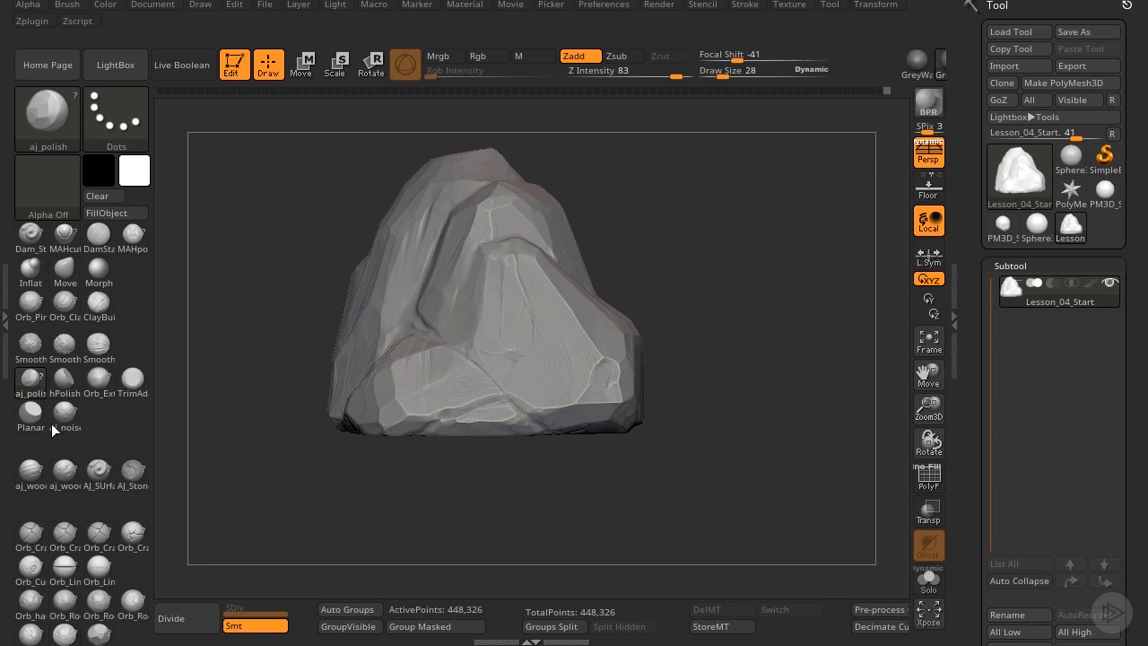
pyautogui.click(31, 412)
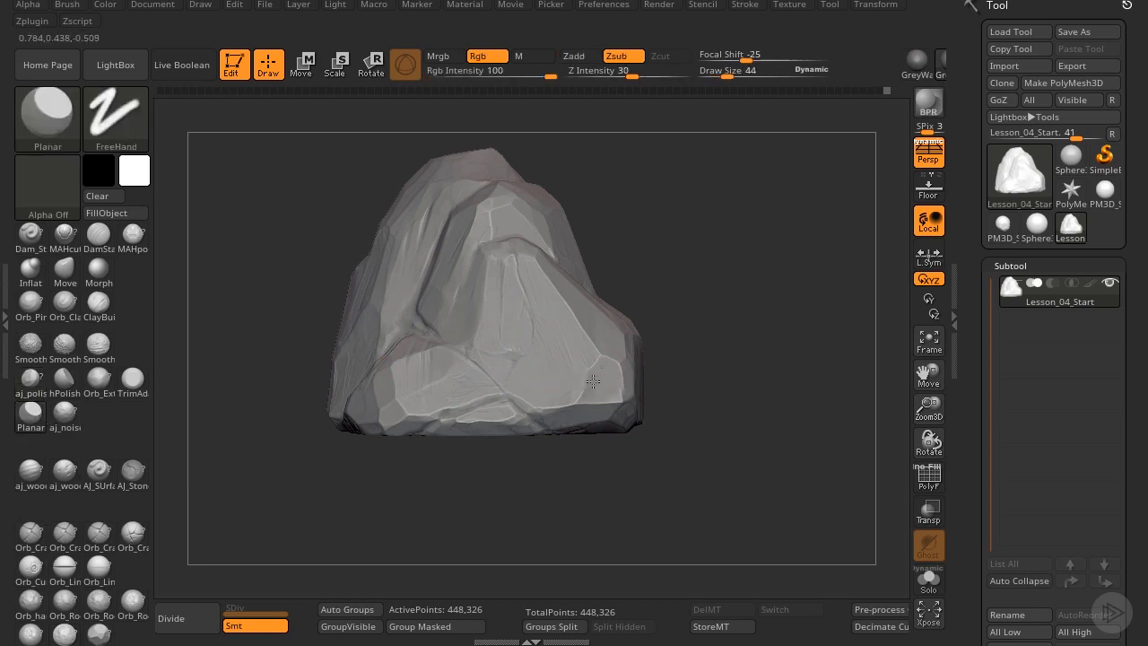
pyautogui.moveTo(593, 382); pyautogui.dragTo(594, 408)
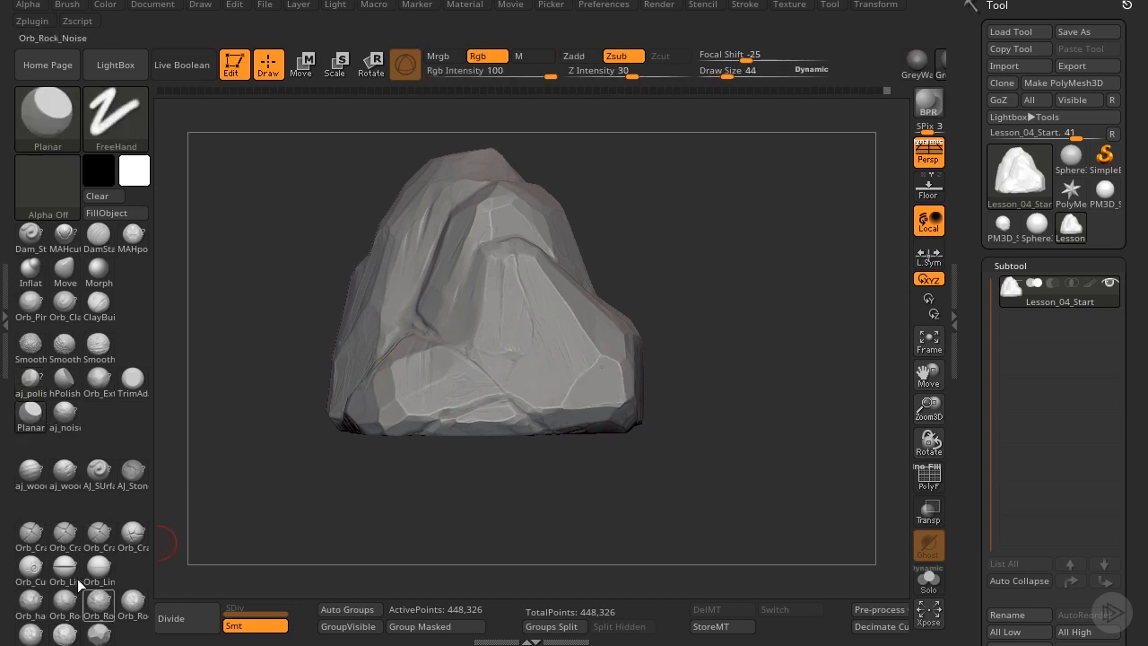
# - Choose the Orb_Rock_Noise brush and enlarge its draw size to 432 to cover most of the rock
pyautogui.click(96, 608)
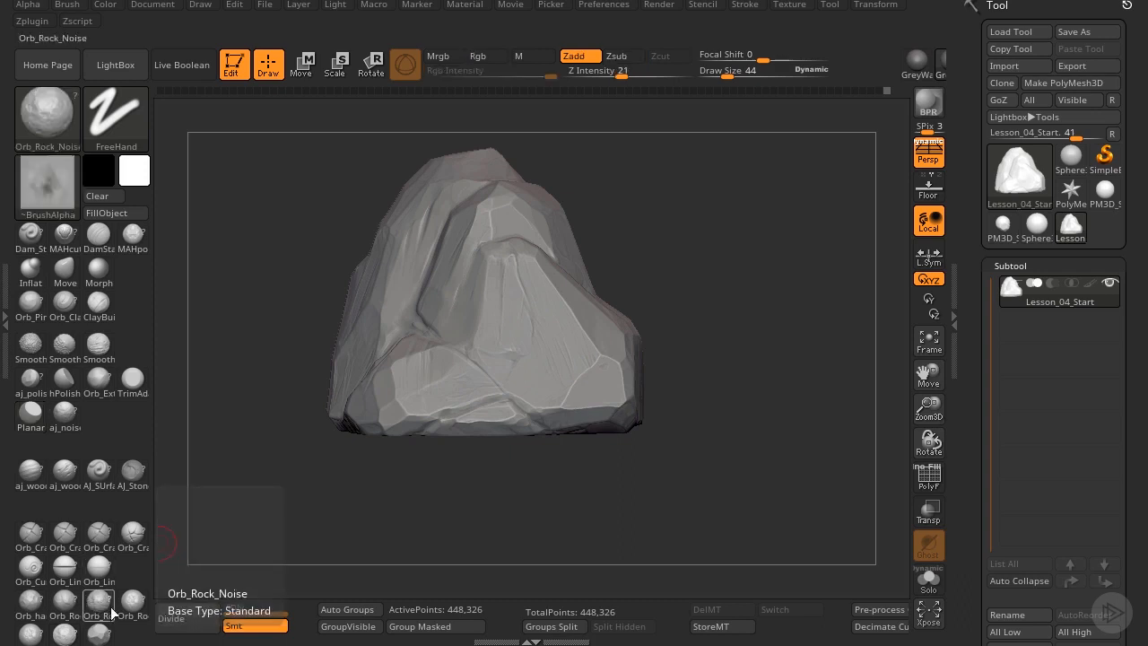
pyautogui.moveTo(763, 333); pyautogui.dragTo(855, 354)
pyautogui.moveTo(951, 415); pyautogui.dragTo(834, 346)
pyautogui.keyDown('alt'); pyautogui.moveTo(834, 346); pyautogui.dragTo(829, 414); pyautogui.keyUp('alt')
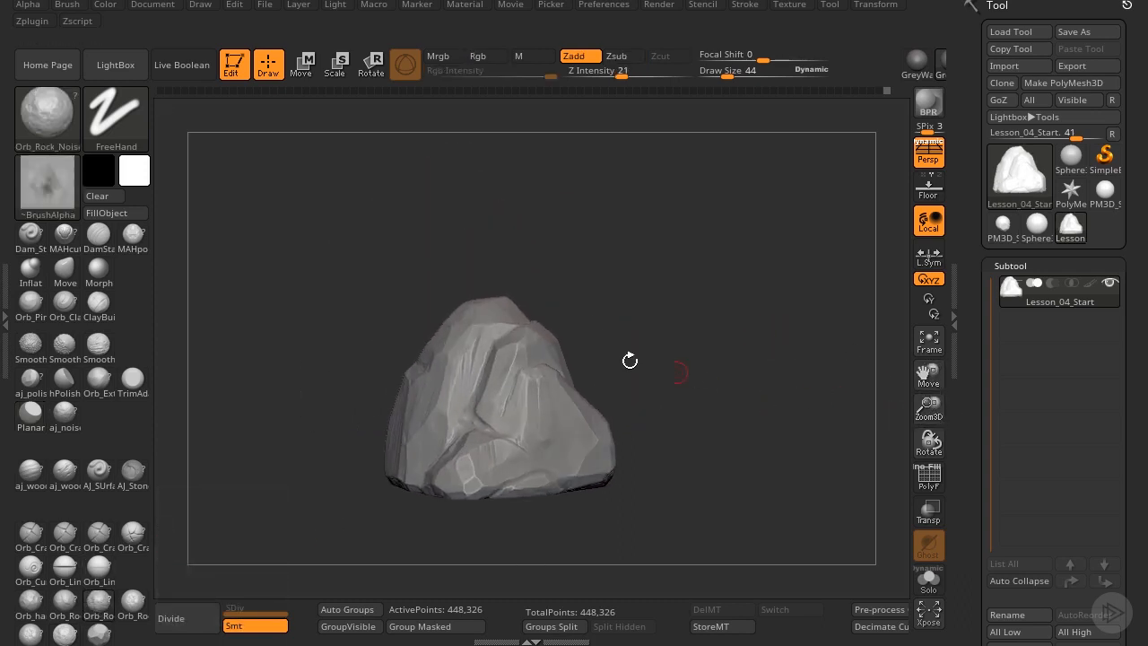
pyautogui.press(']')
pyautogui.press(']')
pyautogui.press(']')
pyautogui.press(']')
pyautogui.press(']')
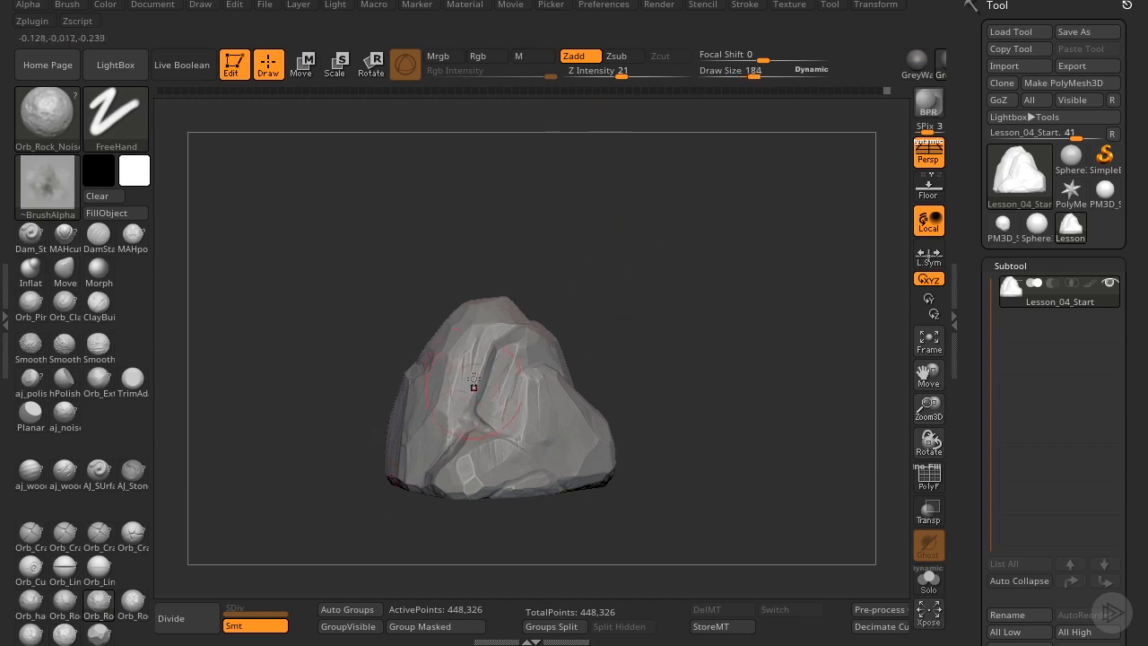
pyautogui.press(']')
pyautogui.press(']')
pyautogui.press(']')
pyautogui.press(']')
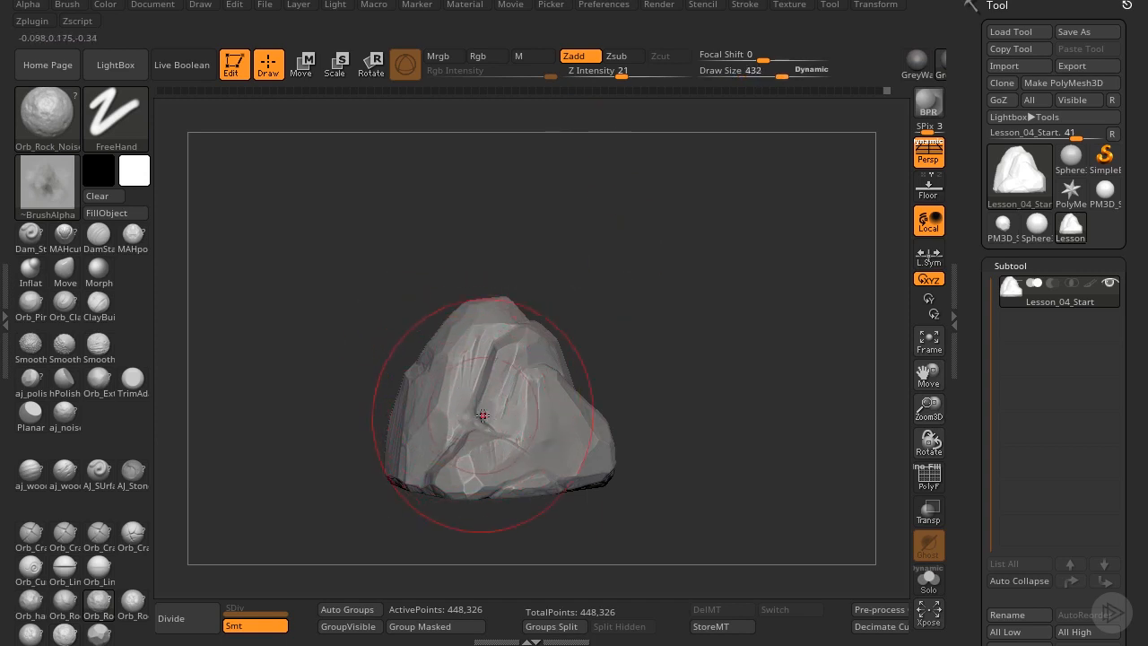
# - Undo a trial noise stroke, and spray Orb_Rock_Noise over the rock with the Color Spray stroke at Z Intensity 11 and draw size 496
pyautogui.moveTo(483, 401); pyautogui.dragTo(502, 411)
pyautogui.hotkey('ctrl', 'z')
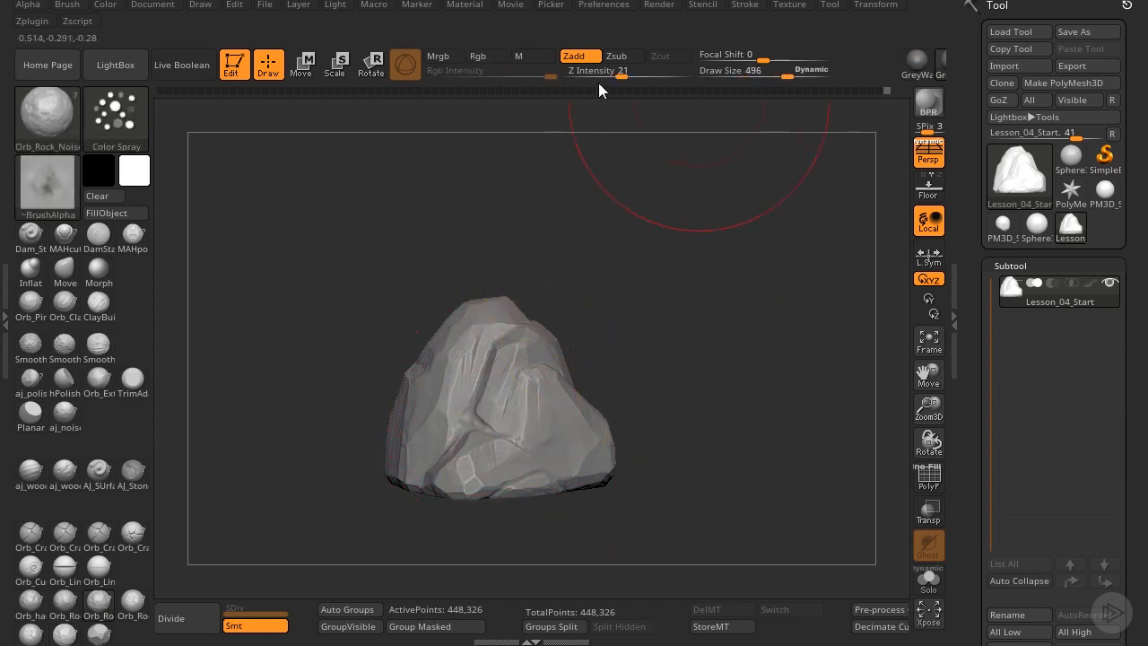
pyautogui.moveTo(619, 74); pyautogui.dragTo(607, 73)
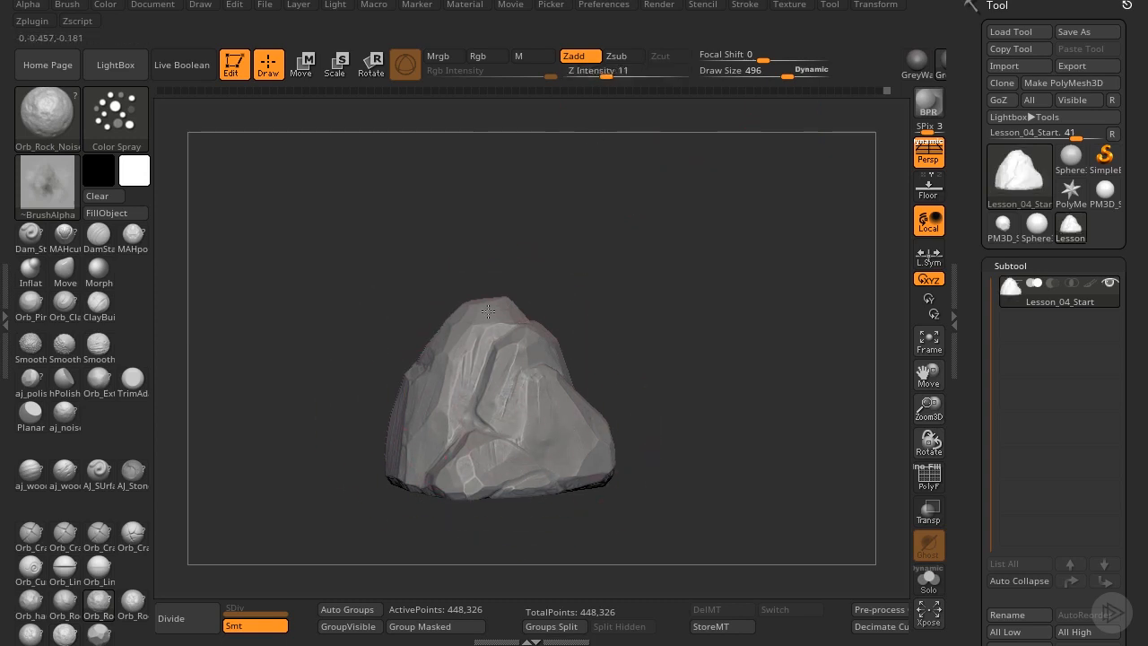
pyautogui.moveTo(688, 424); pyautogui.dragTo(633, 422)
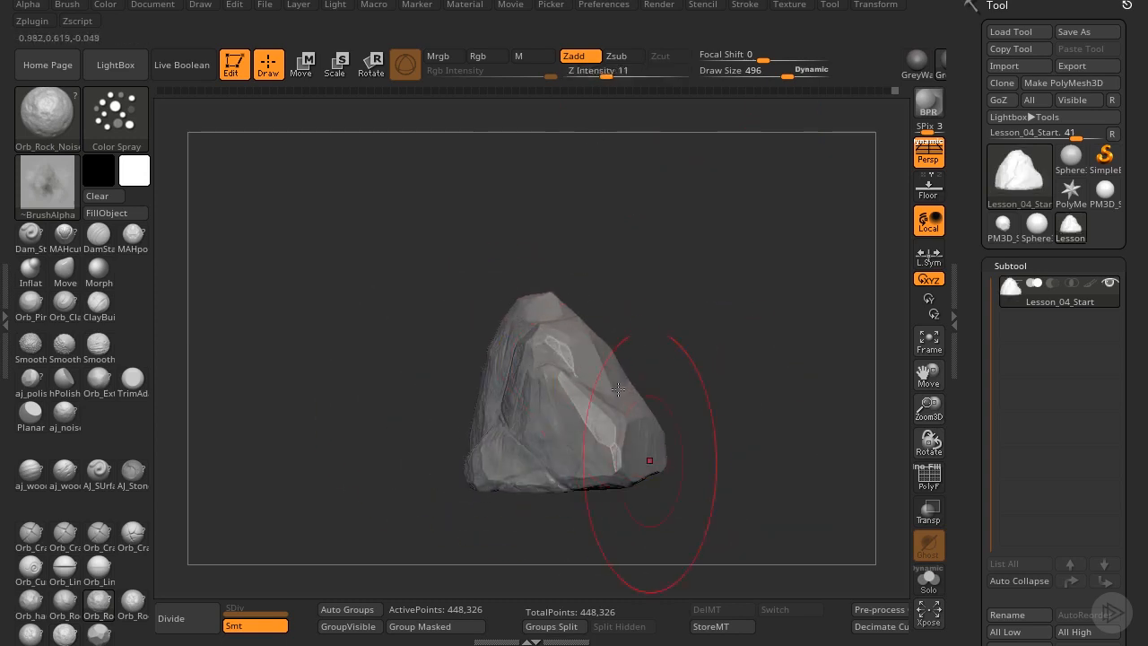
pyautogui.moveTo(697, 369); pyautogui.dragTo(852, 372)
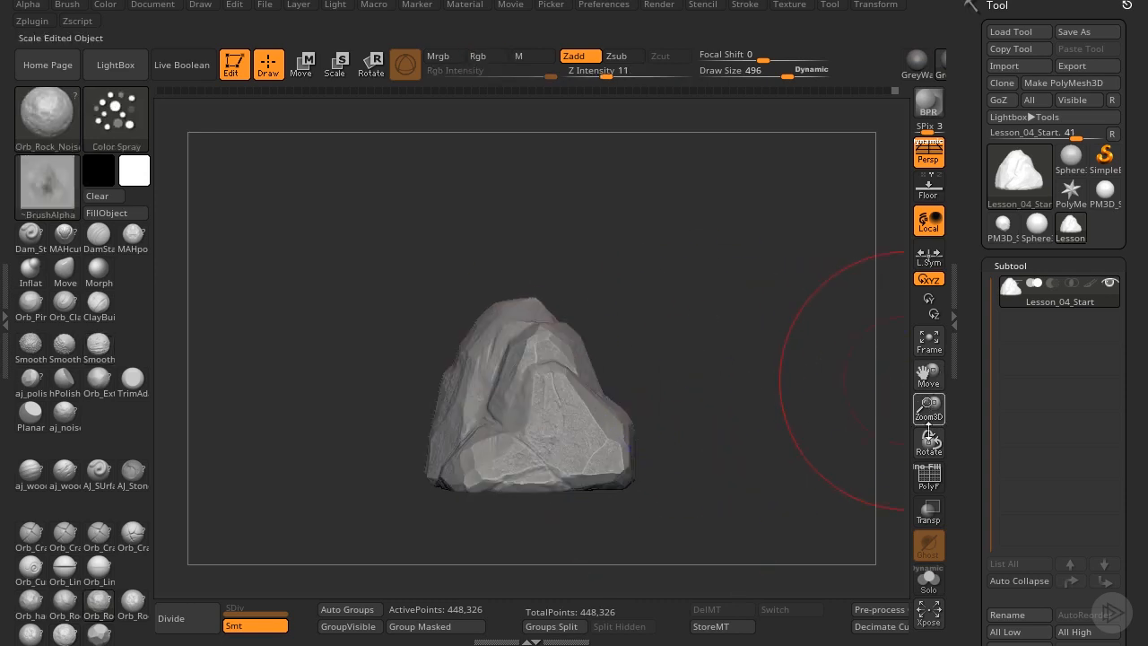
# - Flatten the noise on the large face below the ledge with the Planar brush at draw size 148
pyautogui.moveTo(929, 407); pyautogui.dragTo(928, 466)
pyautogui.moveTo(929, 375); pyautogui.dragTo(860, 208)
pyautogui.moveTo(859, 292)
pyautogui.mouseDown()
pyautogui.moveTo(838, 310)
pyautogui.moveTo(848, 328)
pyautogui.mouseUp()
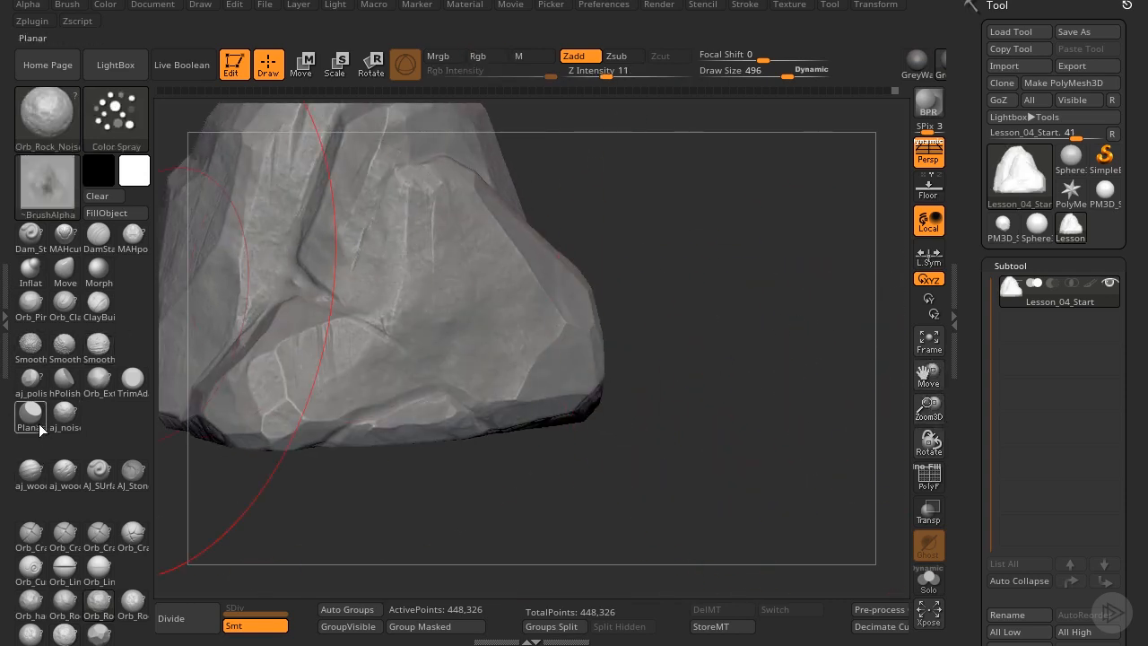
pyautogui.click(38, 423)
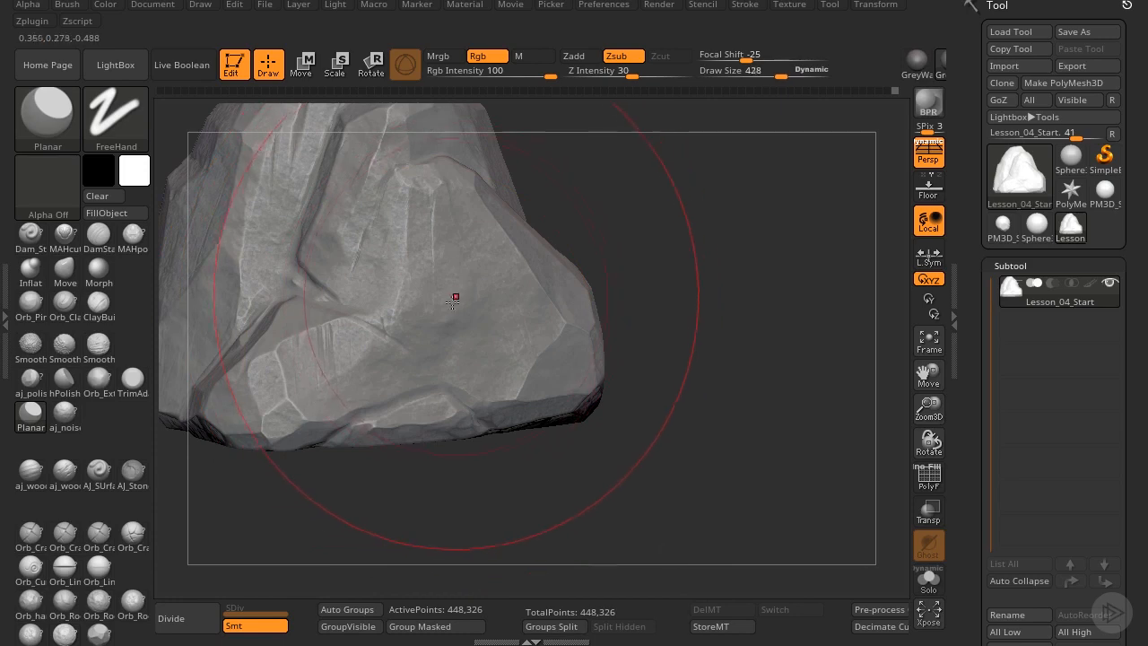
pyautogui.press('[')
pyautogui.press('[')
pyautogui.press('[')
pyautogui.press('[')
pyautogui.press('[')
pyautogui.press('[')
pyautogui.press('[')
pyautogui.press('[')
pyautogui.press('[')
pyautogui.press('[')
pyautogui.press('[')
pyautogui.press('[')
pyautogui.press('[')
pyautogui.press('[')
pyautogui.press('[')
pyautogui.press('[')
pyautogui.press('[')
pyautogui.press('[')
pyautogui.press('[')
pyautogui.press('[')
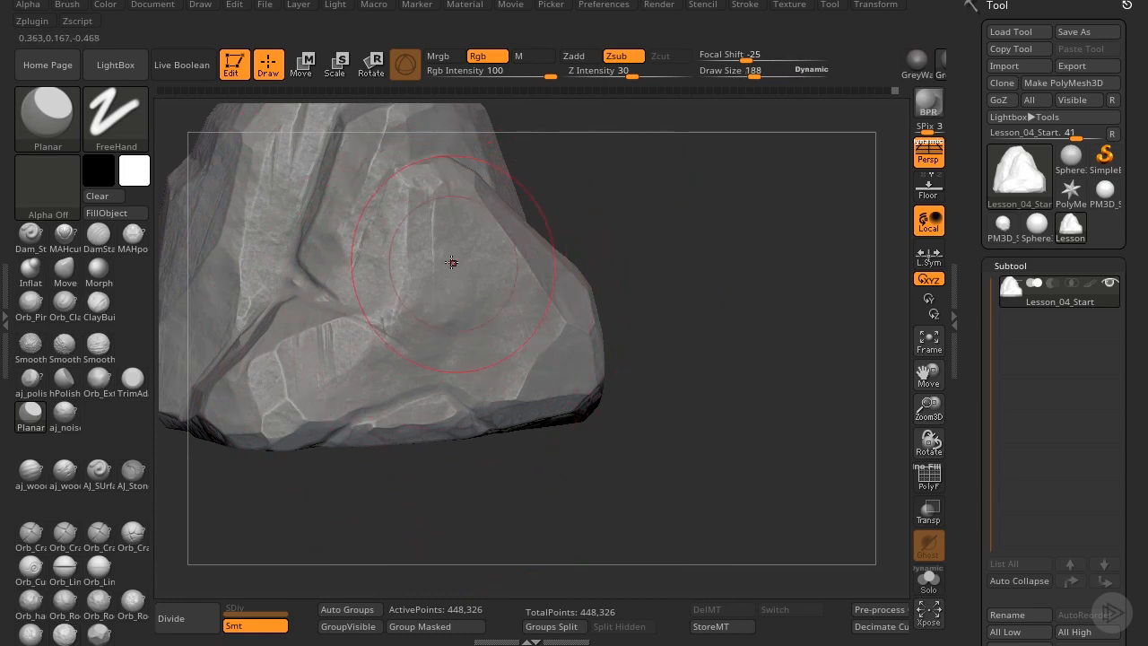
pyautogui.press('[')
pyautogui.press('[')
pyautogui.press('[')
pyautogui.press('[')
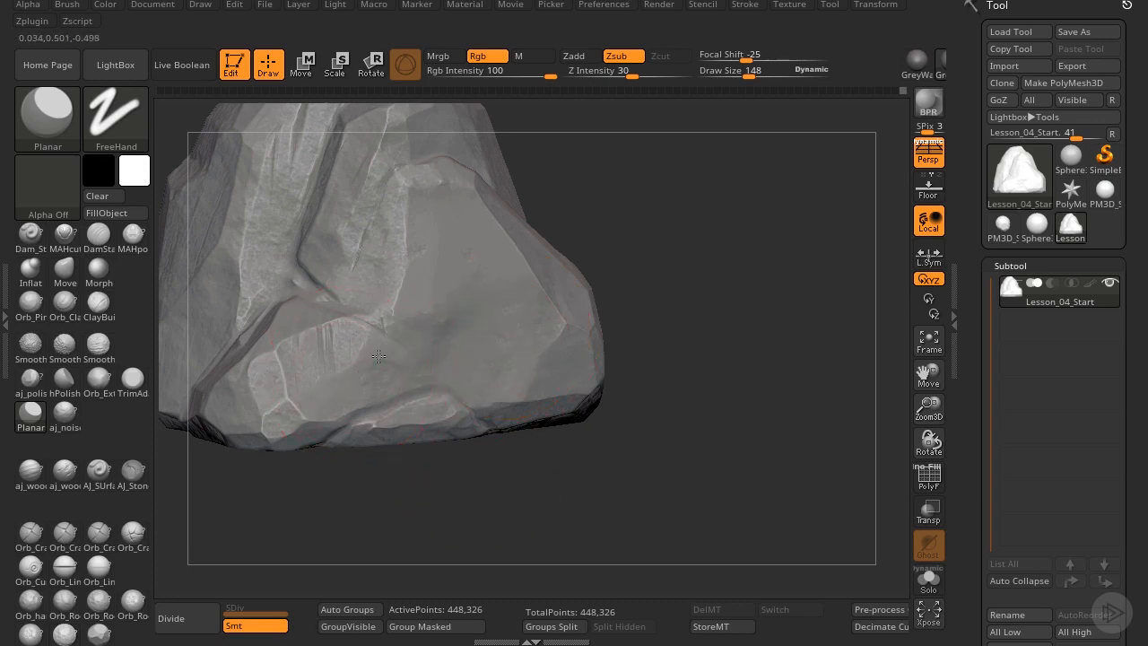
# - Plane the noisy strip along the face's left edge up to the ledge with Planar, reducing the draw size to 128
pyautogui.moveTo(395, 350); pyautogui.dragTo(427, 306)
pyautogui.moveTo(461, 256); pyautogui.dragTo(431, 235)
pyautogui.moveTo(416, 196)
pyautogui.mouseDown()
pyautogui.moveTo(380, 188)
pyautogui.moveTo(387, 151)
pyautogui.moveTo(397, 199)
pyautogui.mouseUp()
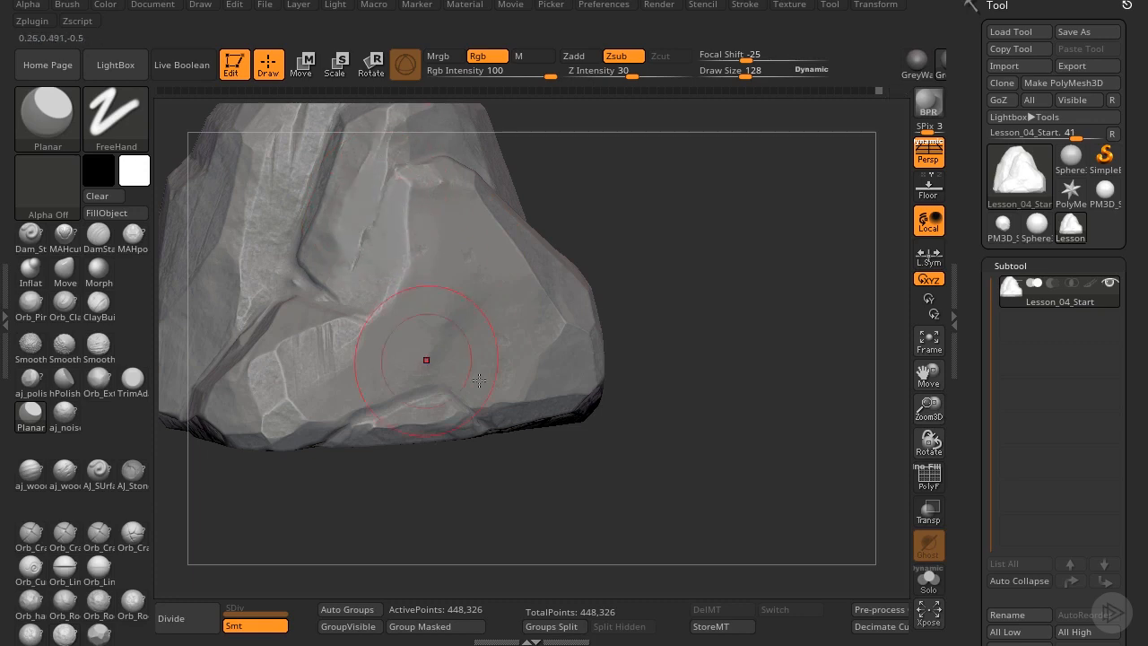
# - Flatten the noise along the rock's left side and up its upper-left shoulder with Planar at draw size 112
pyautogui.press('f')
pyautogui.moveTo(956, 445); pyautogui.dragTo(978, 492)
pyautogui.moveTo(695, 346)
pyautogui.mouseDown()
pyautogui.moveTo(662, 349)
pyautogui.moveTo(683, 350)
pyautogui.mouseUp()
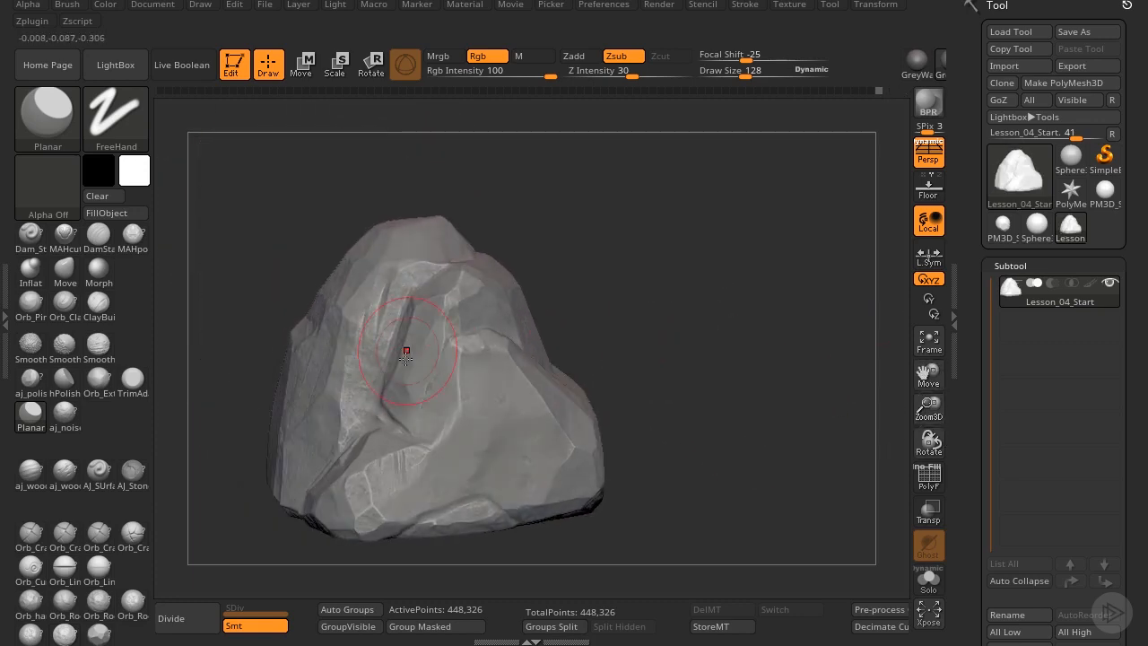
pyautogui.moveTo(366, 384)
pyautogui.mouseDown()
pyautogui.moveTo(391, 285)
pyautogui.moveTo(287, 473)
pyautogui.mouseUp()
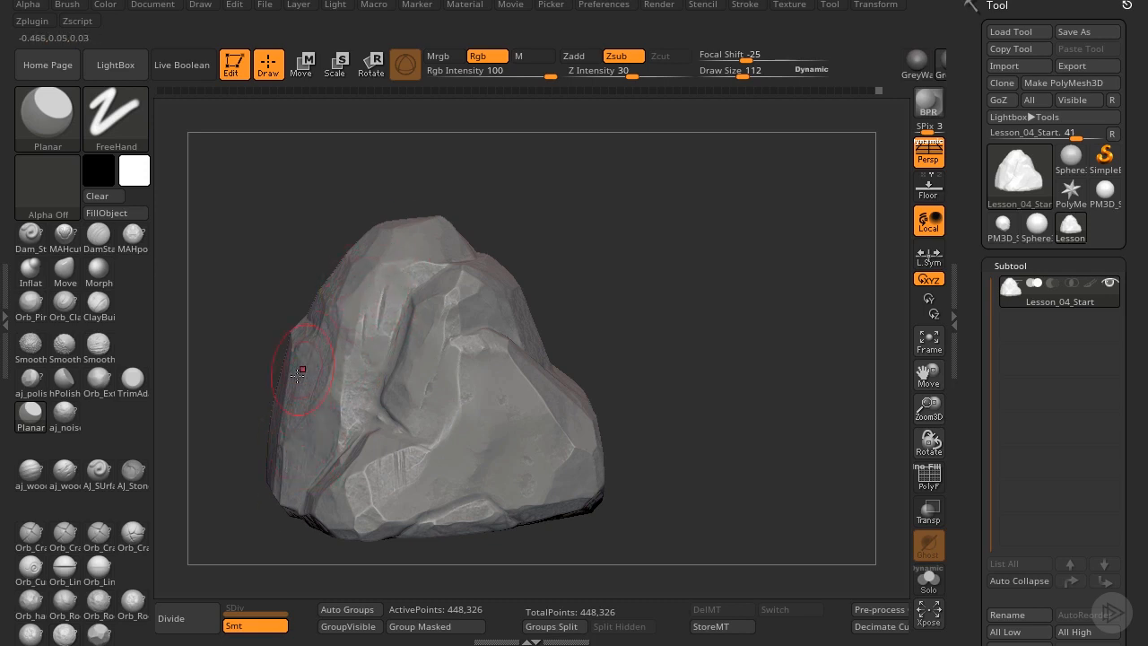
pyautogui.moveTo(337, 298)
pyautogui.mouseDown()
pyautogui.moveTo(359, 269)
pyautogui.moveTo(412, 243)
pyautogui.mouseUp()
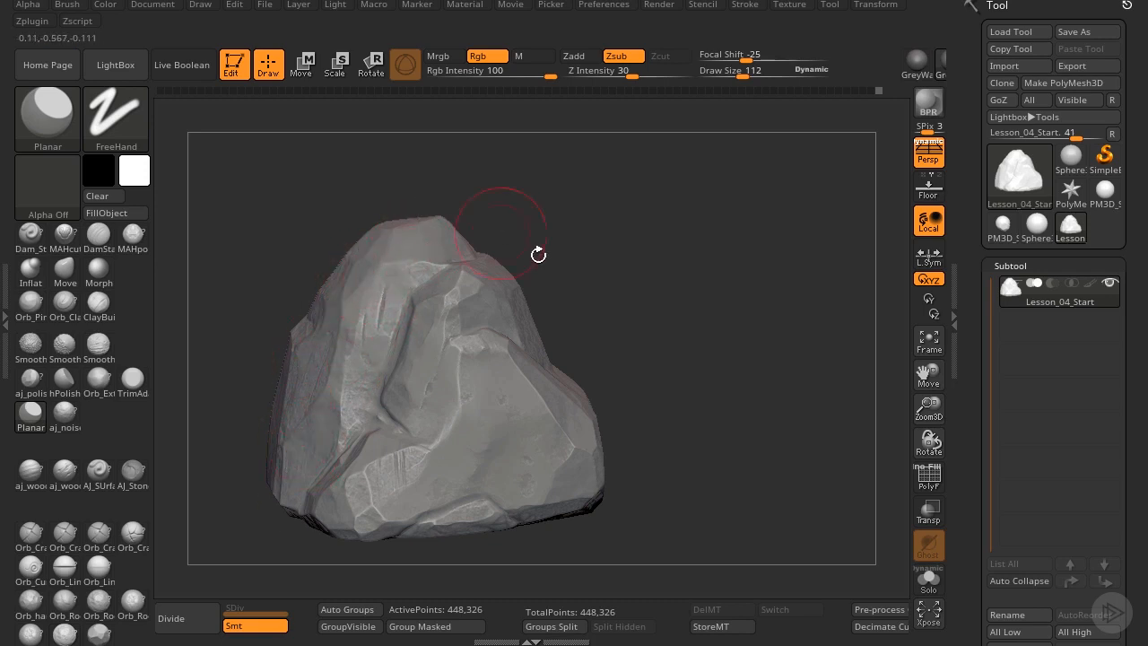
# - Plane the small noisy facet just above the central ledge with Planar, reducing the draw size to 52
pyautogui.moveTo(538, 255); pyautogui.dragTo(485, 389)
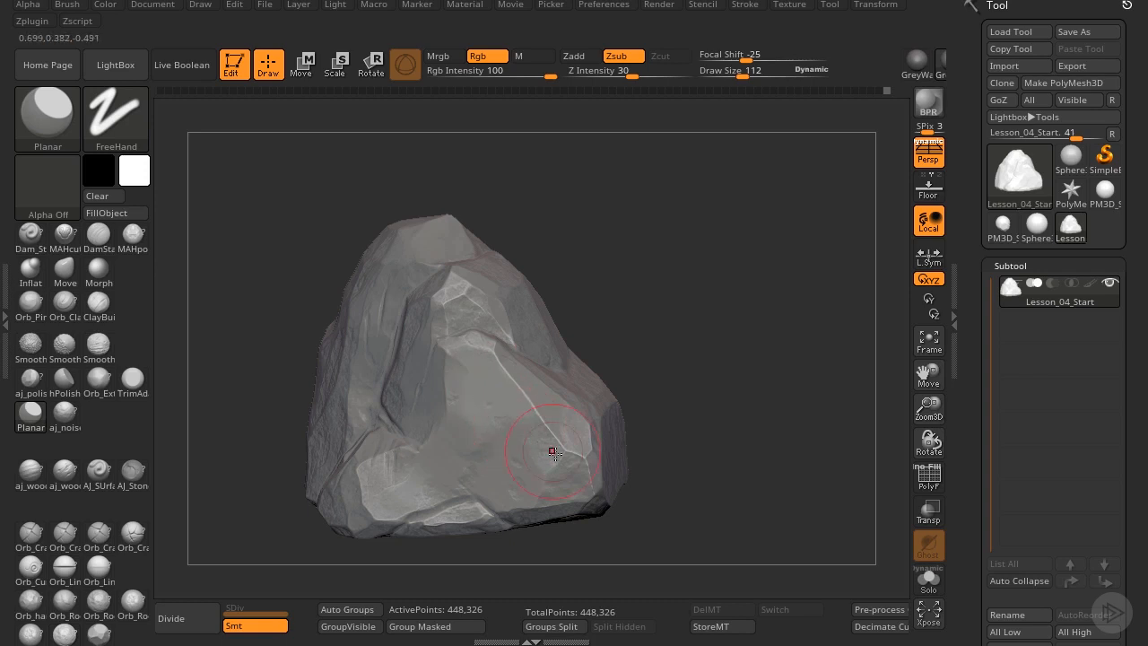
pyautogui.moveTo(924, 384); pyautogui.dragTo(927, 355)
pyautogui.moveTo(835, 357); pyautogui.dragTo(849, 330)
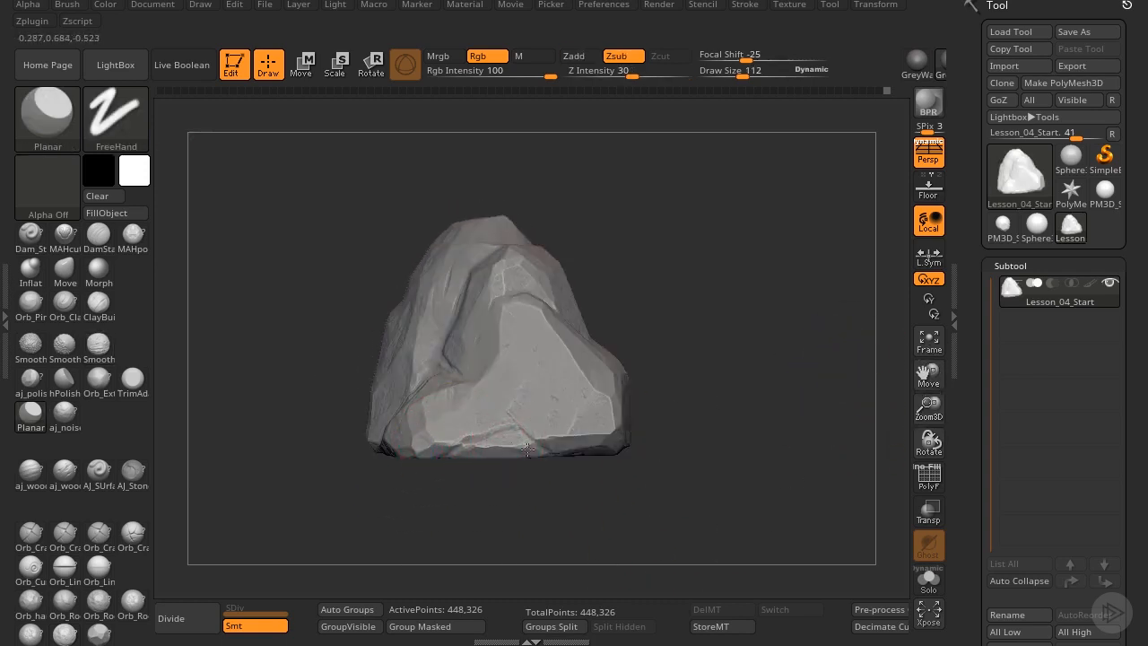
pyautogui.moveTo(840, 374); pyautogui.dragTo(505, 252)
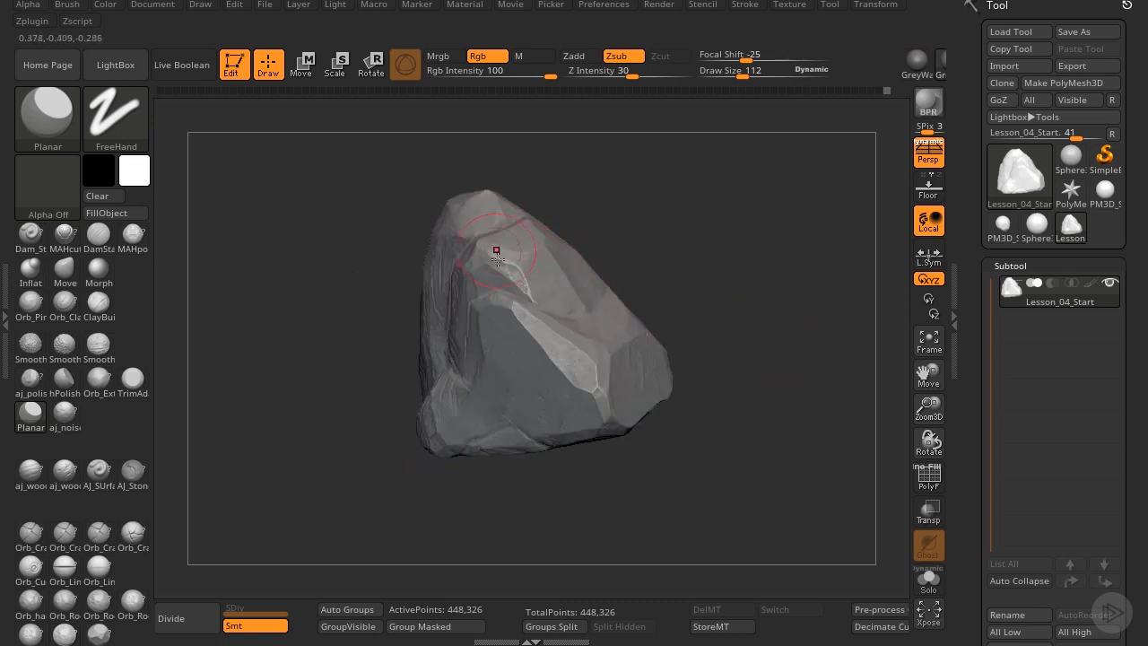
pyautogui.moveTo(923, 420); pyautogui.dragTo(922, 386)
pyautogui.moveTo(871, 381)
pyautogui.keyDown('shift'); pyautogui.mouseDown()
pyautogui.moveTo(915, 374)
pyautogui.moveTo(928, 615)
pyautogui.mouseUp(); pyautogui.keyUp('shift')
pyautogui.press('[')
pyautogui.press('[')
pyautogui.press('[')
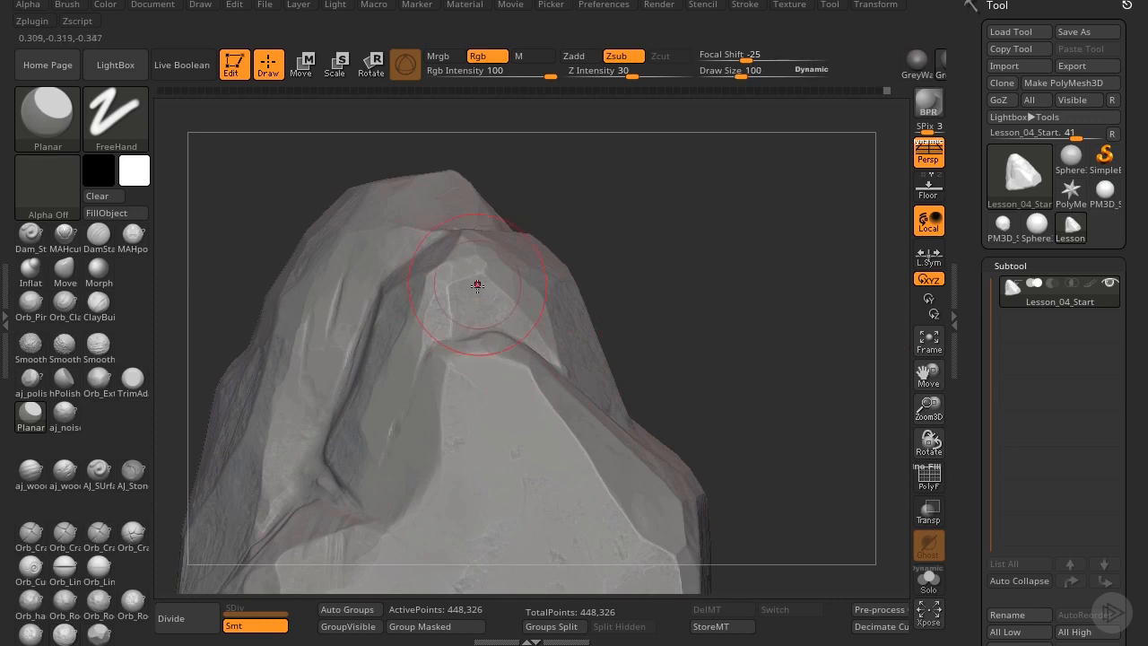
pyautogui.press('[')
pyautogui.press('[')
pyautogui.press('[')
pyautogui.moveTo(437, 303); pyautogui.dragTo(448, 306)
pyautogui.moveTo(453, 287); pyautogui.dragTo(426, 314, button='right')
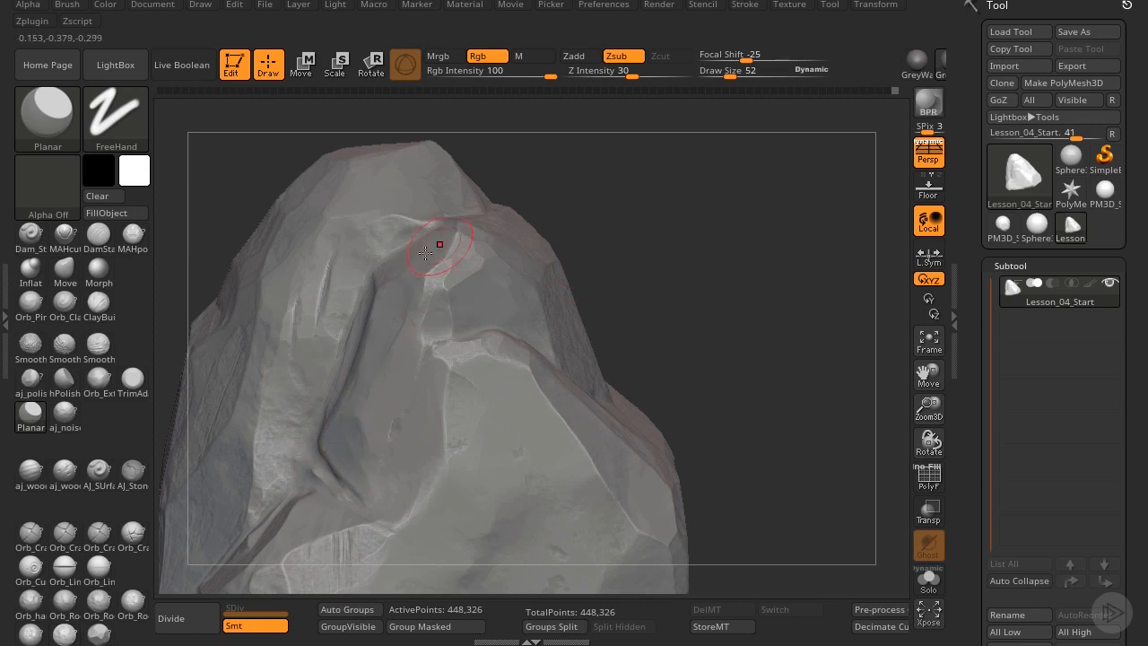
# - Flatten the rock face just below the peak with the Planar brush at draw size 52
pyautogui.moveTo(384, 237)
pyautogui.mouseDown()
pyautogui.moveTo(422, 213)
pyautogui.moveTo(395, 200)
pyautogui.mouseUp()
pyautogui.moveTo(587, 192); pyautogui.dragTo(558, 305)
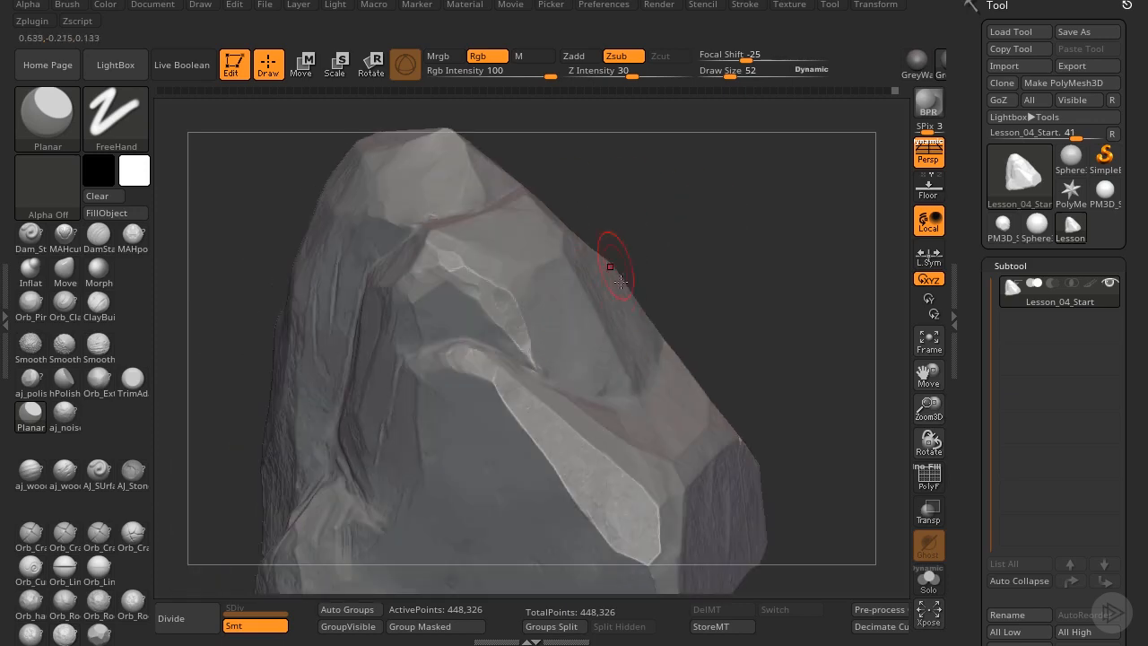
pyautogui.moveTo(711, 317); pyautogui.dragTo(669, 301)
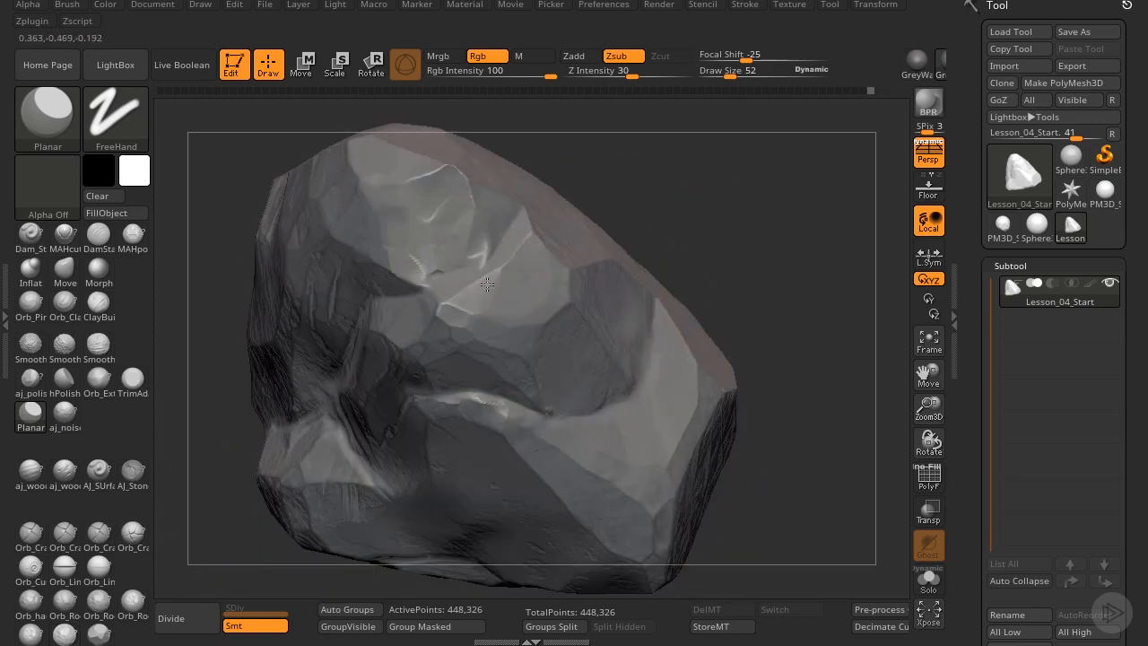
# - Switch to the aj_polish brush and polish the creases and edges around the rock's peak at draw size 40
pyautogui.press('ctrl')
pyautogui.click(31, 377)
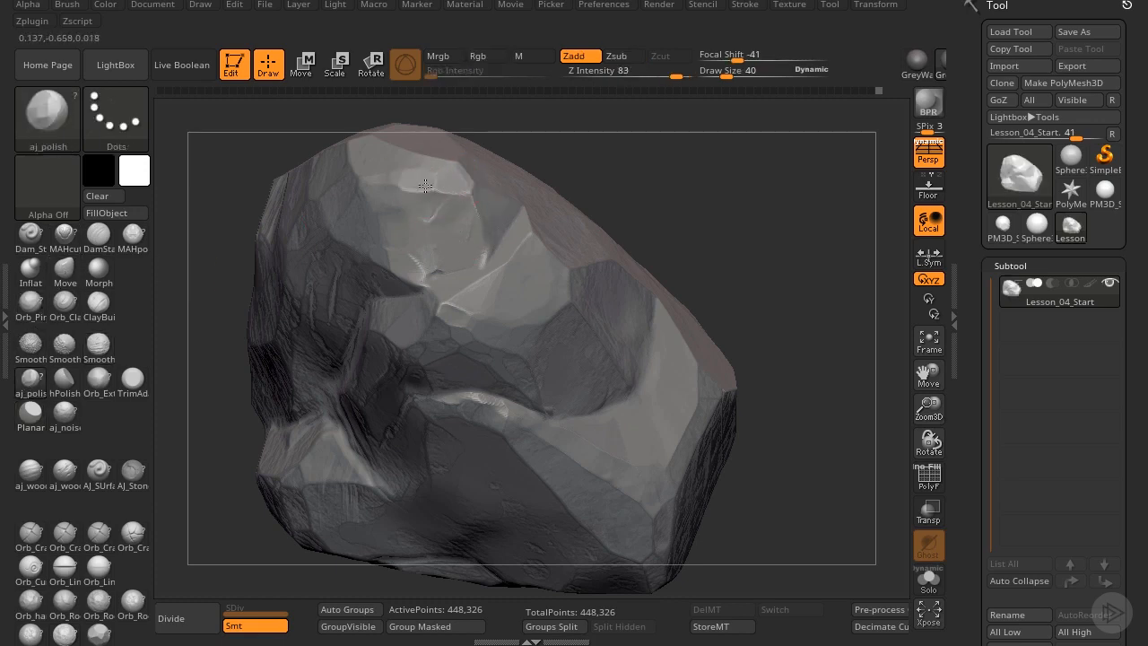
pyautogui.moveTo(928, 408); pyautogui.dragTo(890, 479)
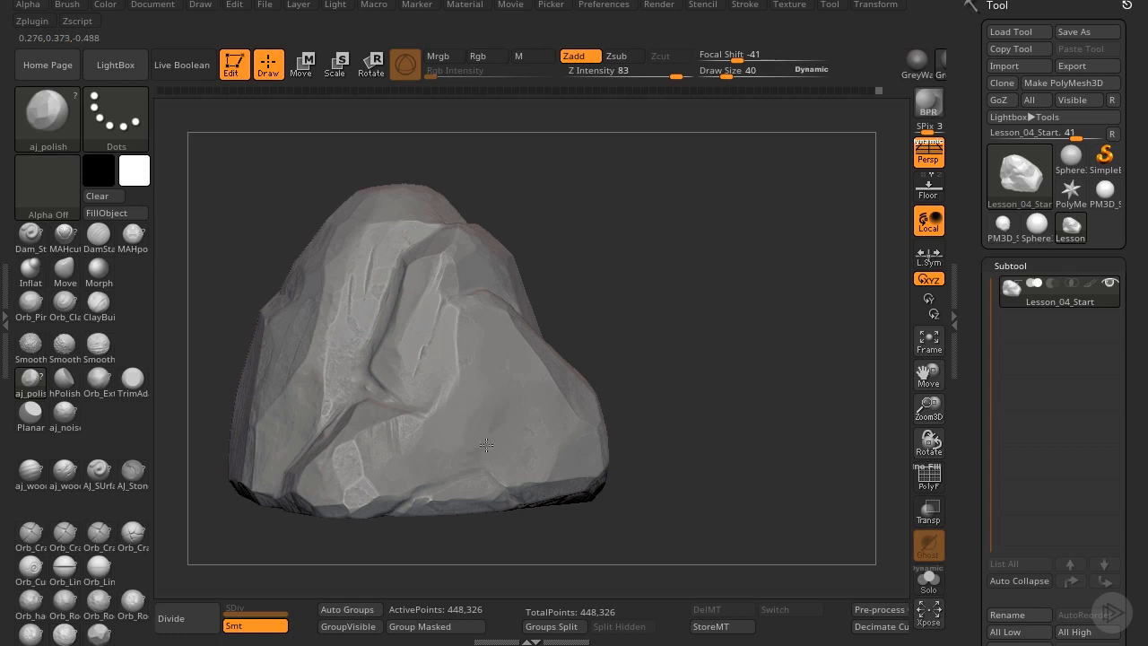
pyautogui.moveTo(929, 409); pyautogui.dragTo(916, 381)
pyautogui.moveTo(812, 390)
pyautogui.mouseDown()
pyautogui.moveTo(781, 374)
pyautogui.moveTo(798, 372)
pyautogui.mouseUp()
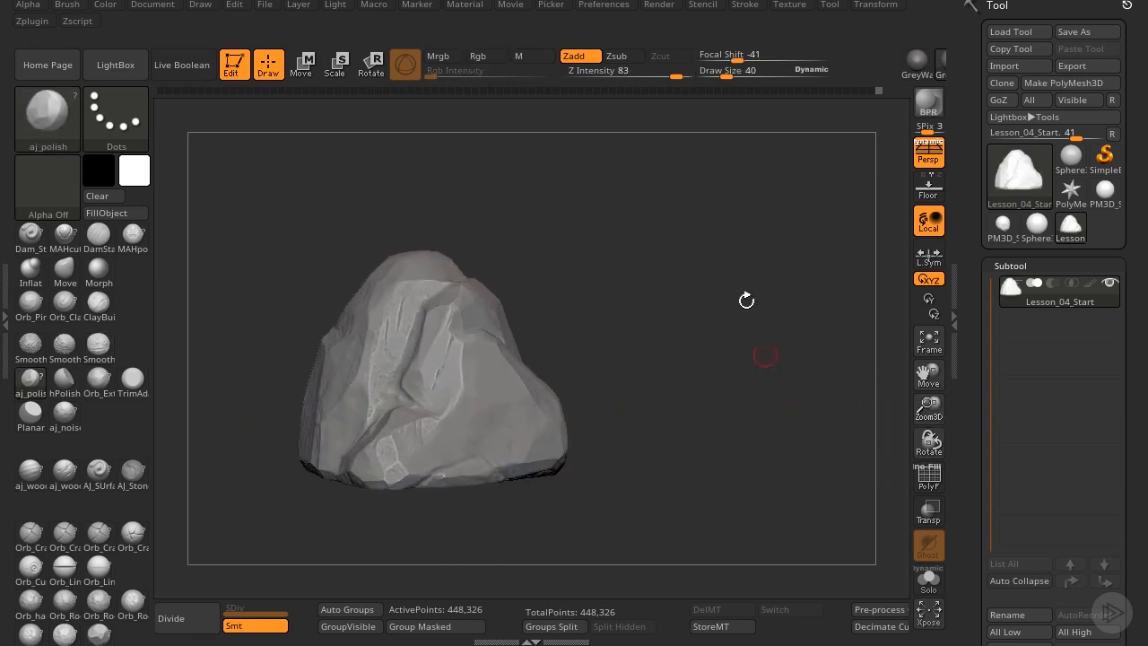